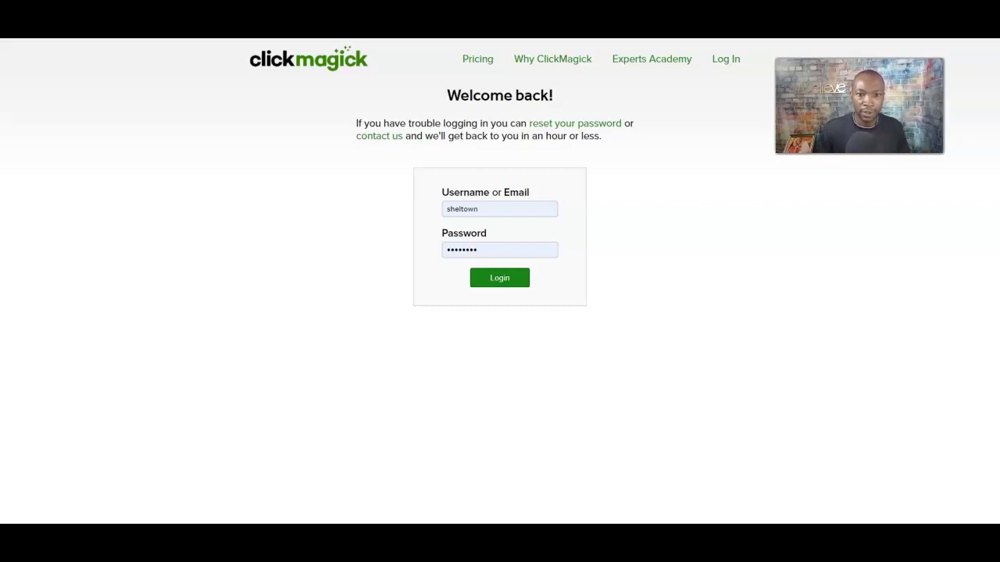
Sign in, then open a blank new-rotator form from the Rotators page
{"action": "left_click", "coordinate": [496, 282]}
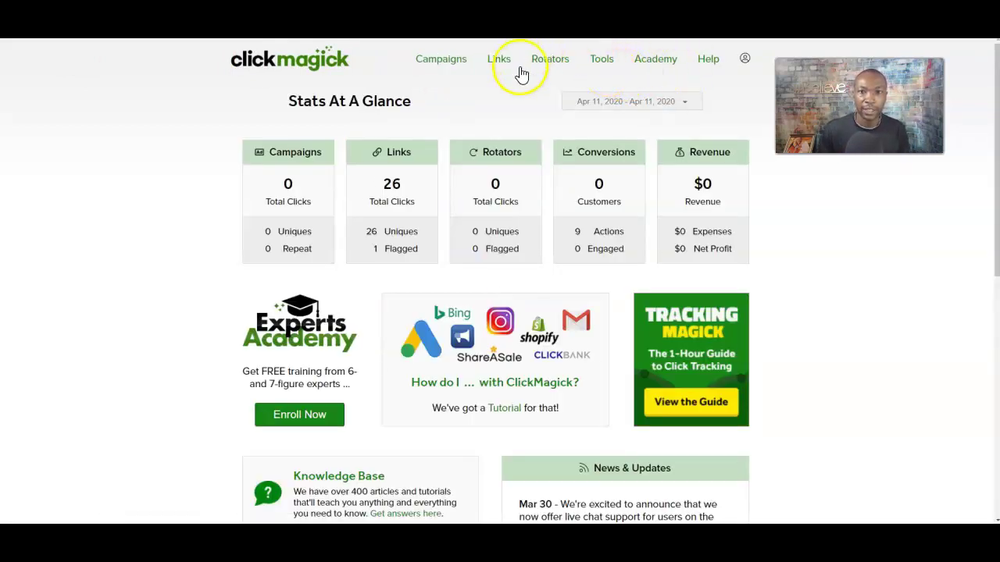
{"action": "left_click", "coordinate": [551, 67]}
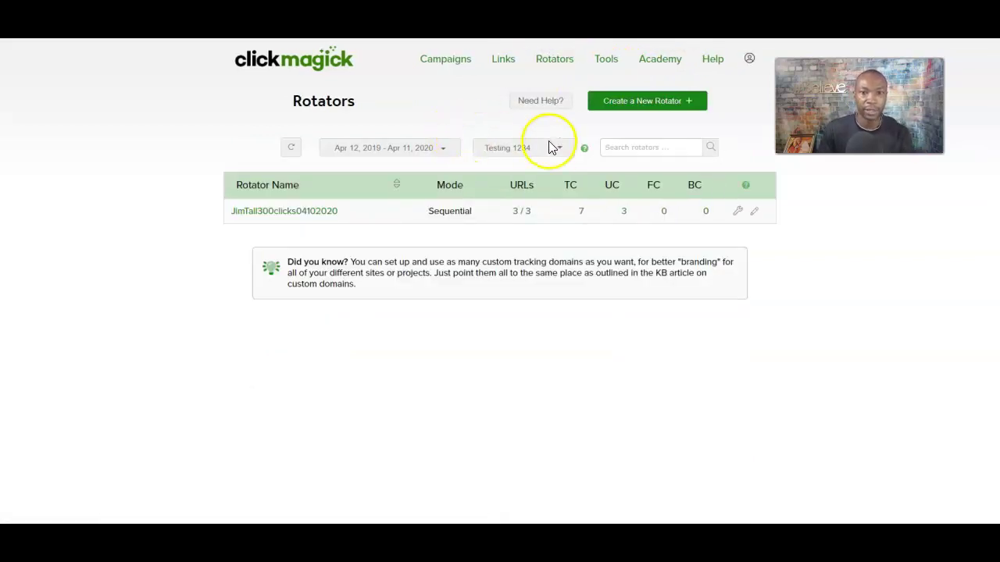
{"action": "left_click", "coordinate": [637, 106]}
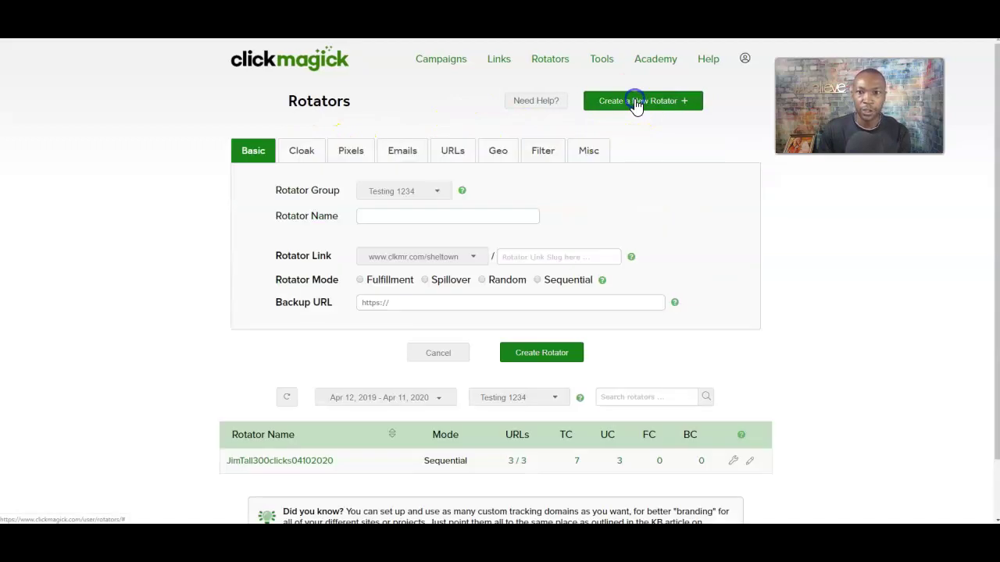
Enter Test500clicks041120 as the Rotator Name on the Basic tab, fixing a typo
{"action": "left_click", "coordinate": [398, 216]}
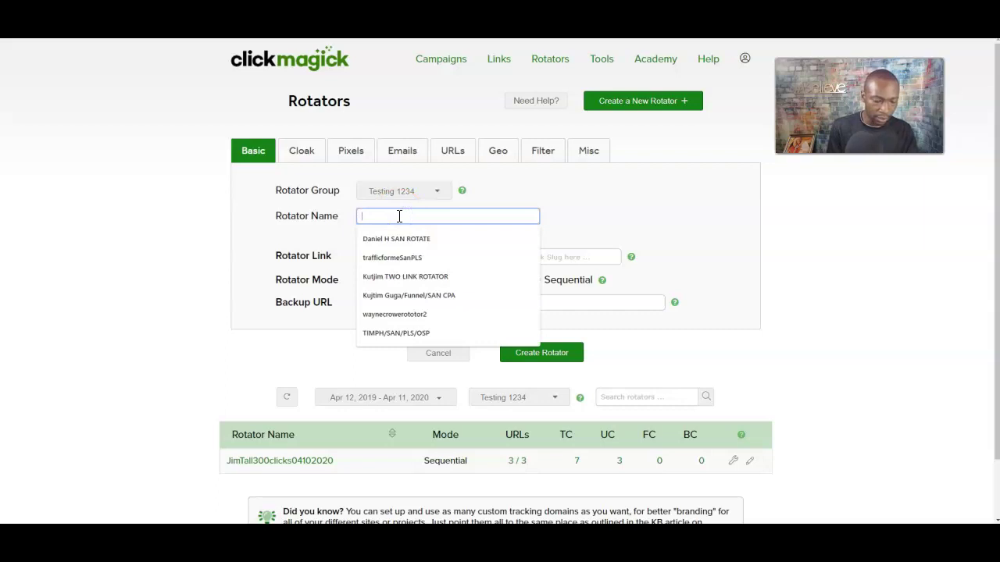
{"action": "type", "text": "Testin"}
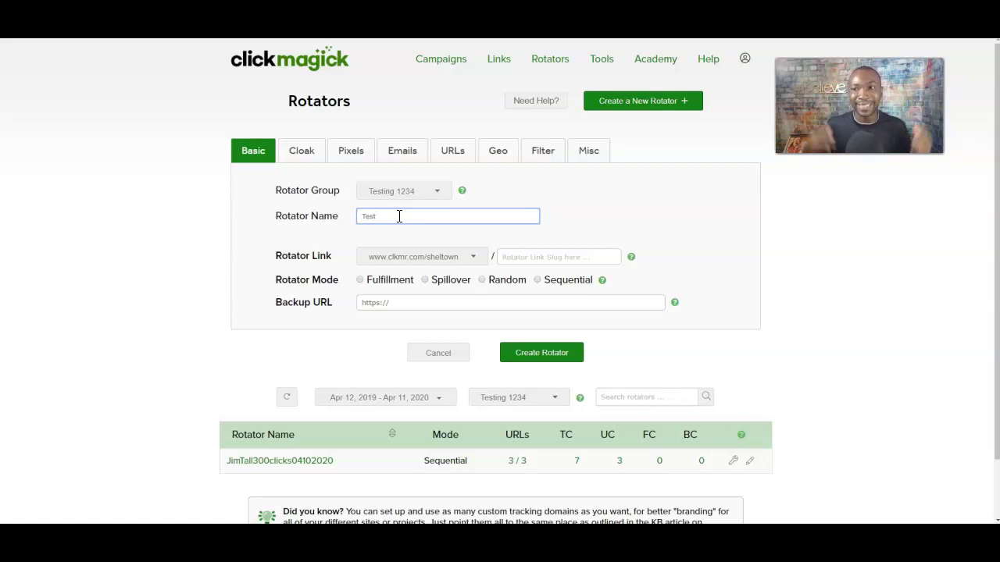
{"action": "type", "text": "5"}
{"action": "key", "text": "BackSpace"}
{"action": "type", "text": "500clicks04"}
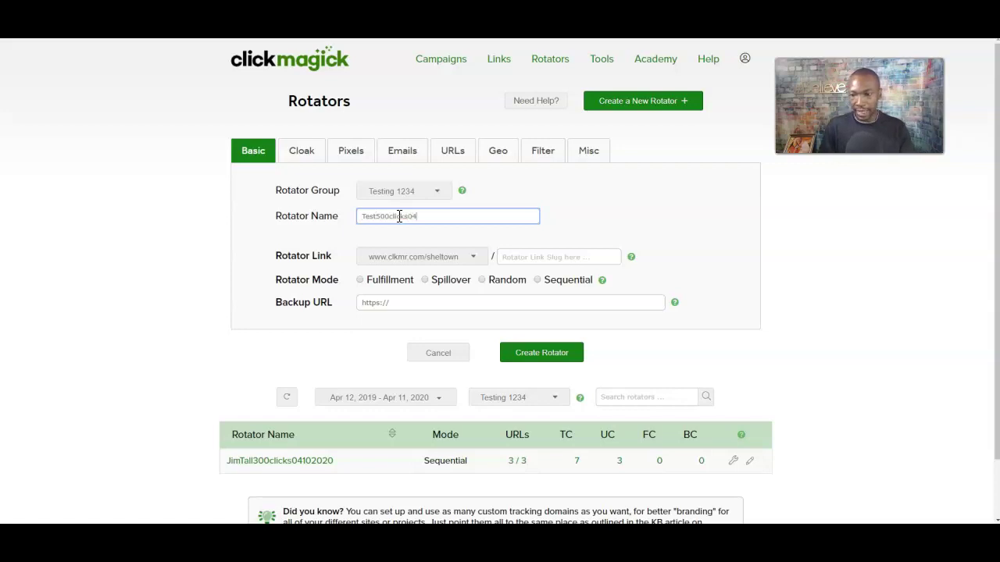
{"action": "type", "text": "1120"}
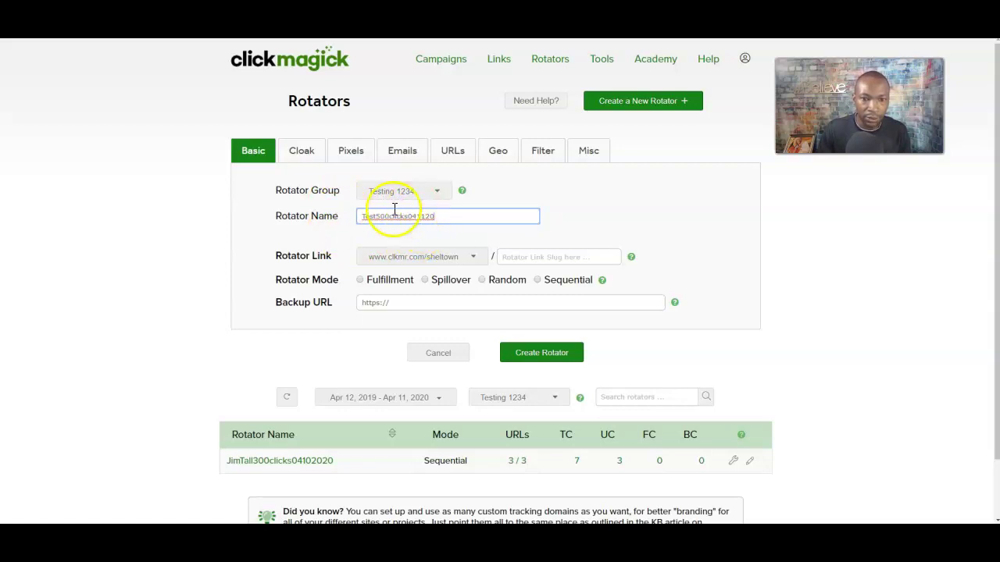
Enter test500 as the Rotator Link slug after the domain dropdown
{"action": "left_click", "coordinate": [558, 258]}
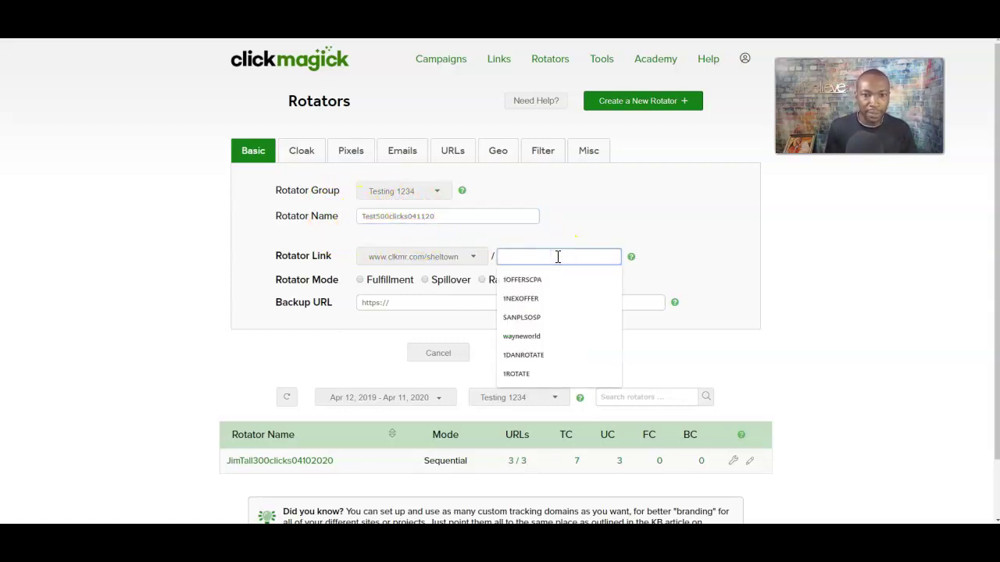
{"action": "type", "text": "test500"}
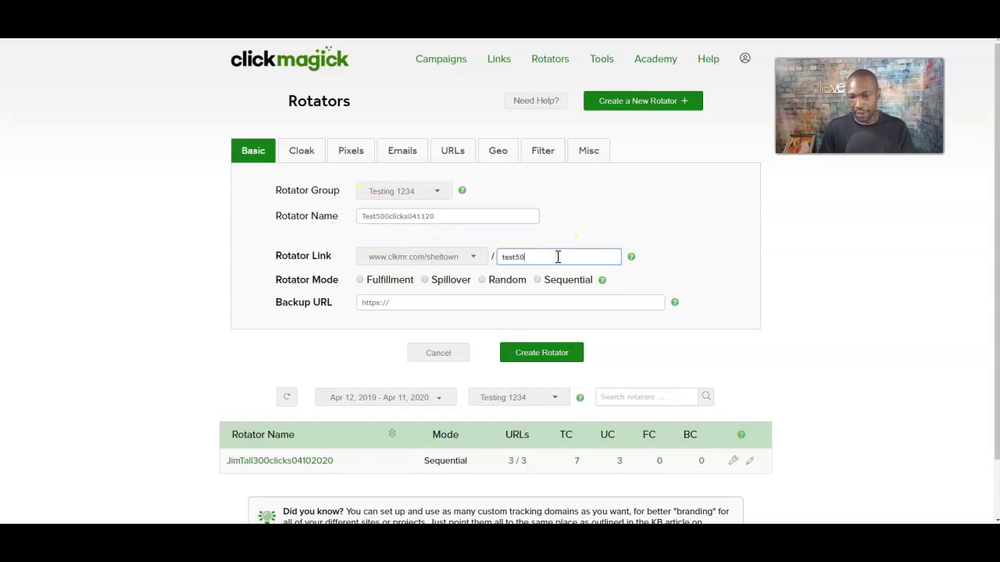
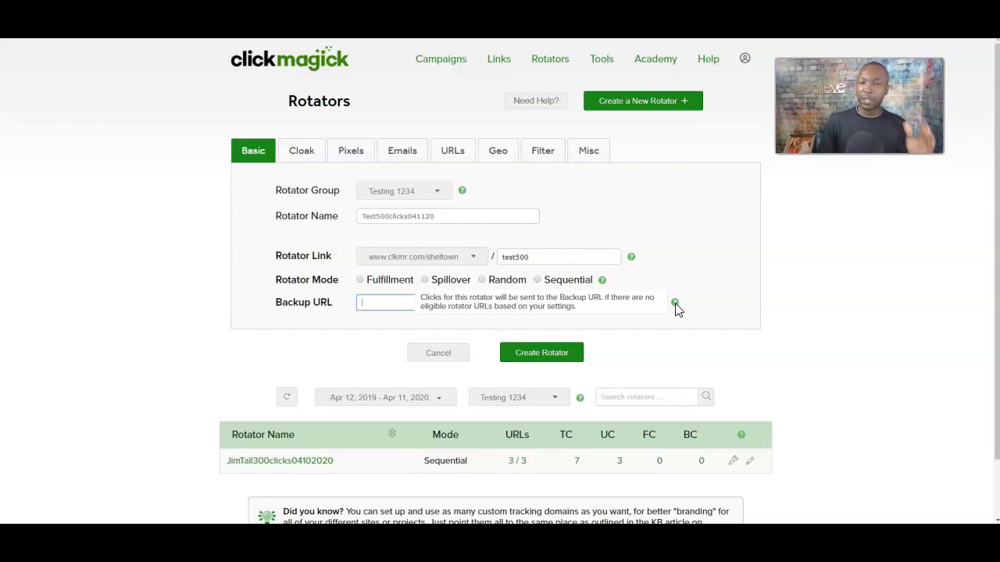
Use the ClickFunnels simple-affiliate-funnel page as backup URL, pick Sequential mode, and create Test500clicks041120
{"action": "left_click", "coordinate": [385, 303]}
{"action": "left_click", "coordinate": [404, 328]}
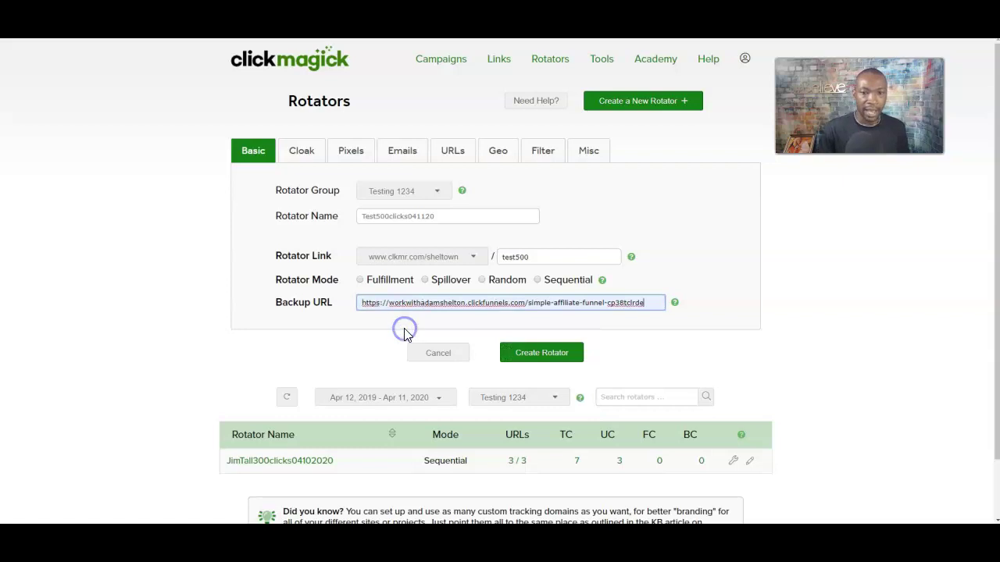
{"action": "left_click", "coordinate": [546, 355]}
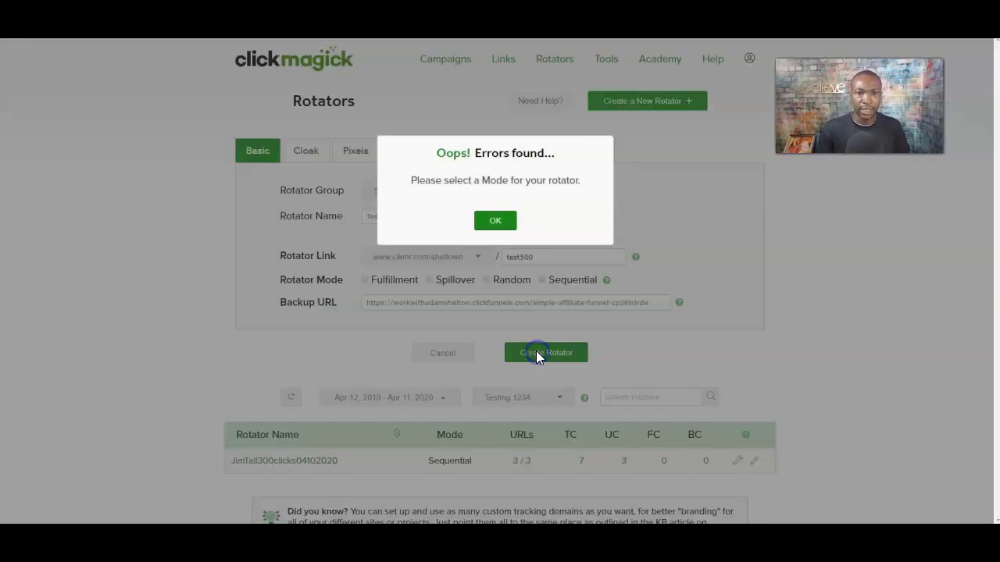
{"action": "left_click", "coordinate": [504, 222]}
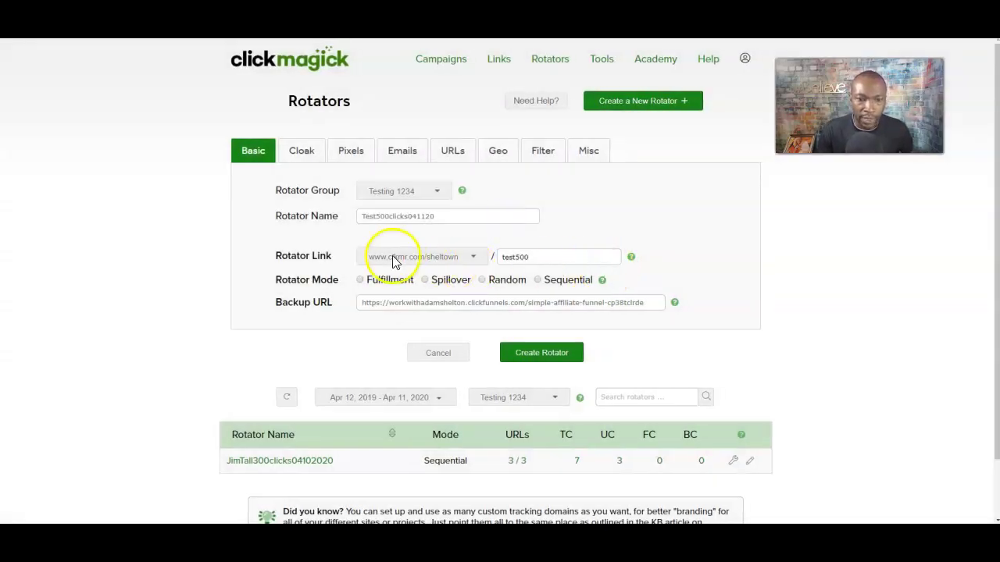
{"action": "left_click", "coordinate": [538, 281]}
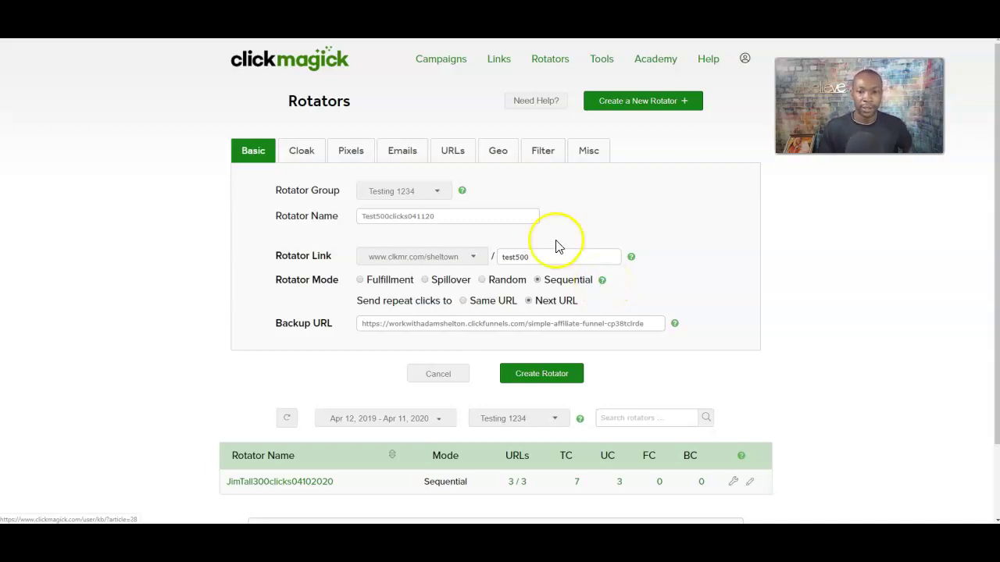
{"action": "left_click", "coordinate": [531, 376]}
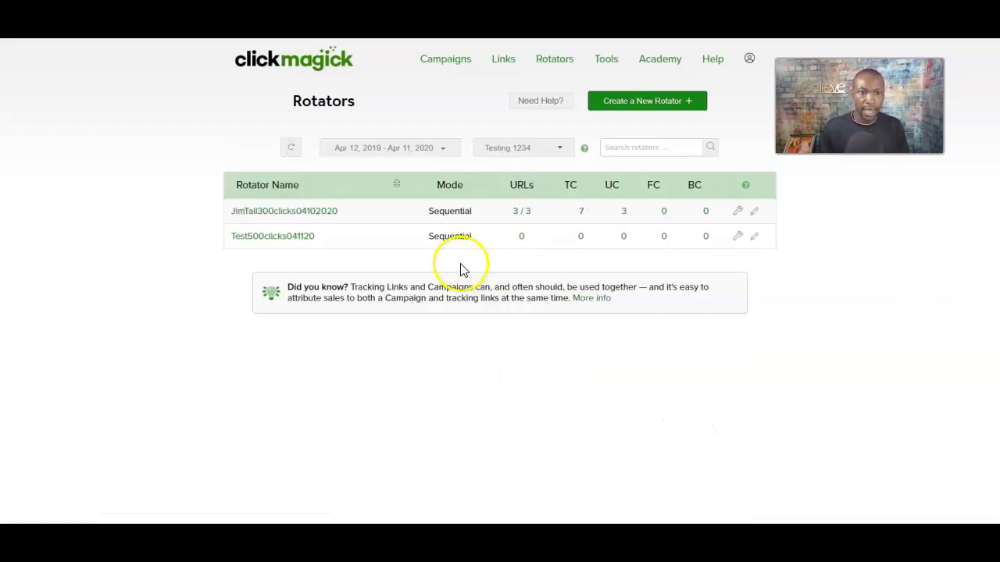
Open Test500clicks041120 and choose Add URL from its wrench actions menu
{"action": "left_click", "coordinate": [304, 239]}
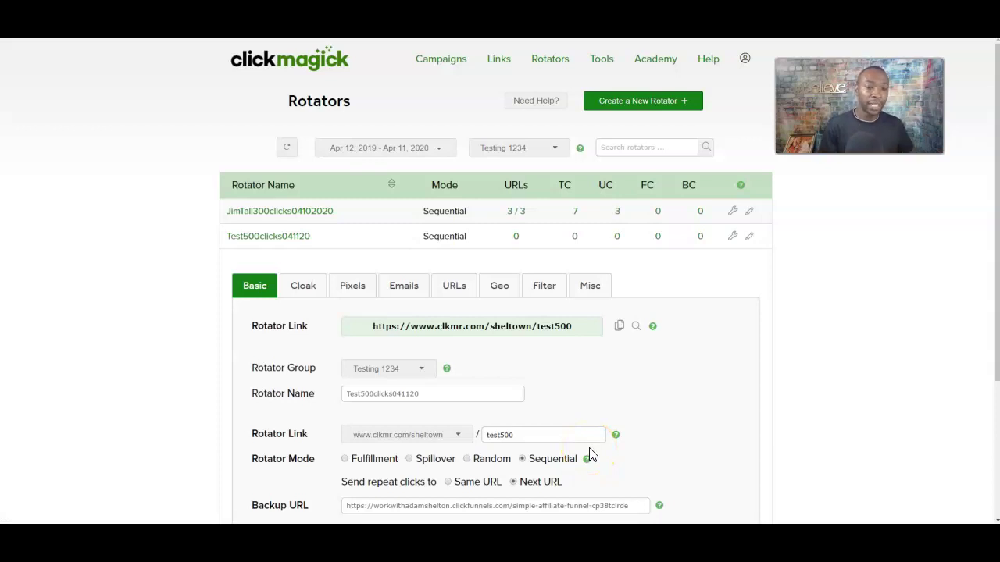
{"action": "scroll", "coordinate": [654, 449], "scroll_direction": "down", "scroll_amount": 1}
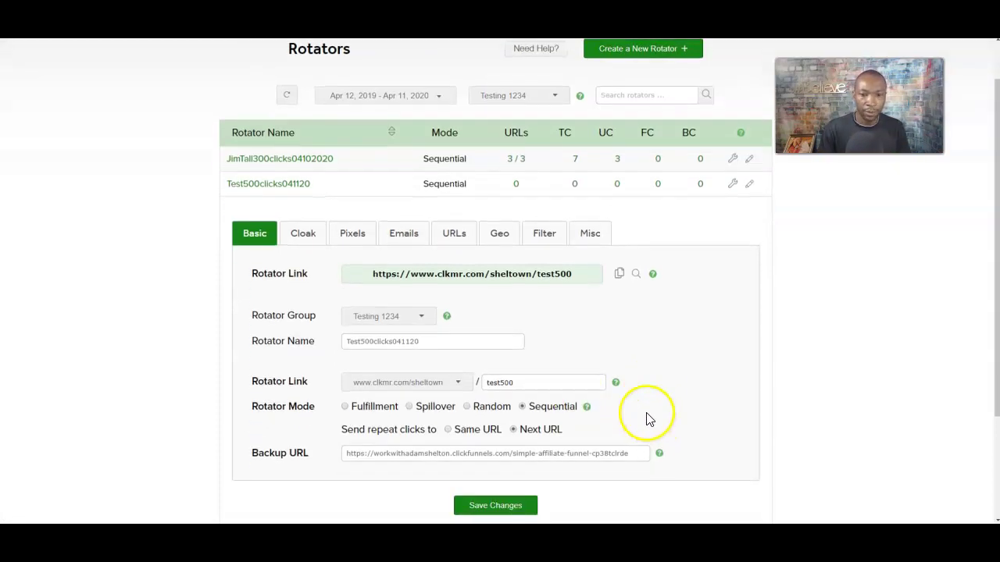
{"action": "scroll", "coordinate": [618, 350], "scroll_direction": "down", "scroll_amount": 1}
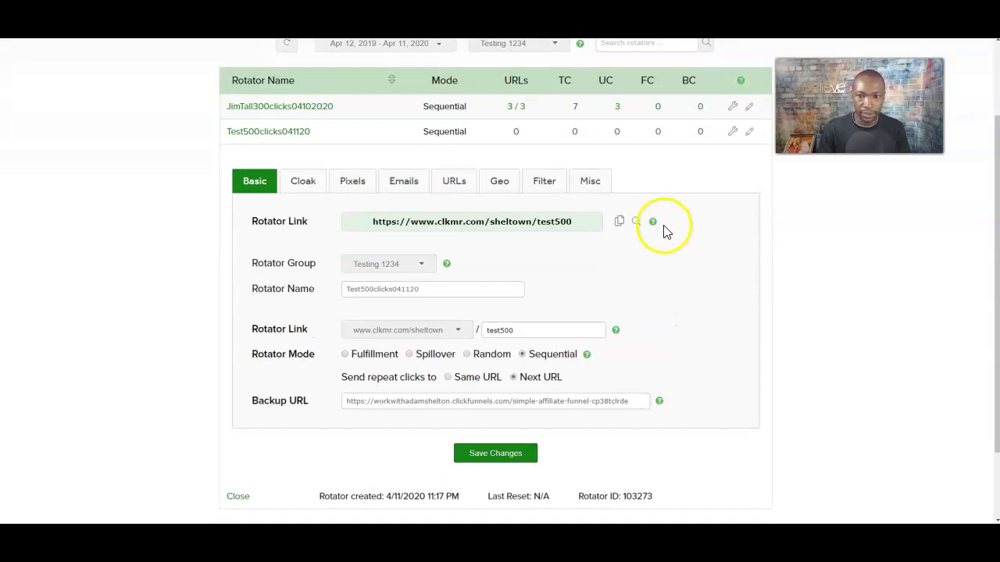
{"action": "left_click", "coordinate": [732, 134]}
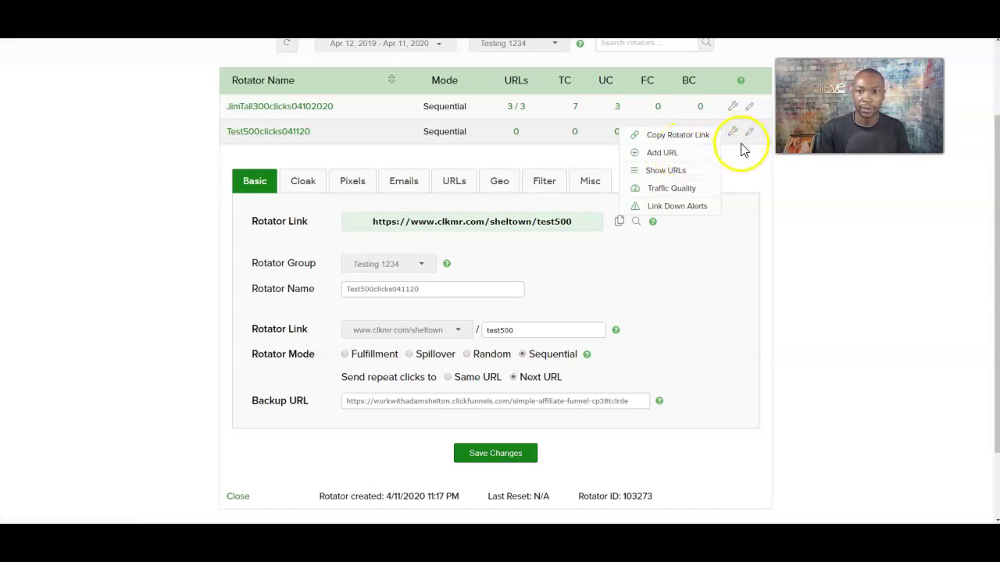
{"action": "left_click", "coordinate": [734, 135]}
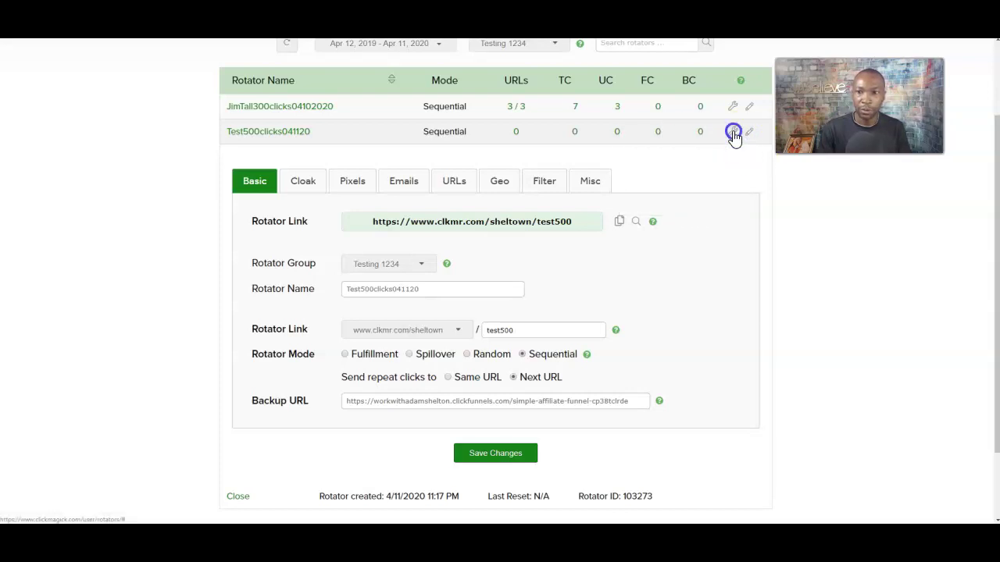
{"action": "left_click", "coordinate": [734, 135]}
{"action": "left_click", "coordinate": [707, 154]}
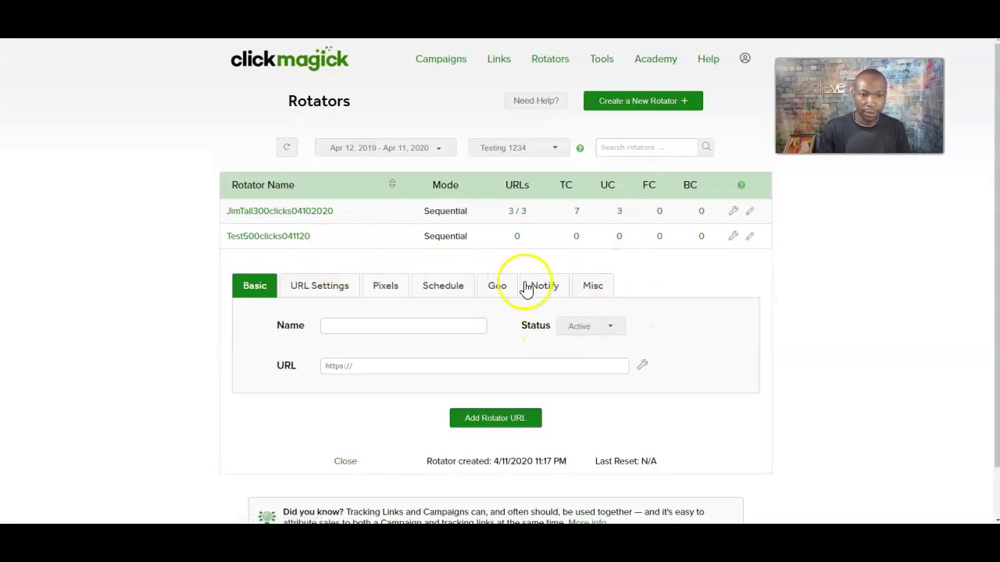
Add the rotator URL Link #1 pointing to the onlinesalespro l-2 page
{"action": "scroll", "coordinate": [516, 287], "scroll_direction": "down", "scroll_amount": 1}
{"action": "left_click", "coordinate": [355, 271]}
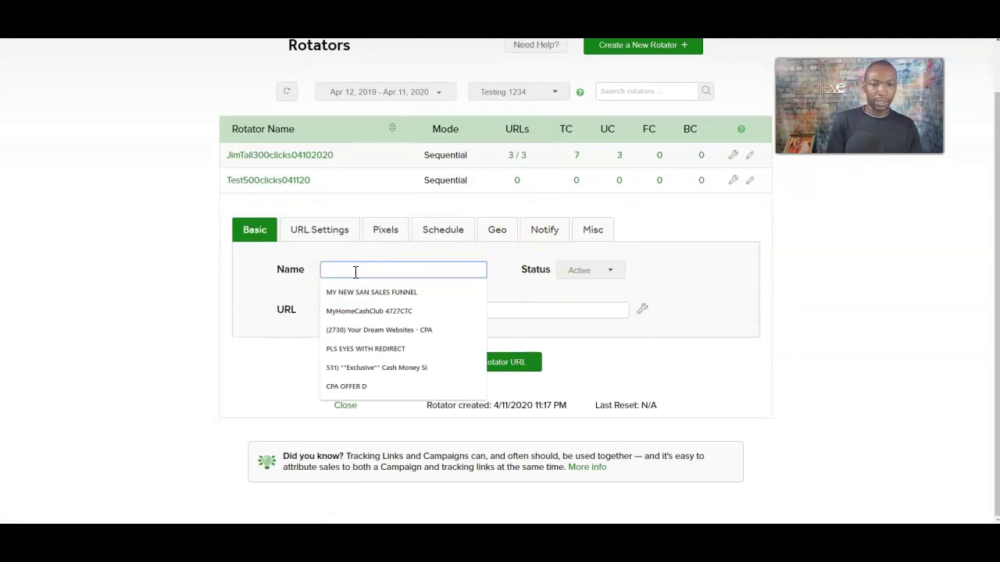
{"action": "type", "text": "Link #1"}
{"action": "left_click", "coordinate": [371, 309]}
{"action": "left_click", "coordinate": [376, 329]}
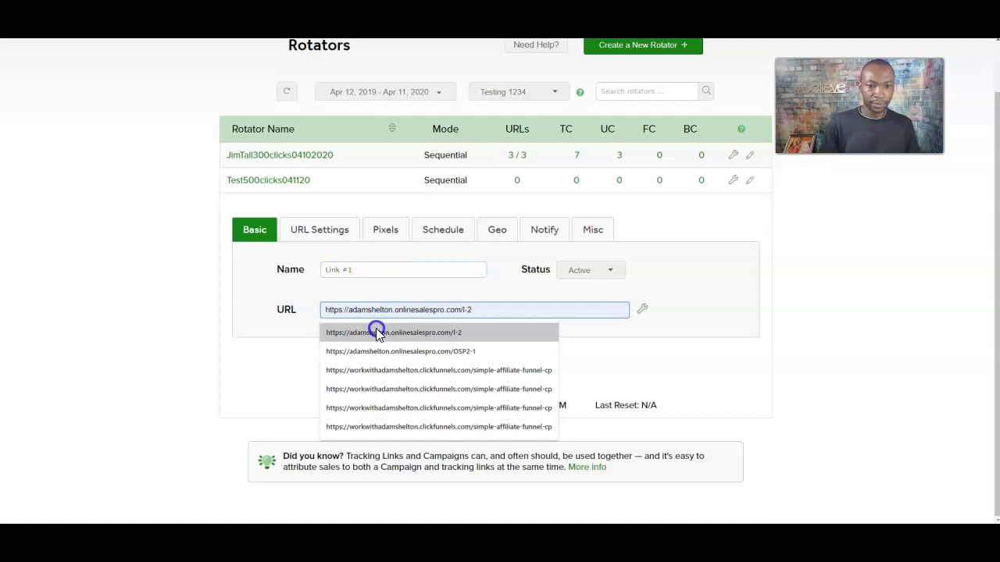
{"action": "left_click", "coordinate": [482, 361]}
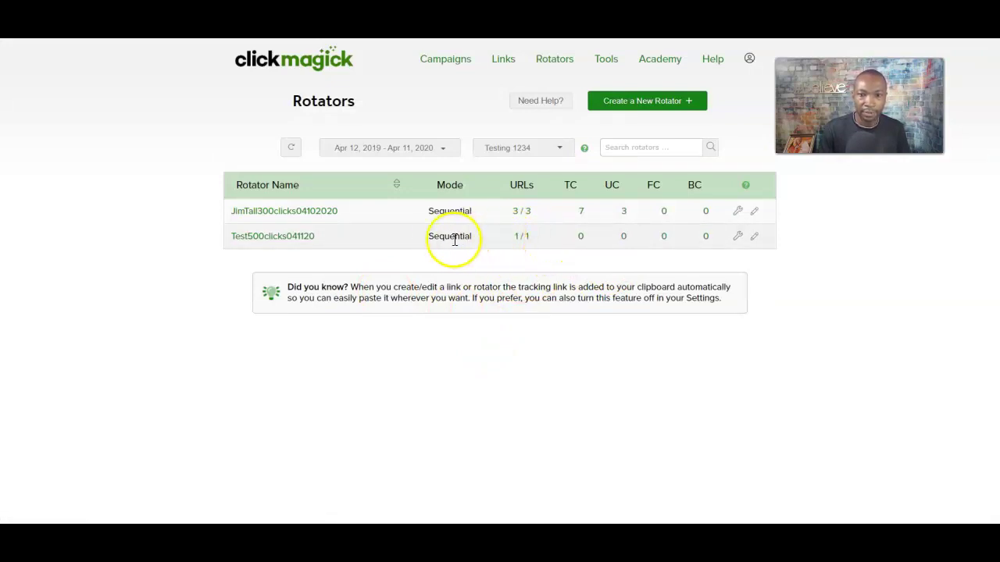
Open the Test500clicks041120 rotator again and start adding another URL
{"action": "left_click", "coordinate": [431, 236]}
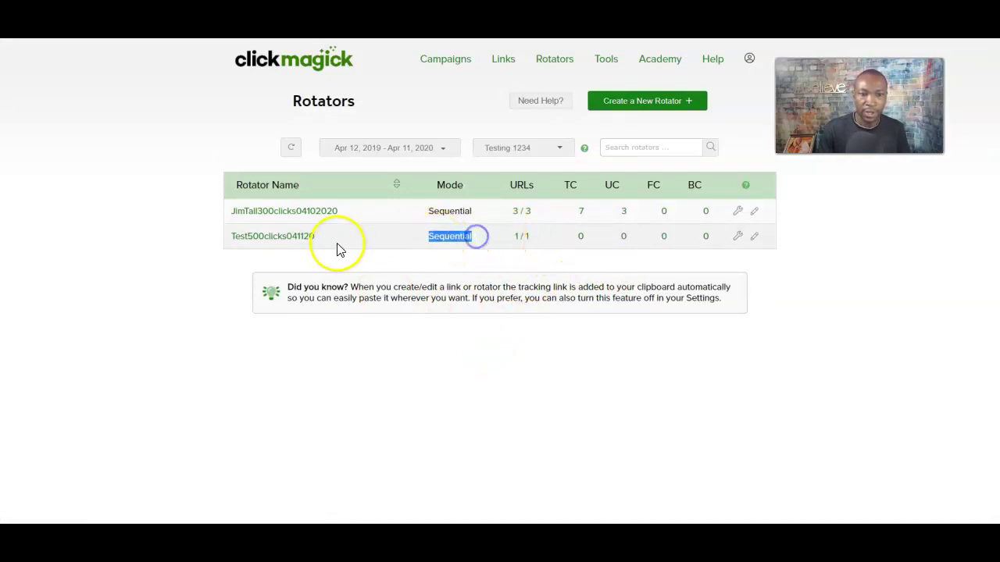
{"action": "left_click", "coordinate": [297, 238]}
{"action": "scroll", "coordinate": [258, 312], "scroll_direction": "down", "scroll_amount": 1}
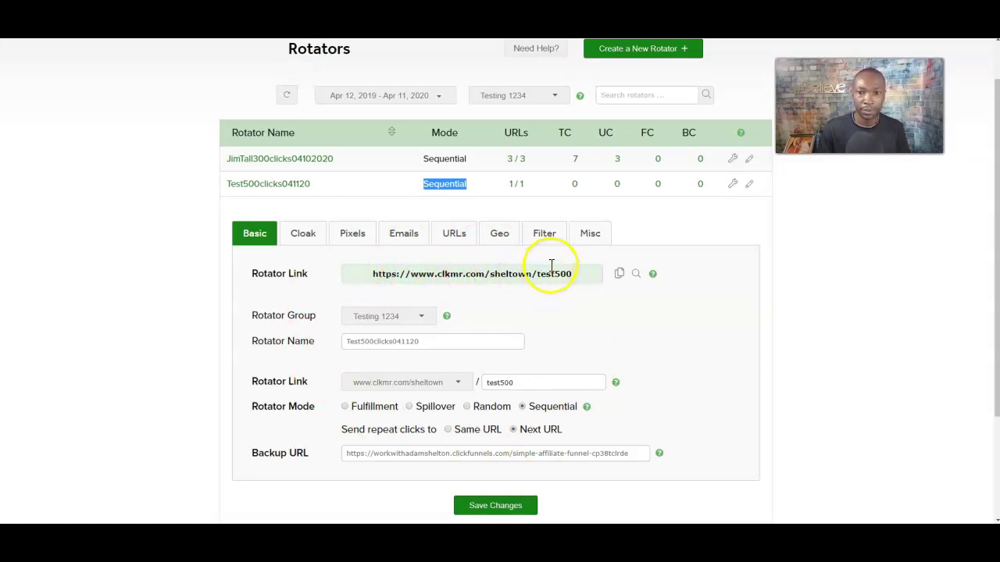
{"action": "left_click", "coordinate": [732, 184]}
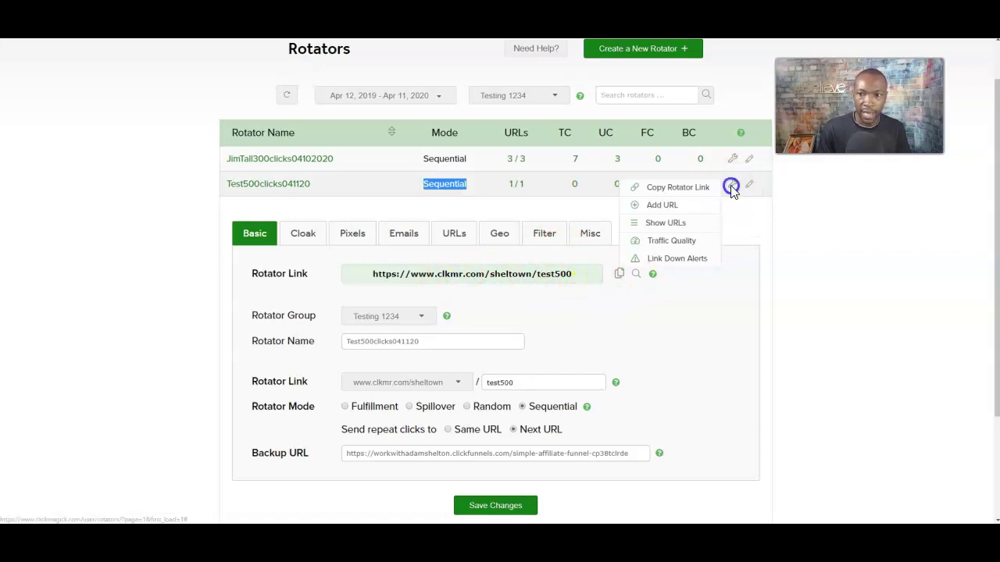
{"action": "left_click", "coordinate": [662, 203]}
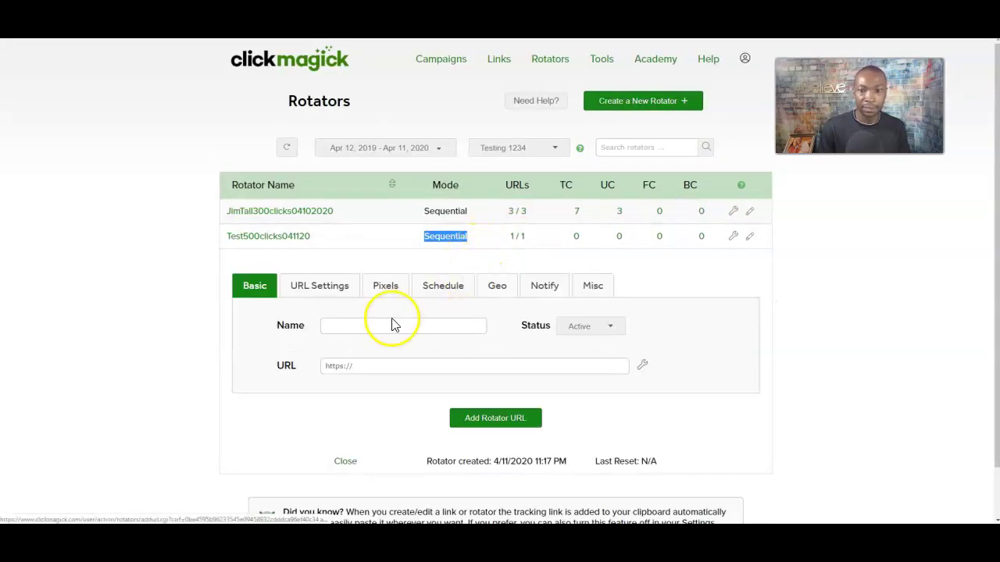
Submit Link #2 with the ClickFunnels funnel page, which is rejected as the backup URL
{"action": "left_click", "coordinate": [355, 322]}
{"action": "type", "text": "Li"}
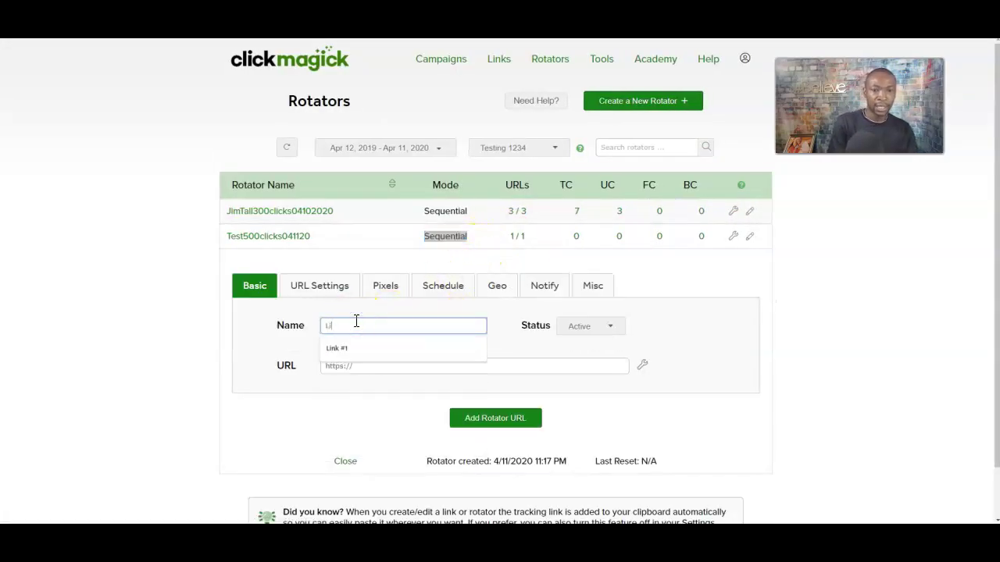
{"action": "type", "text": "nk #2"}
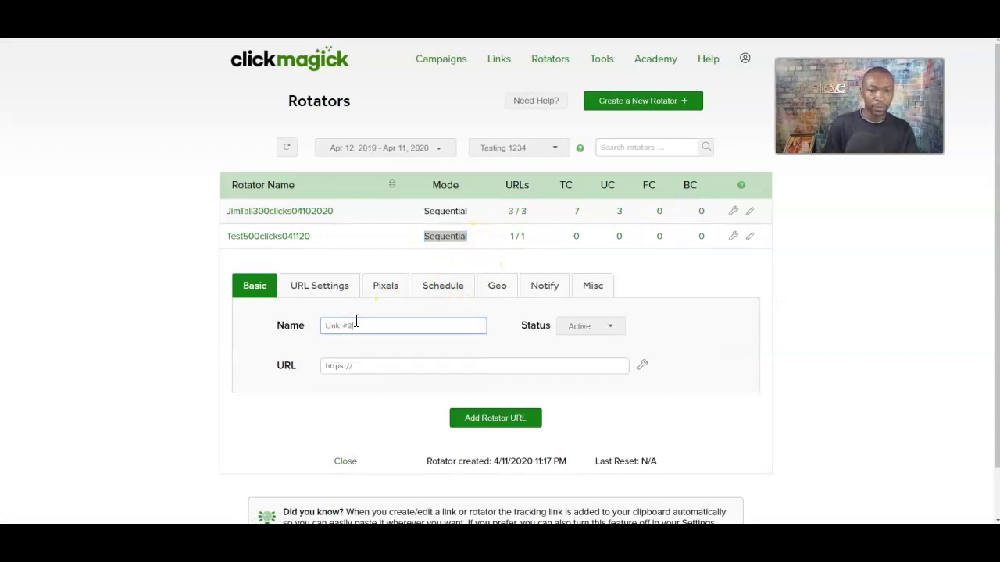
{"action": "left_click", "coordinate": [380, 365]}
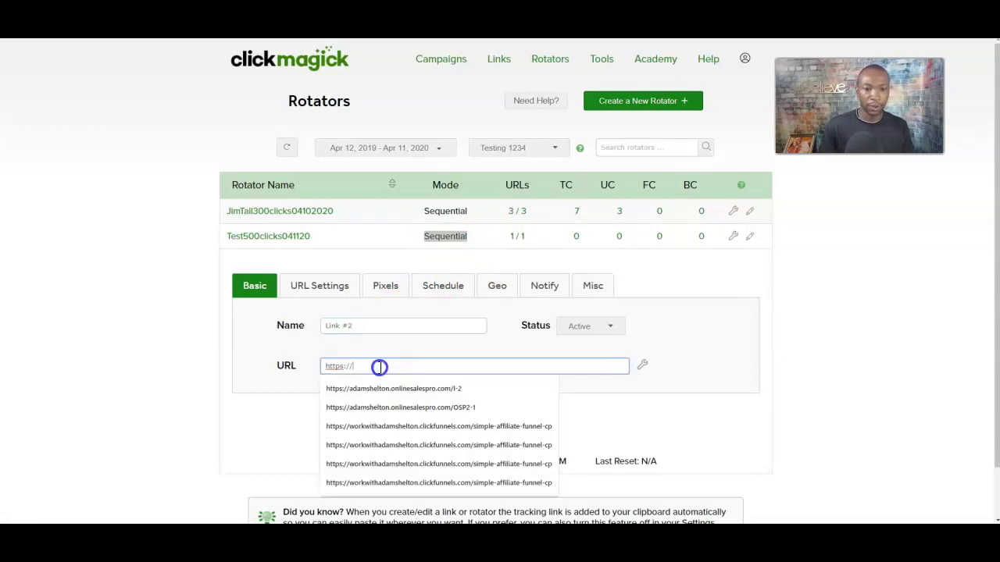
{"action": "left_click", "coordinate": [407, 425]}
{"action": "left_click", "coordinate": [504, 422]}
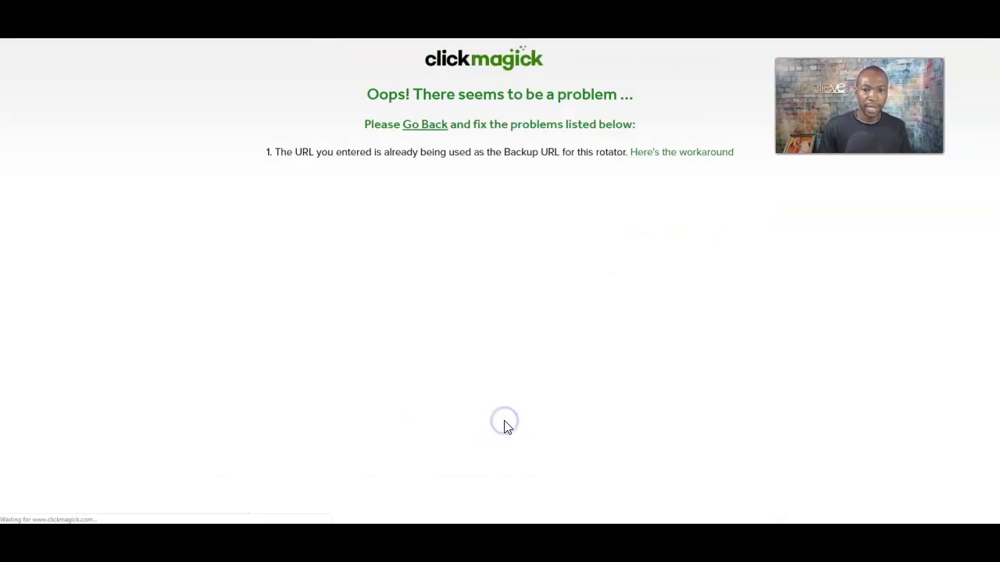
Start a new rotator URL named link #2; saving an incomplete address fails as invalid
{"action": "left_click", "coordinate": [430, 125]}
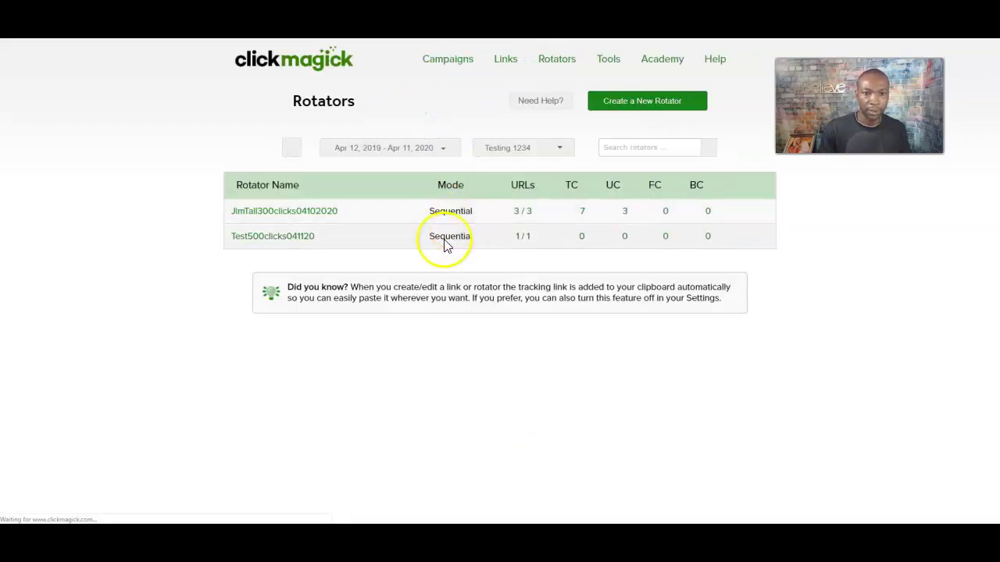
{"action": "left_click", "coordinate": [738, 237]}
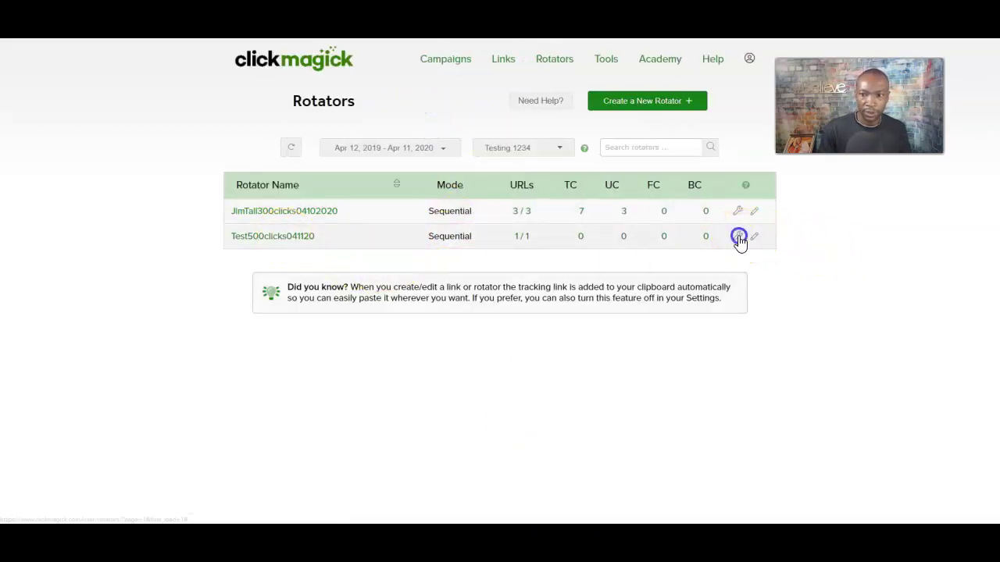
{"action": "left_click", "coordinate": [689, 255]}
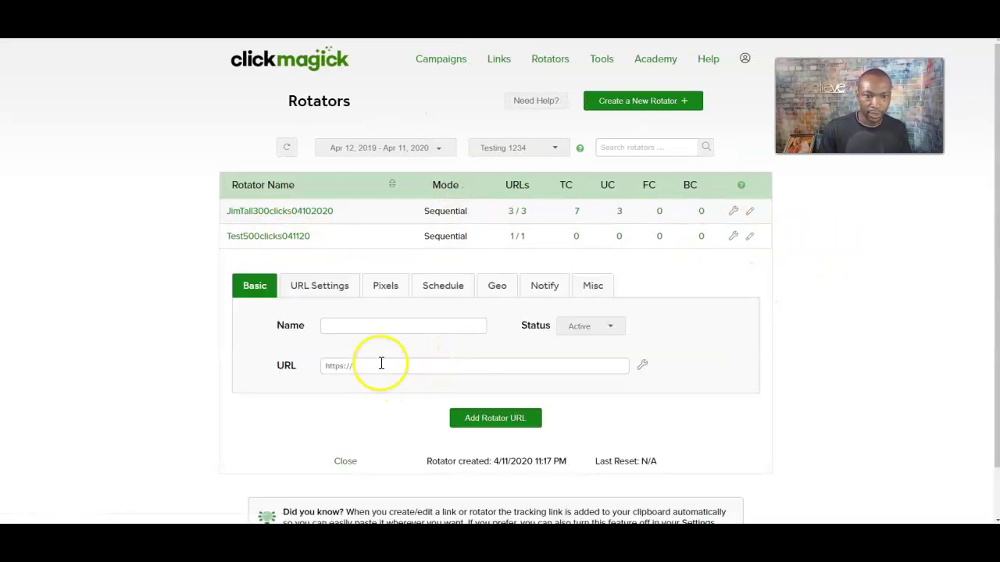
{"action": "left_click", "coordinate": [359, 329]}
{"action": "type", "text": "link"}
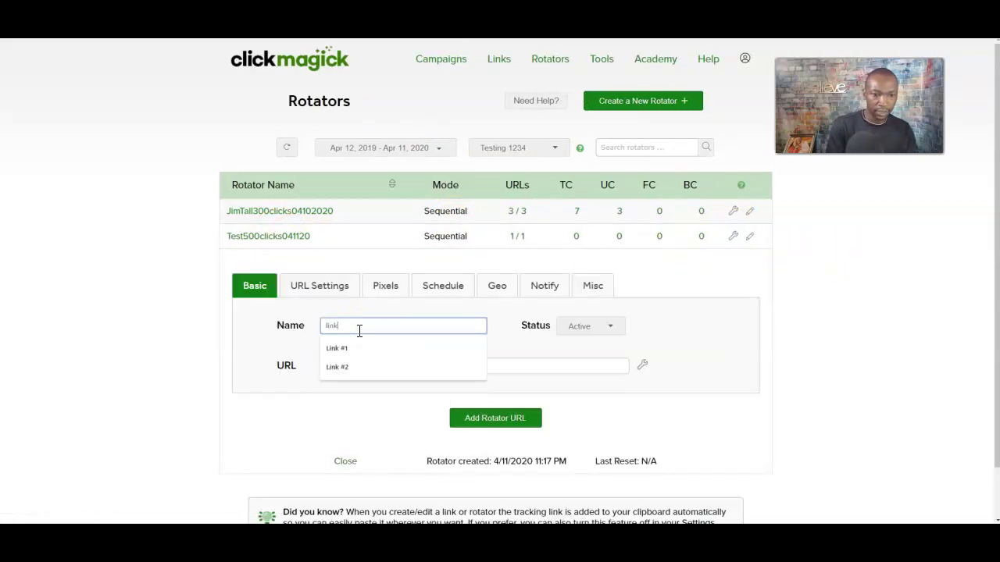
{"action": "type", "text": " #2"}
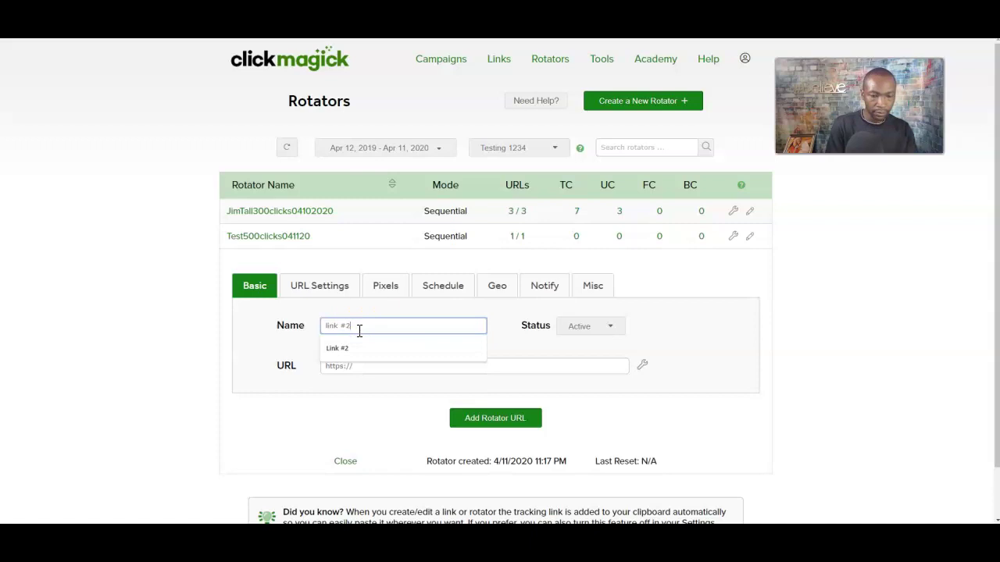
{"action": "left_click", "coordinate": [279, 328]}
{"action": "left_click", "coordinate": [300, 356]}
{"action": "type", "text": "www.yahoo.com"}
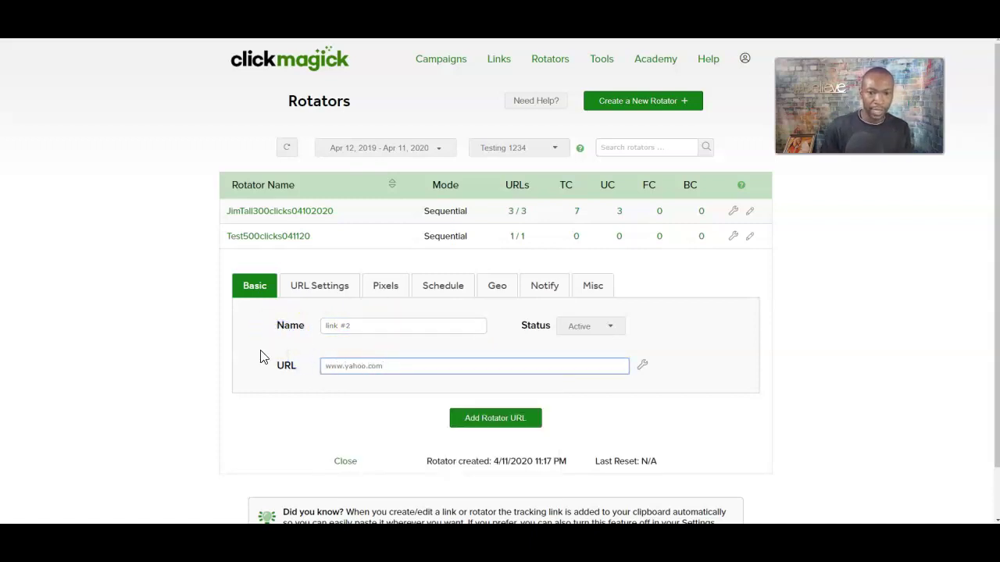
{"action": "left_click", "coordinate": [482, 418]}
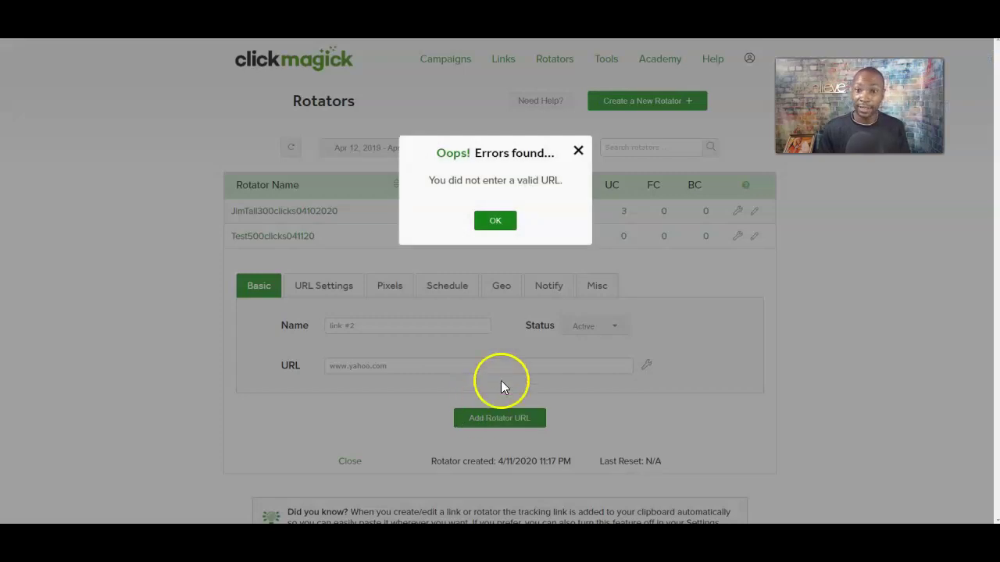
{"action": "left_click", "coordinate": [497, 223]}
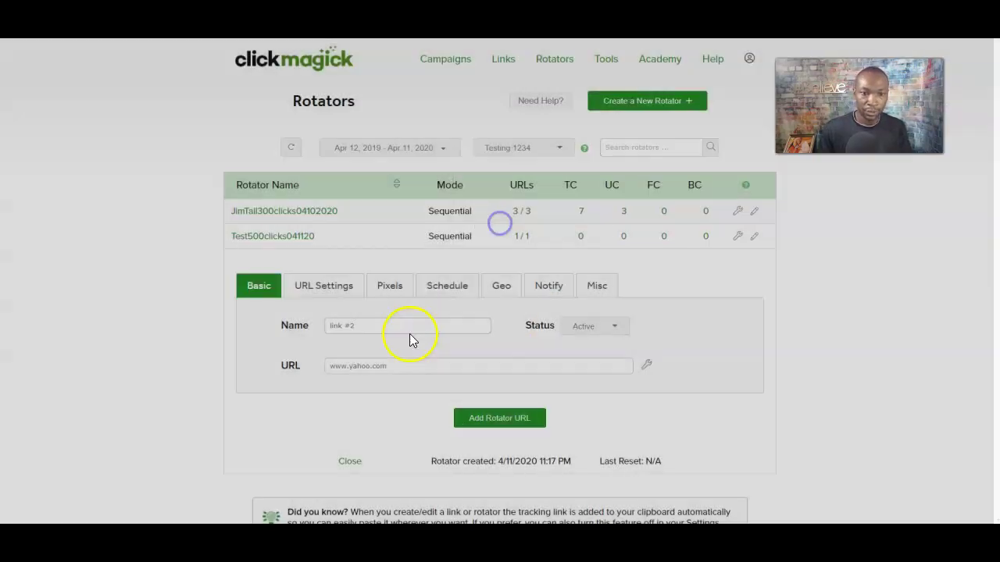
Rename the entry to Link #2 and retry saving, again hitting the invalid URL error
{"action": "left_click", "coordinate": [403, 365]}
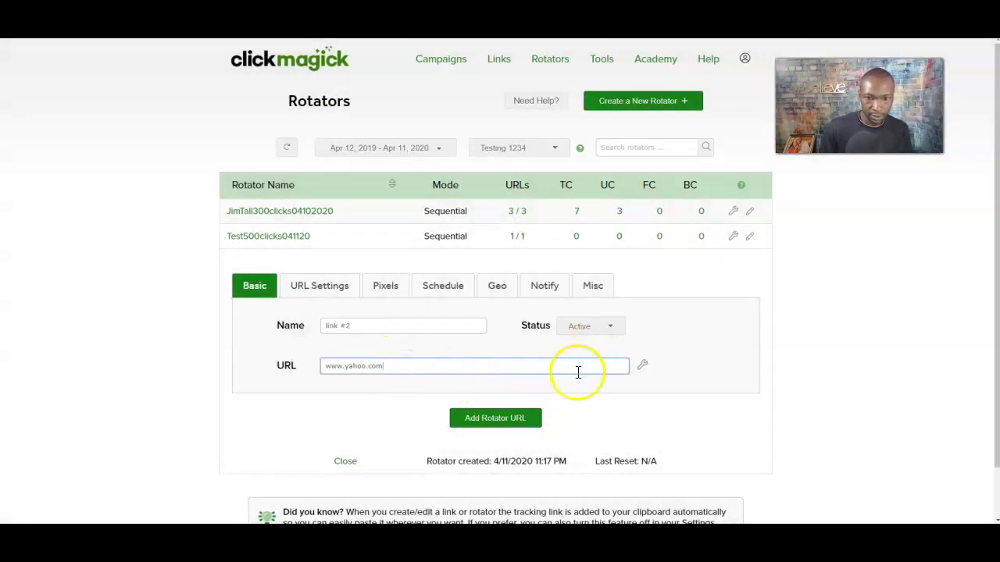
{"action": "left_click", "coordinate": [345, 325]}
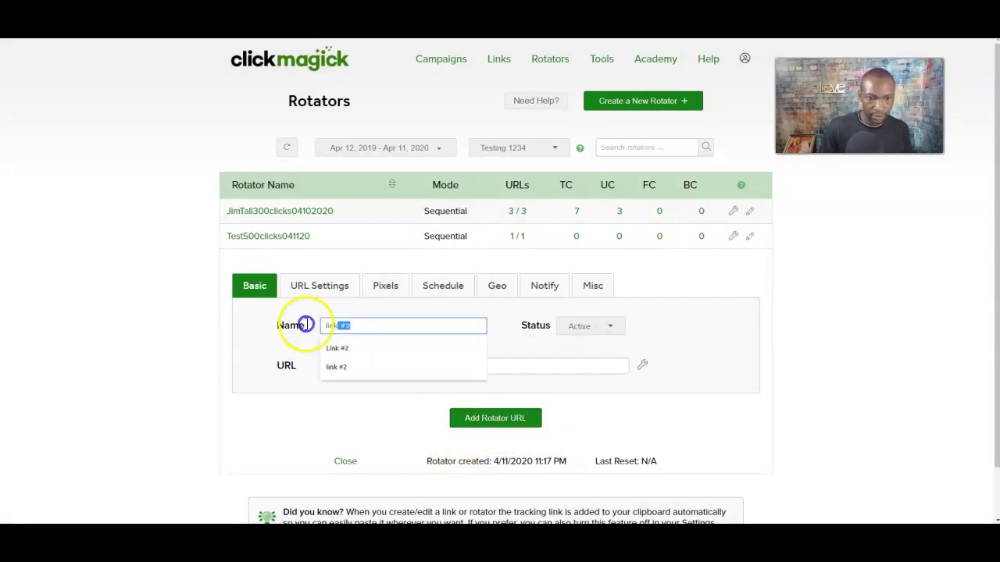
{"action": "type", "text": "Link"}
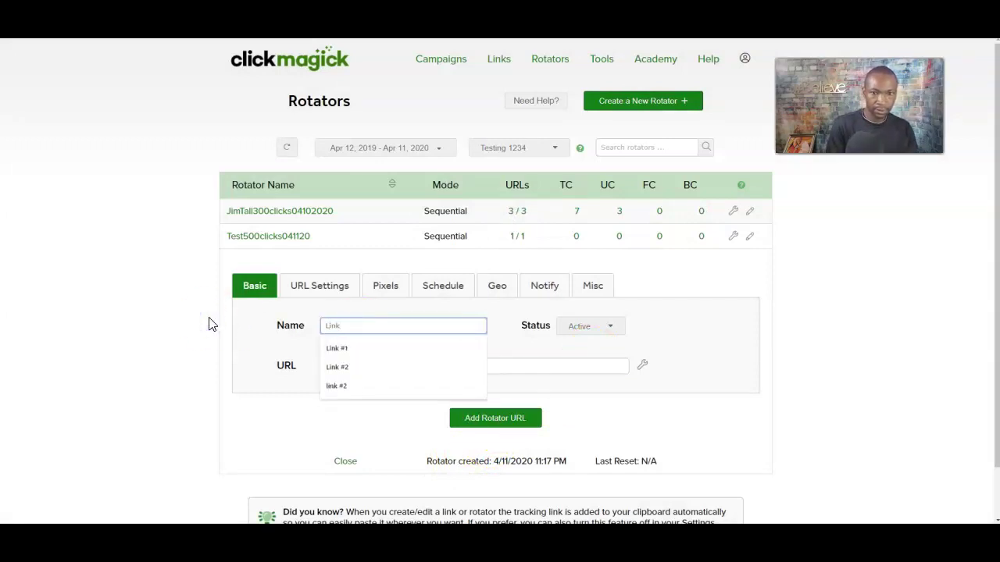
{"action": "type", "text": " #2"}
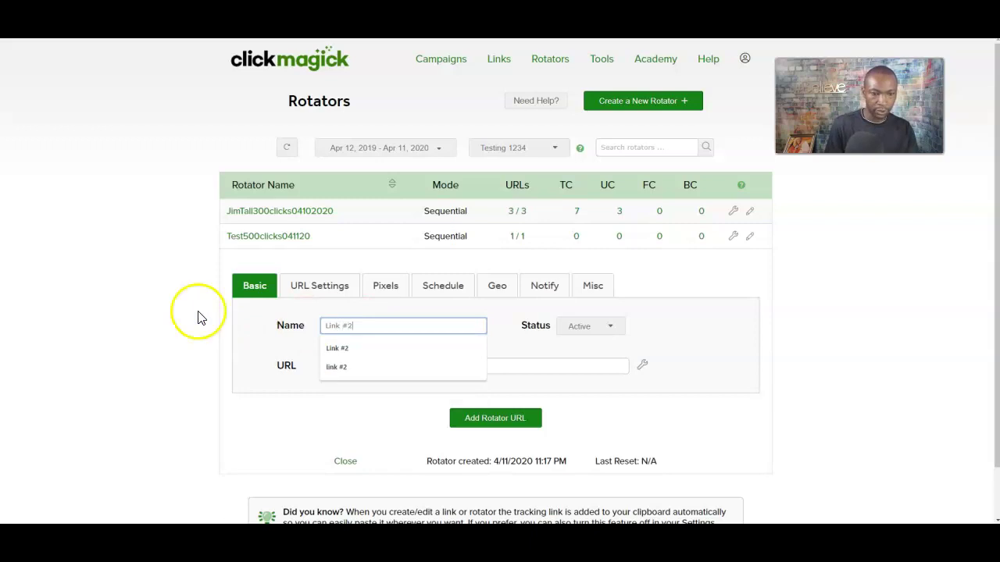
{"action": "key", "text": "Down"}
{"action": "key", "text": "Return"}
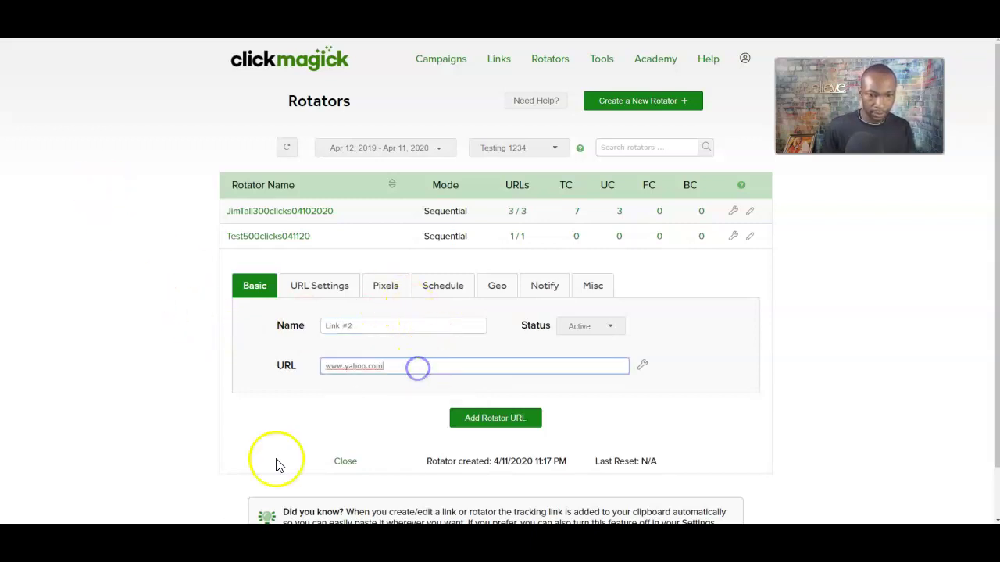
{"action": "left_click", "coordinate": [510, 416]}
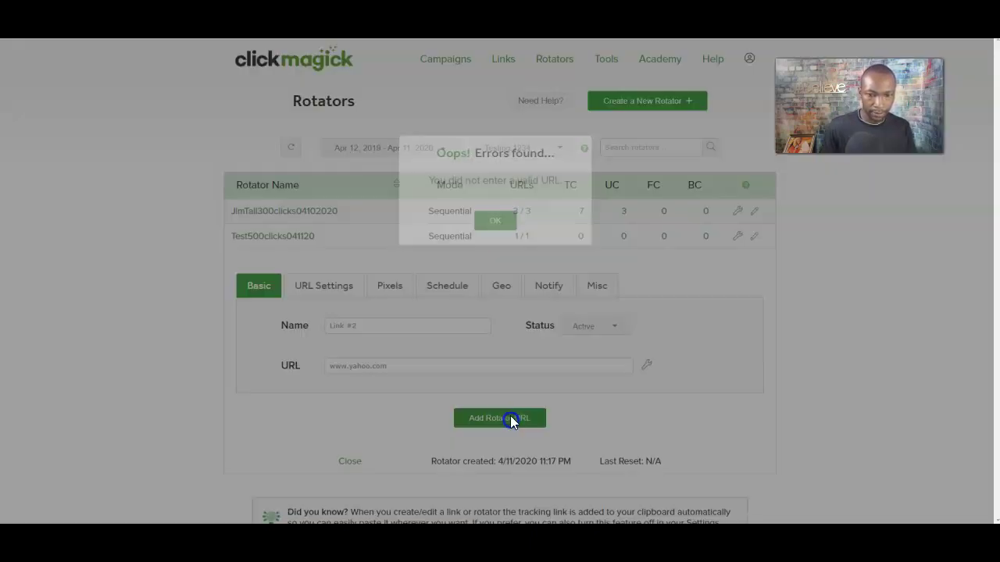
{"action": "left_click", "coordinate": [496, 222]}
Clear the URL field and discard the unfinished add-URL form
{"action": "type", "text": "w"}
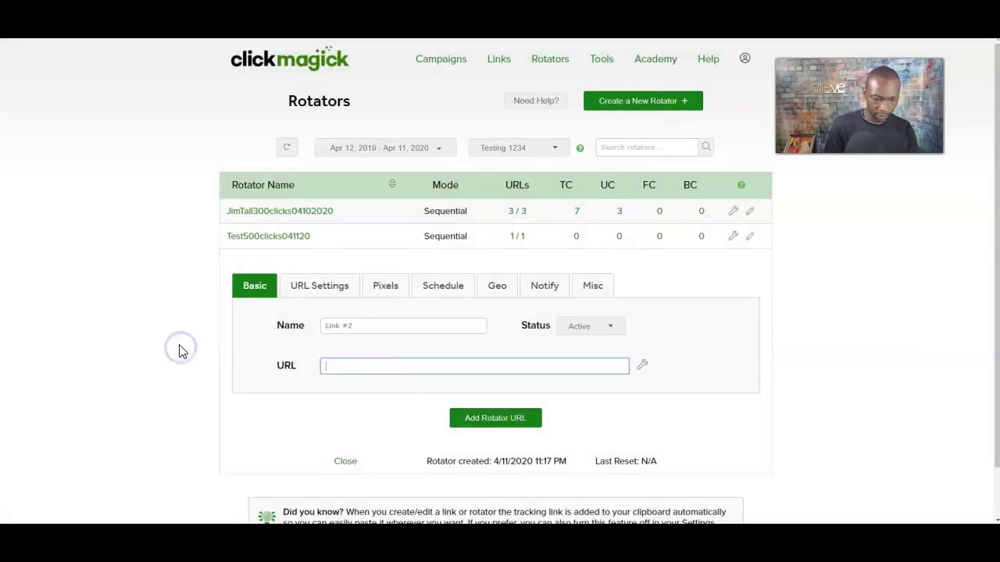
{"action": "key", "text": "BackSpace"}
{"action": "type", "text": "w"}
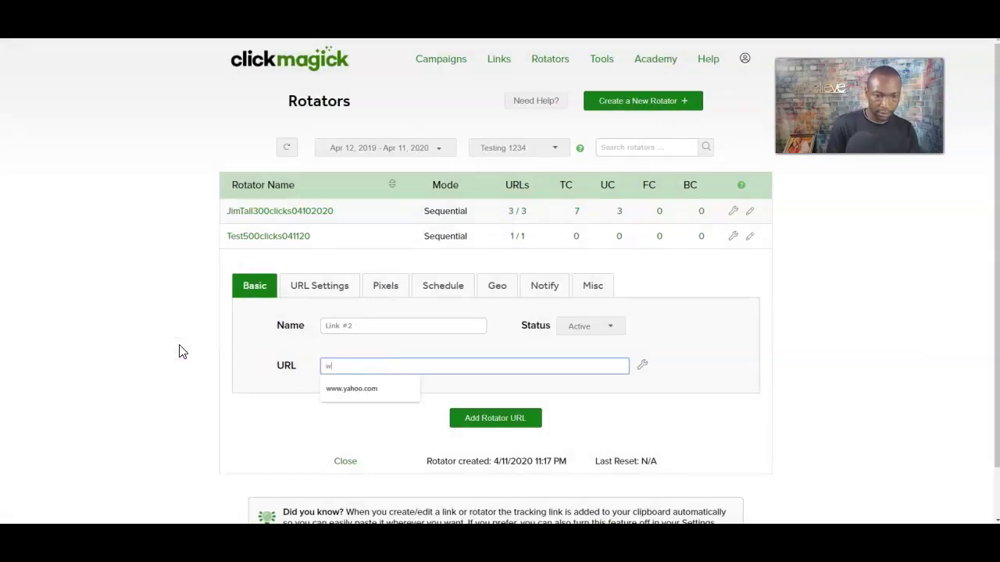
{"action": "key", "text": "BackSpace"}
{"action": "key", "text": "BackSpace"}
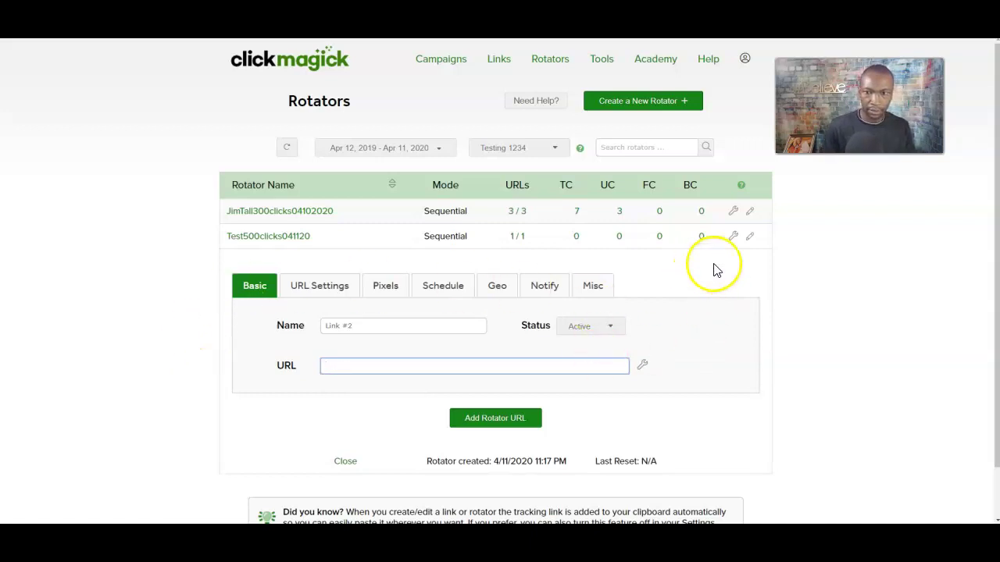
{"action": "left_click", "coordinate": [734, 235]}
{"action": "left_click", "coordinate": [673, 264]}
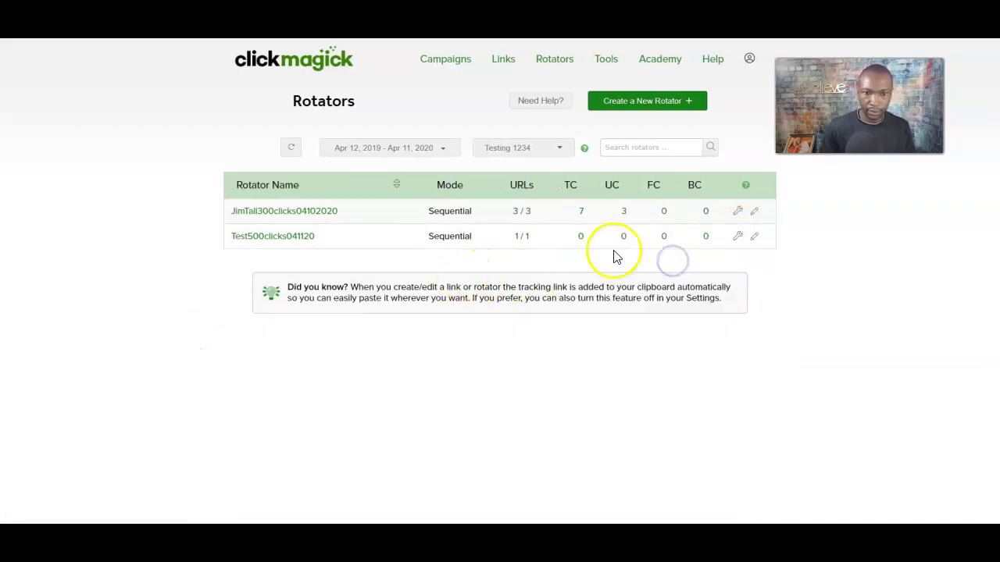
{"action": "left_click", "coordinate": [736, 238]}
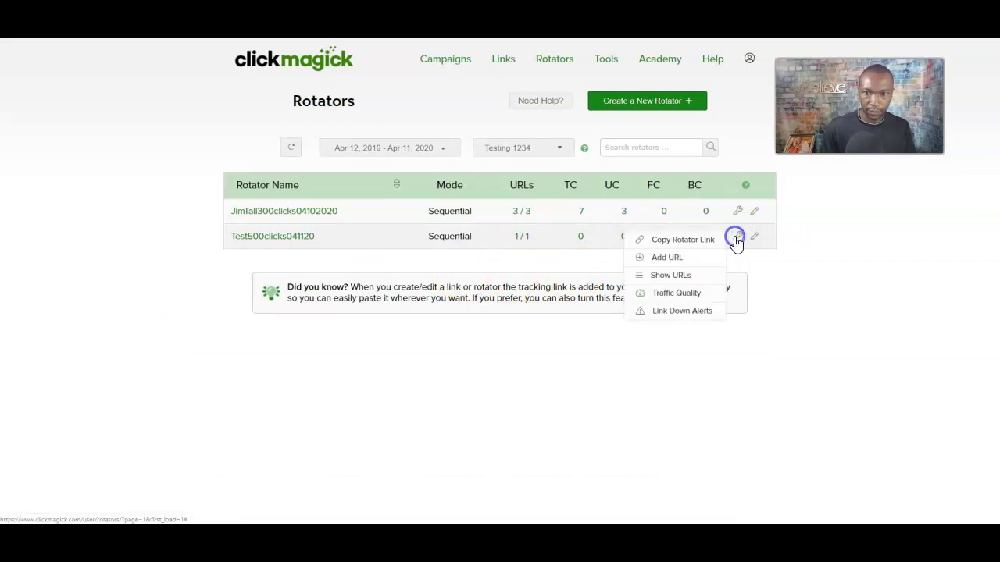
{"action": "left_click", "coordinate": [687, 259]}
{"action": "left_click", "coordinate": [370, 368]}
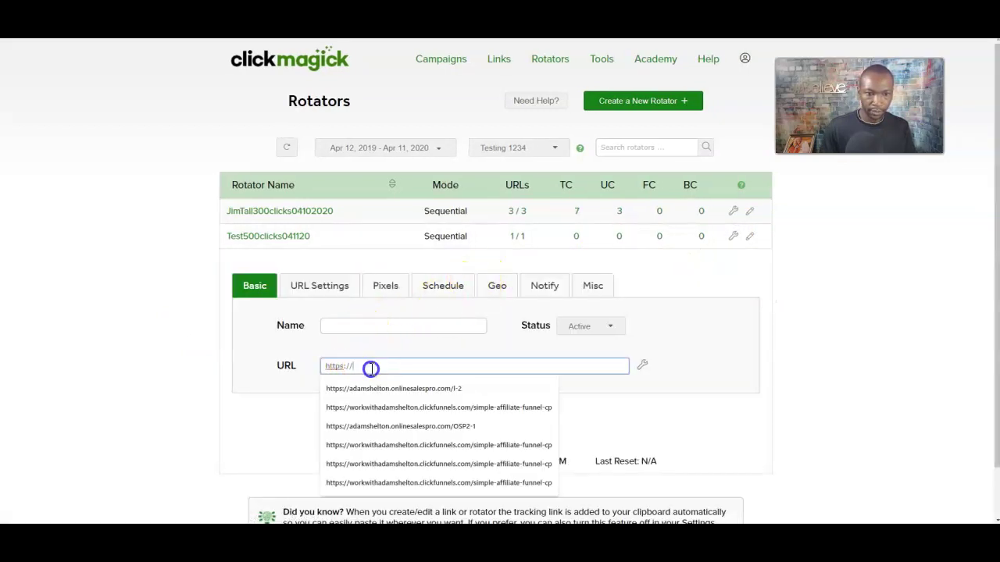
{"action": "type", "text": "yahoo.com"}
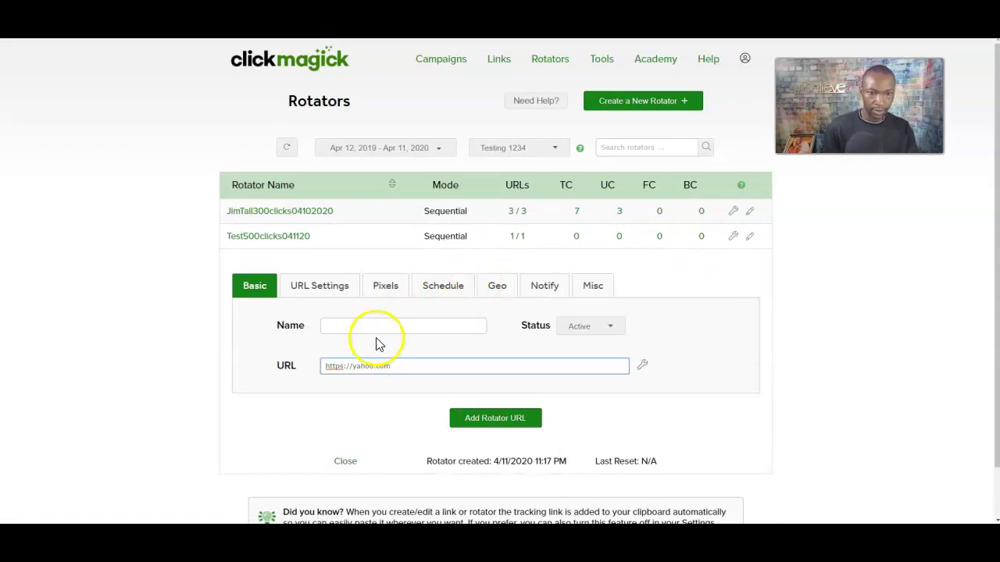
{"action": "left_click", "coordinate": [380, 323]}
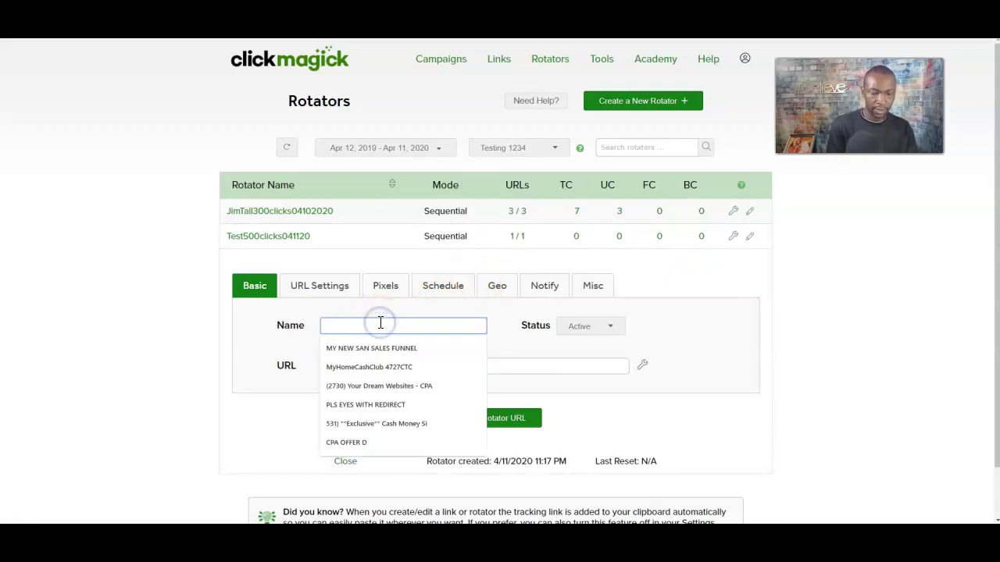
{"action": "type", "text": "Link #2"}
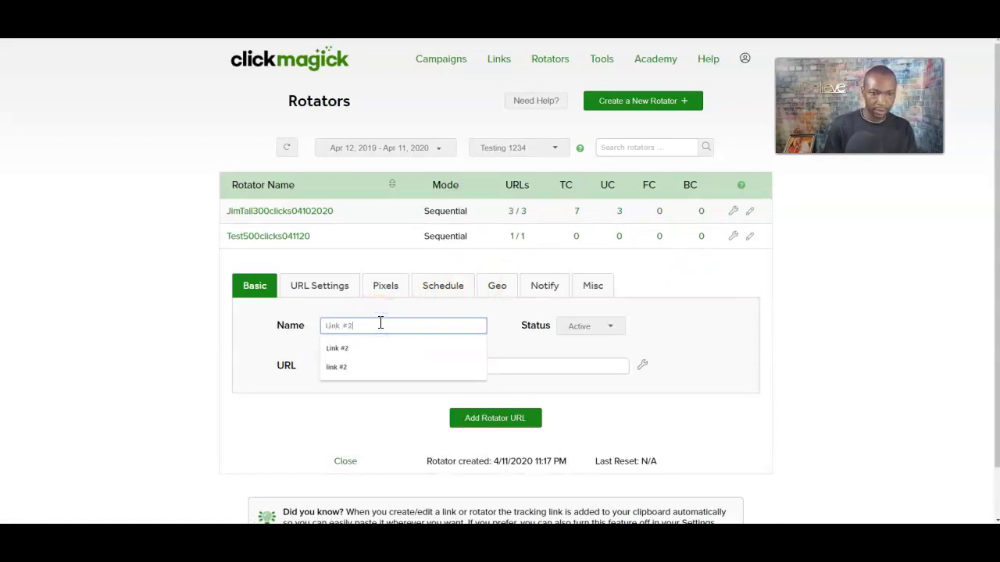
{"action": "left_click", "coordinate": [269, 337]}
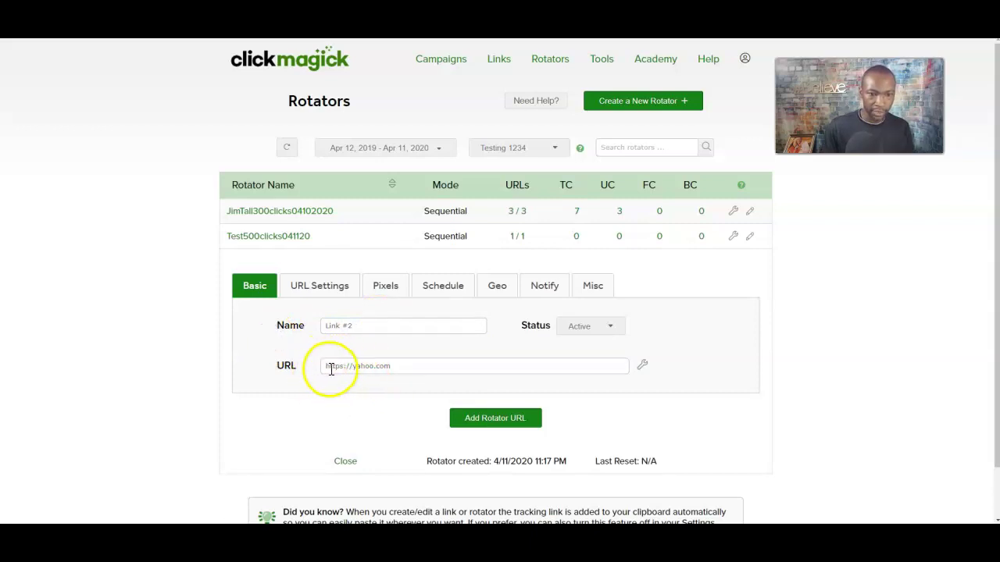
{"action": "left_click", "coordinate": [478, 418]}
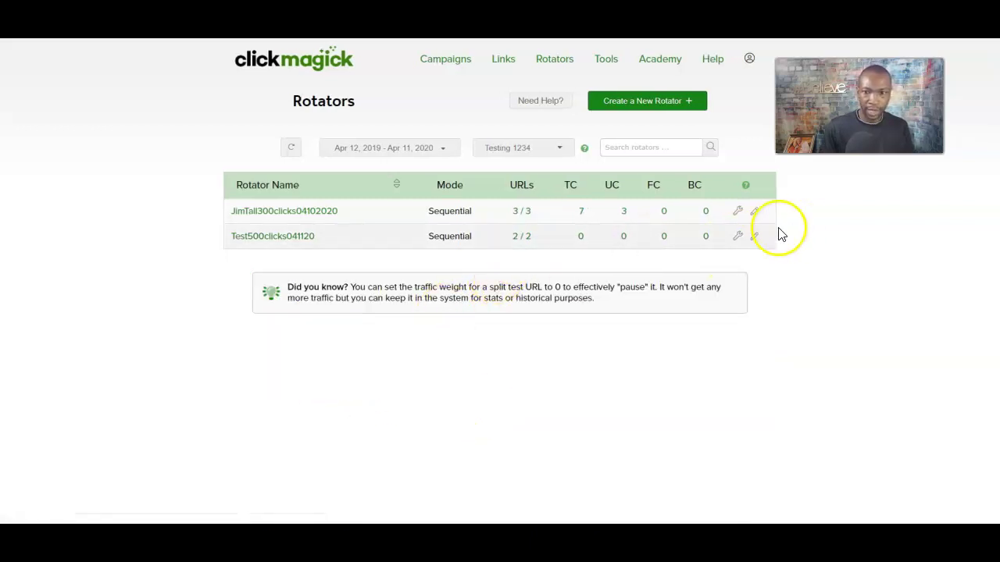
{"action": "left_click", "coordinate": [738, 235]}
{"action": "left_click", "coordinate": [689, 261]}
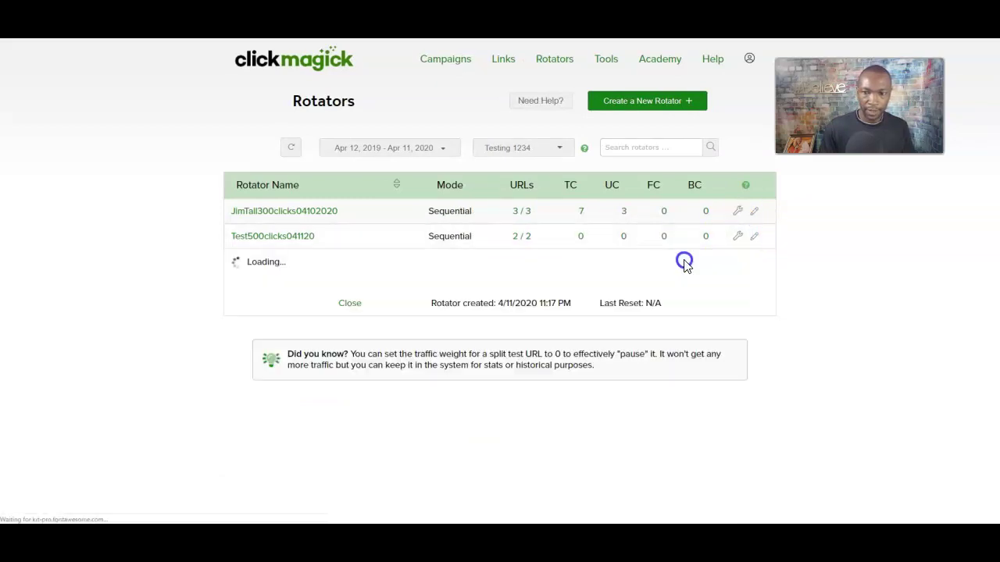
{"action": "left_click", "coordinate": [365, 325]}
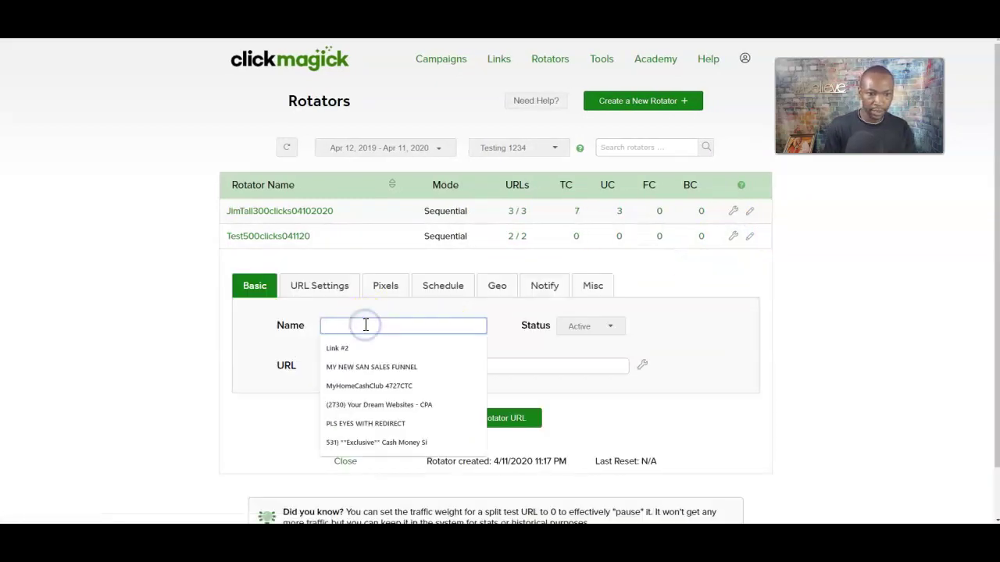
{"action": "type", "text": "Li"}
{"action": "type", "text": "ink"}
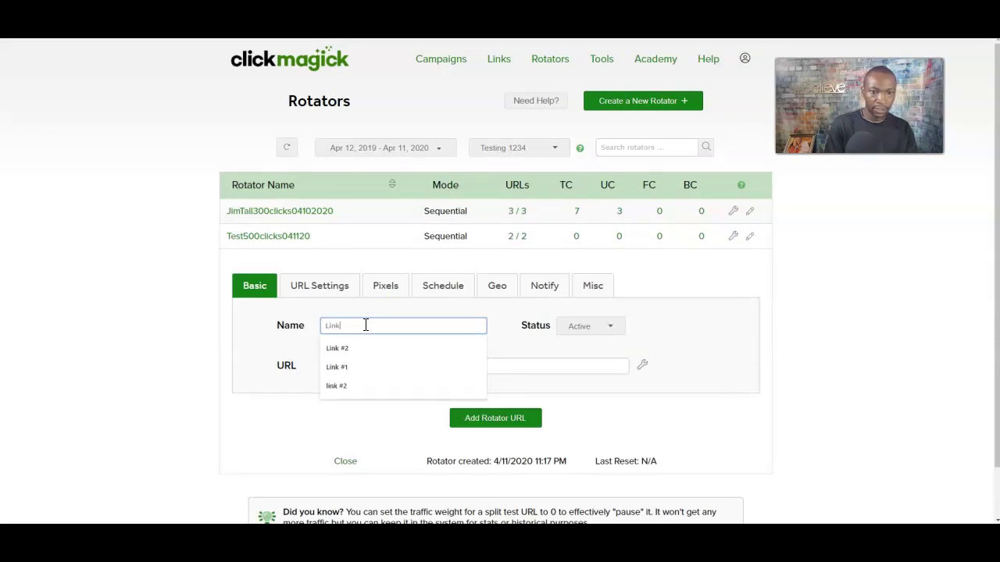
{"action": "type", "text": " #3"}
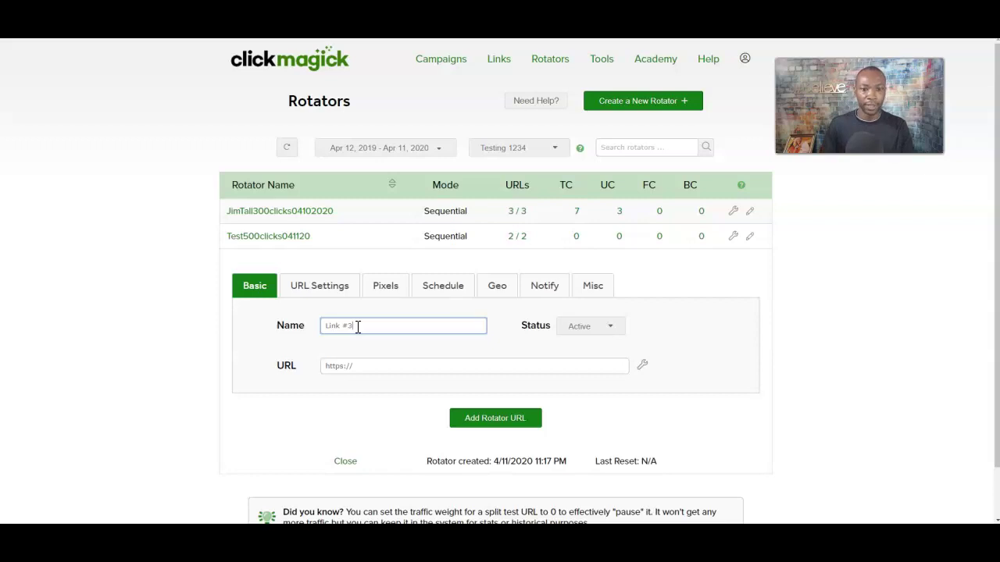
{"action": "left_click", "coordinate": [375, 365]}
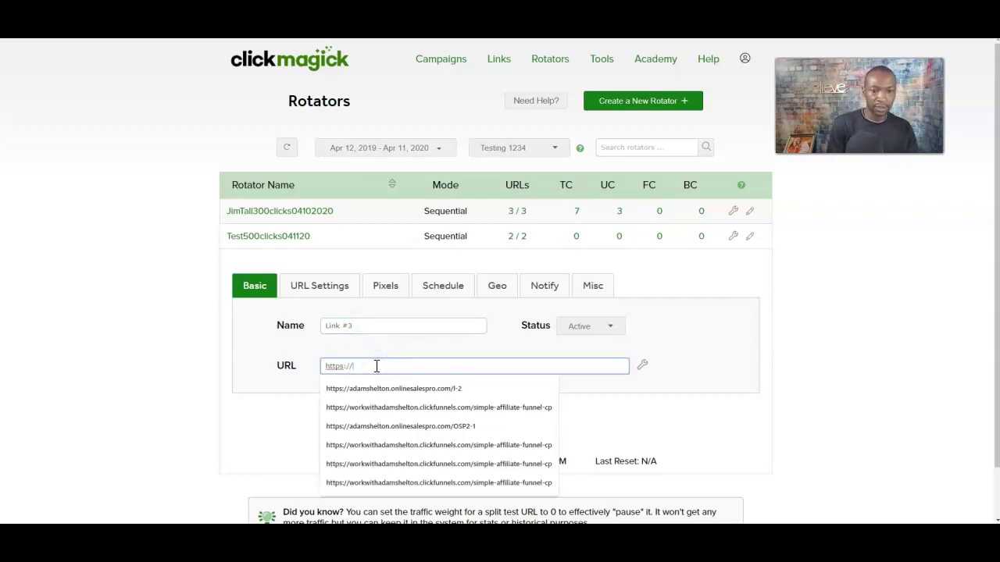
{"action": "type", "text": "google.com"}
{"action": "left_click", "coordinate": [519, 416]}
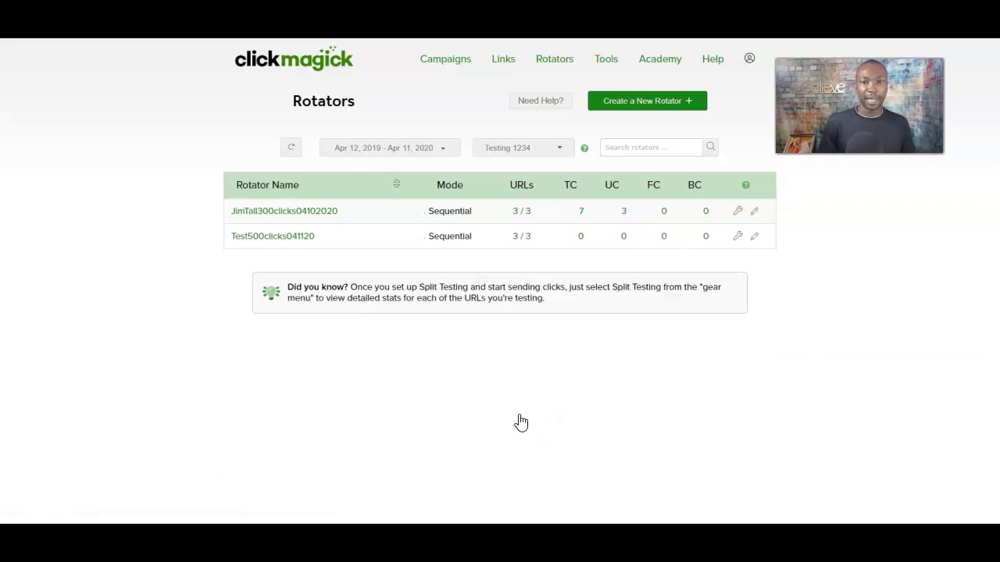
{"action": "left_click", "coordinate": [737, 236]}
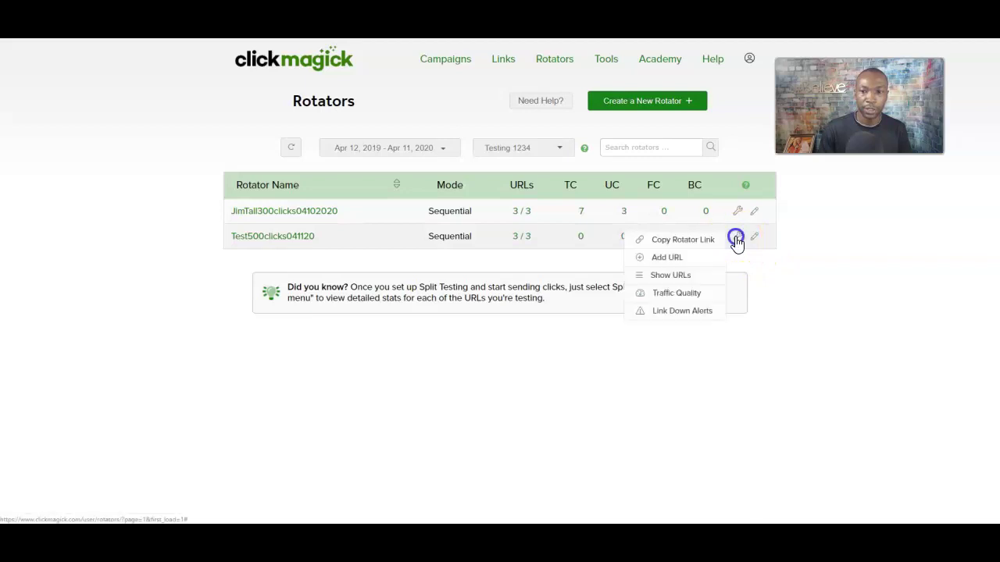
{"action": "left_click", "coordinate": [669, 257]}
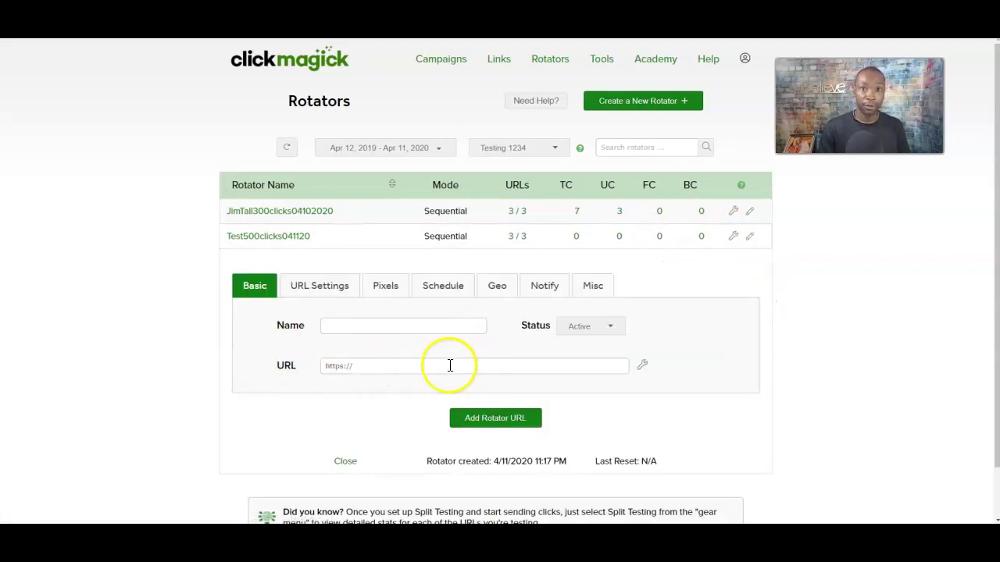
{"action": "left_click", "coordinate": [383, 369]}
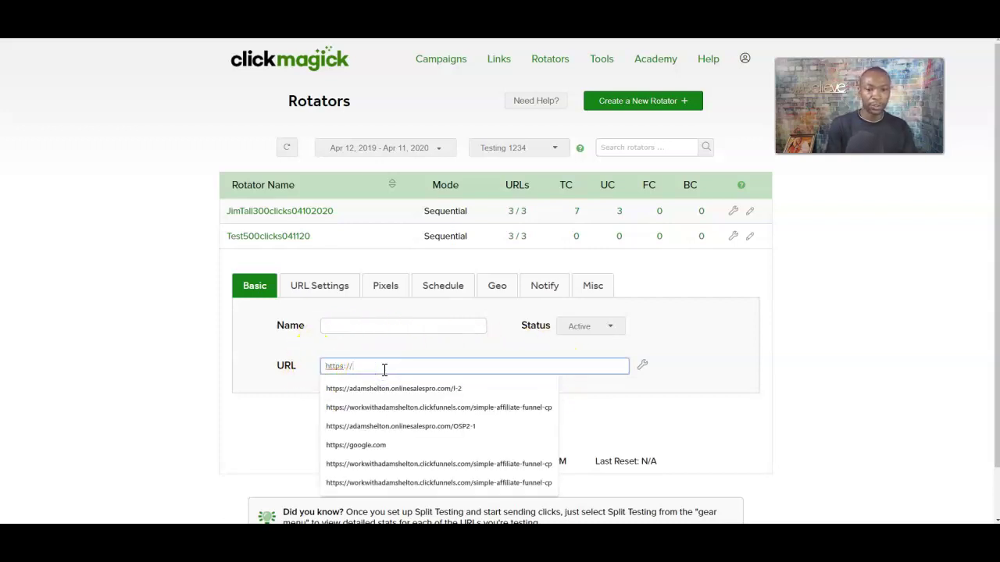
{"action": "type", "text": "espn.com"}
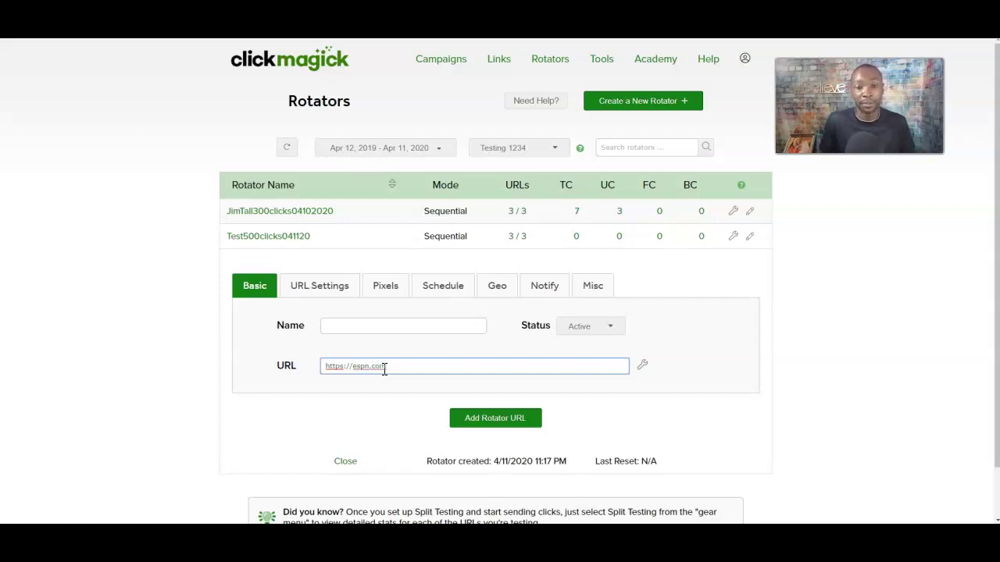
{"action": "left_click", "coordinate": [379, 327]}
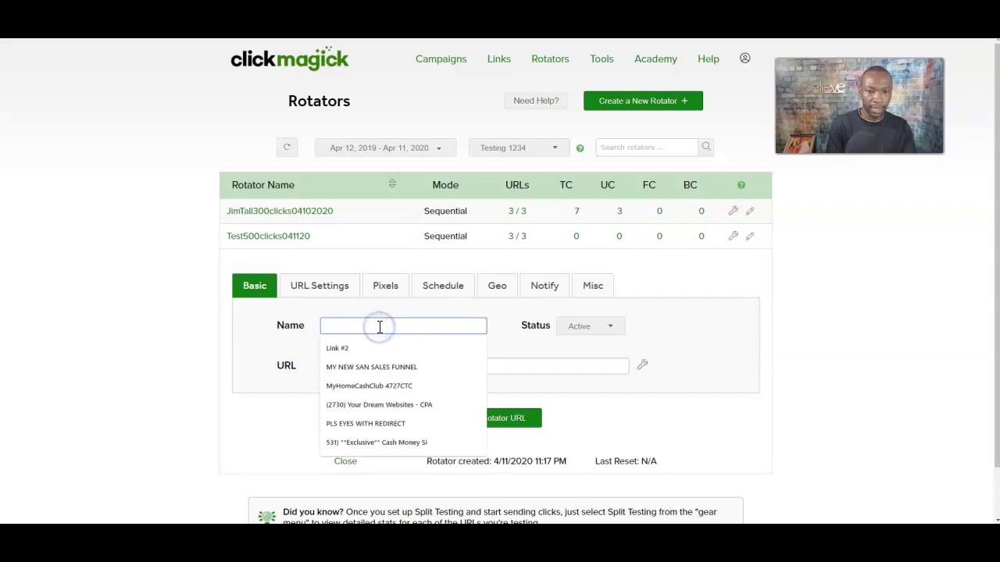
{"action": "type", "text": "Link #4"}
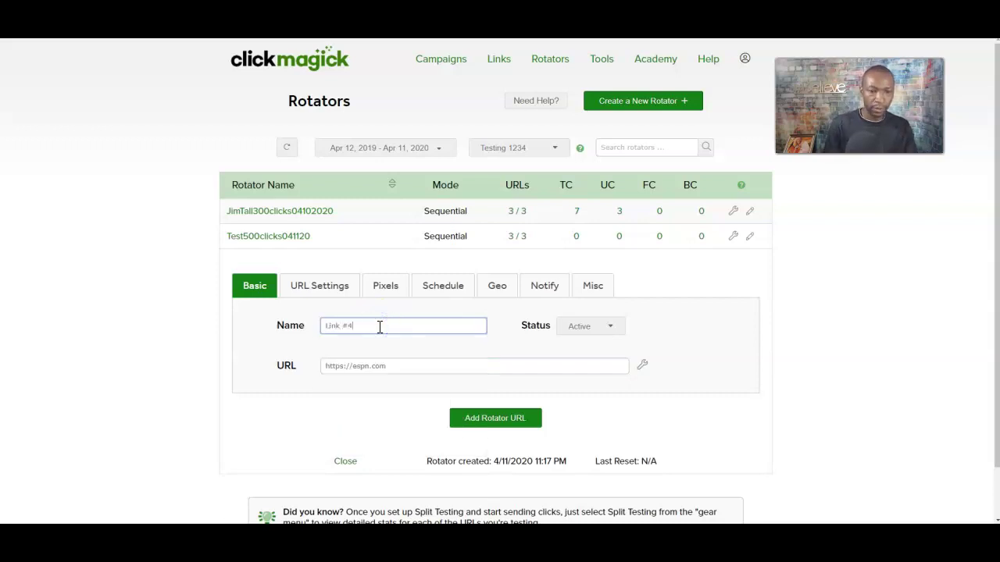
{"action": "left_click", "coordinate": [492, 422]}
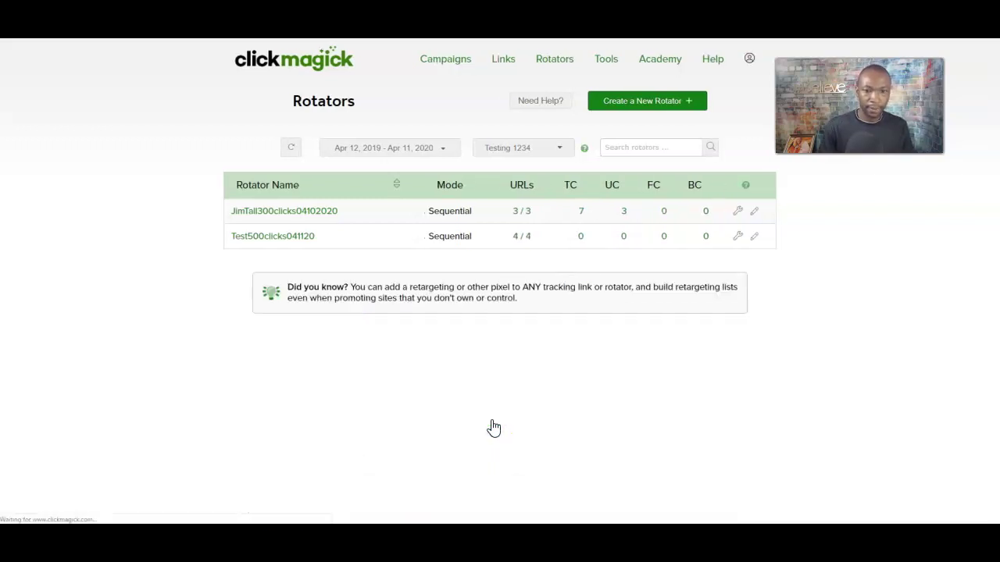
Start a new rotator URL and name it link #5
{"action": "left_click", "coordinate": [737, 236]}
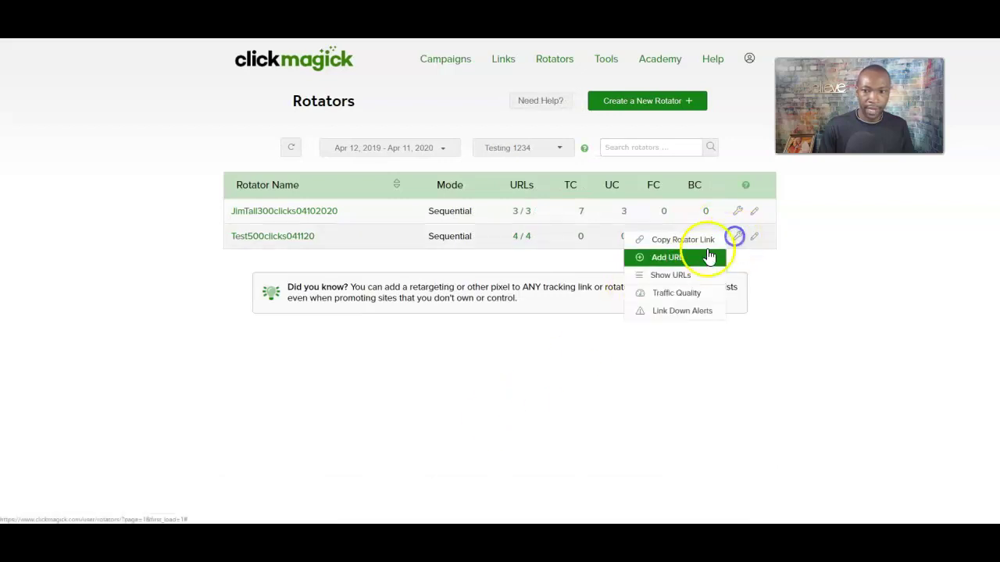
{"action": "left_click", "coordinate": [682, 265]}
{"action": "left_click", "coordinate": [367, 325]}
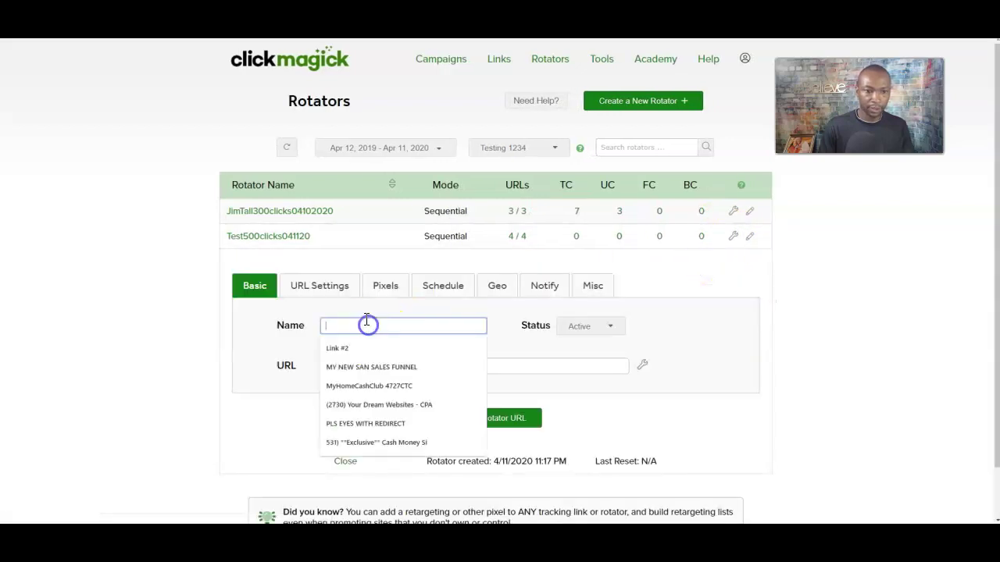
{"action": "type", "text": "link #5"}
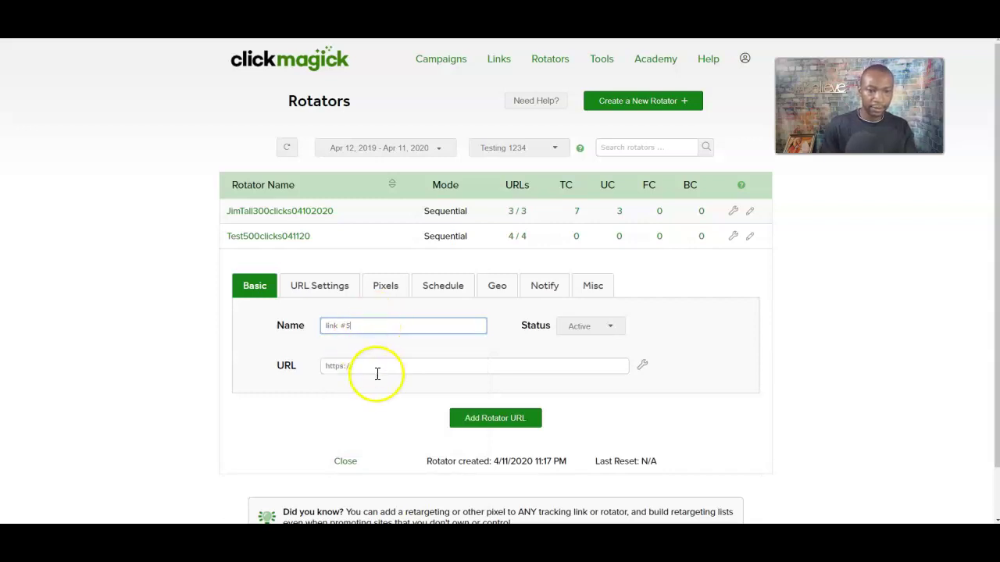
{"action": "left_click", "coordinate": [379, 364]}
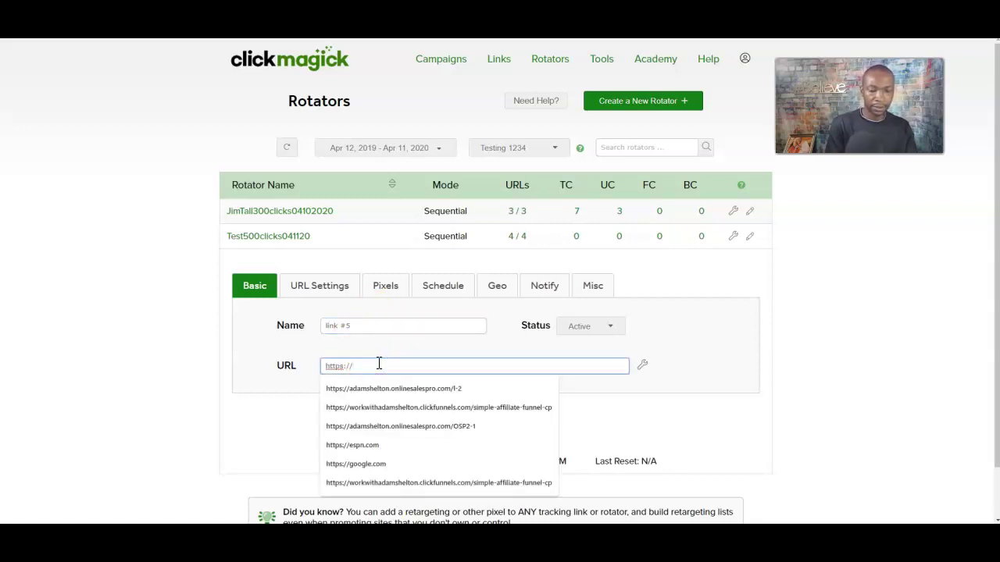
{"action": "type", "text": "c"}
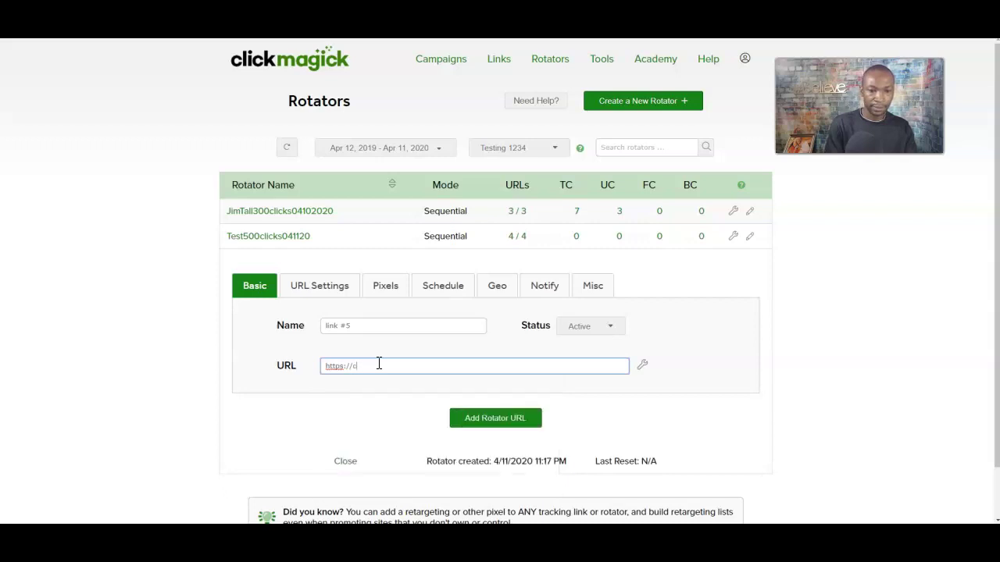
{"action": "key", "text": "BackSpace"}
{"action": "type", "text": "d"}
{"action": "key", "text": "BackSpace"}
{"action": "type", "text": "cnn"}
{"action": "left_click", "coordinate": [486, 416]}
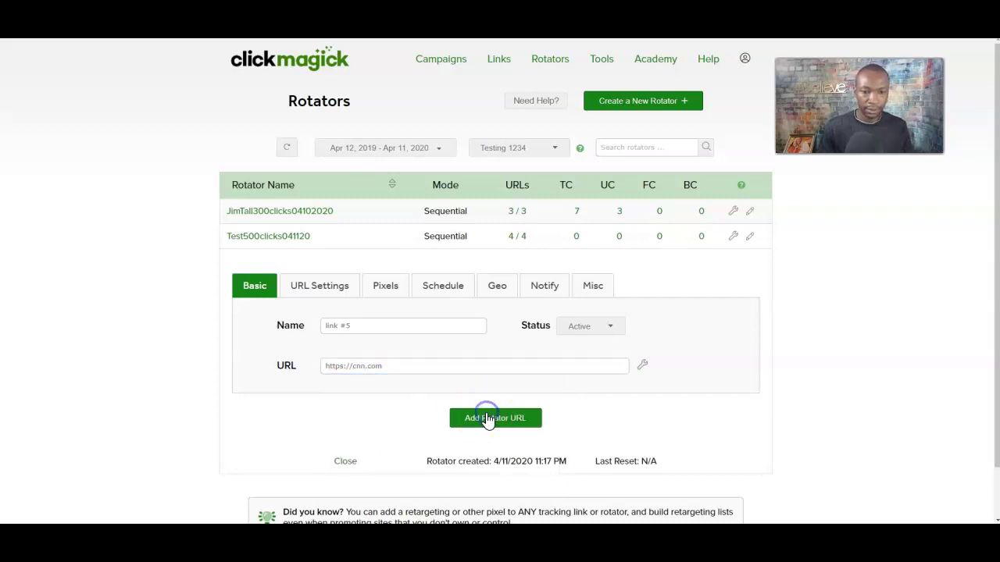
{"action": "left_click", "coordinate": [738, 236]}
{"action": "left_click", "coordinate": [640, 268]}
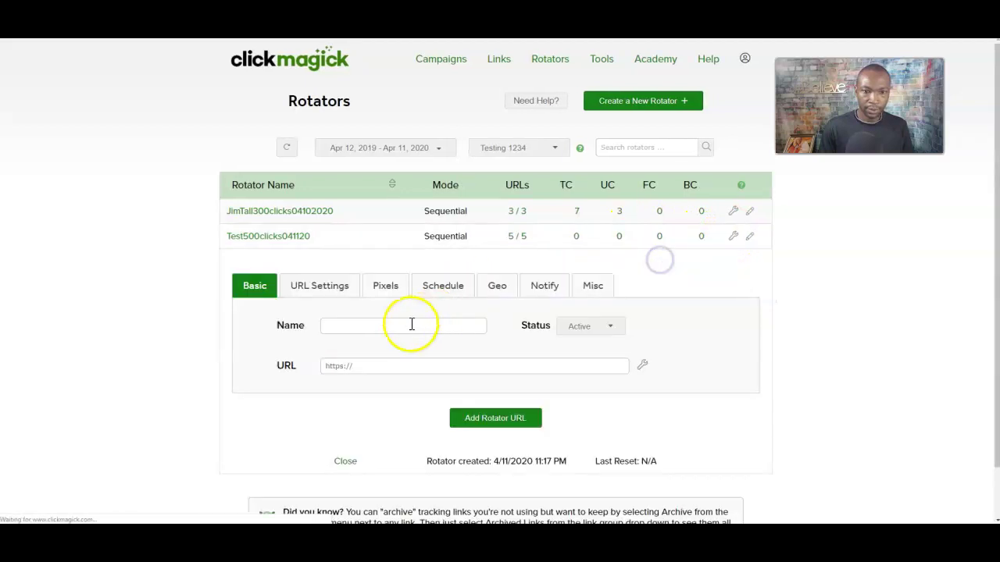
{"action": "left_click", "coordinate": [367, 366]}
{"action": "type", "text": "facebook.com"}
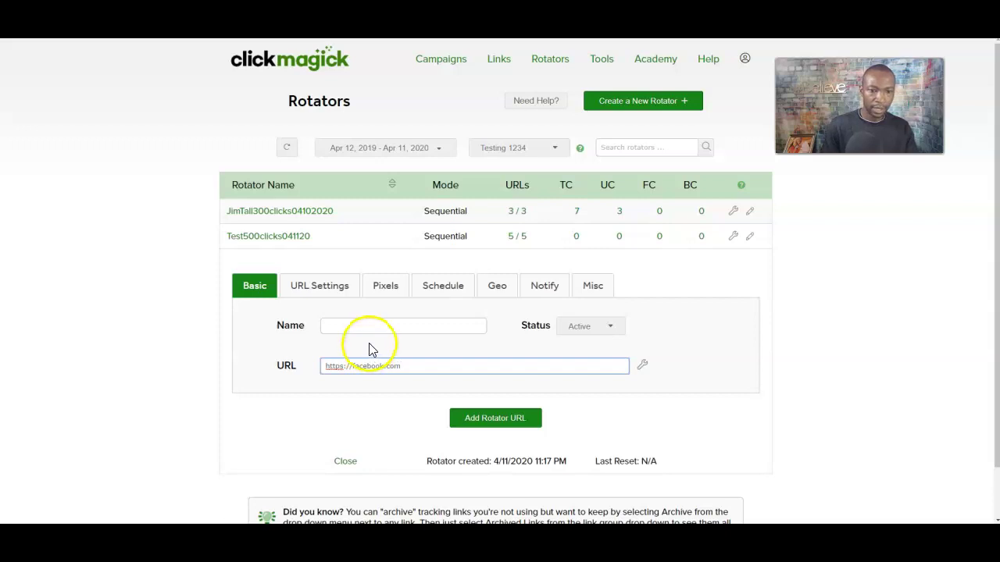
{"action": "left_click", "coordinate": [372, 328]}
{"action": "type", "text": "Link"}
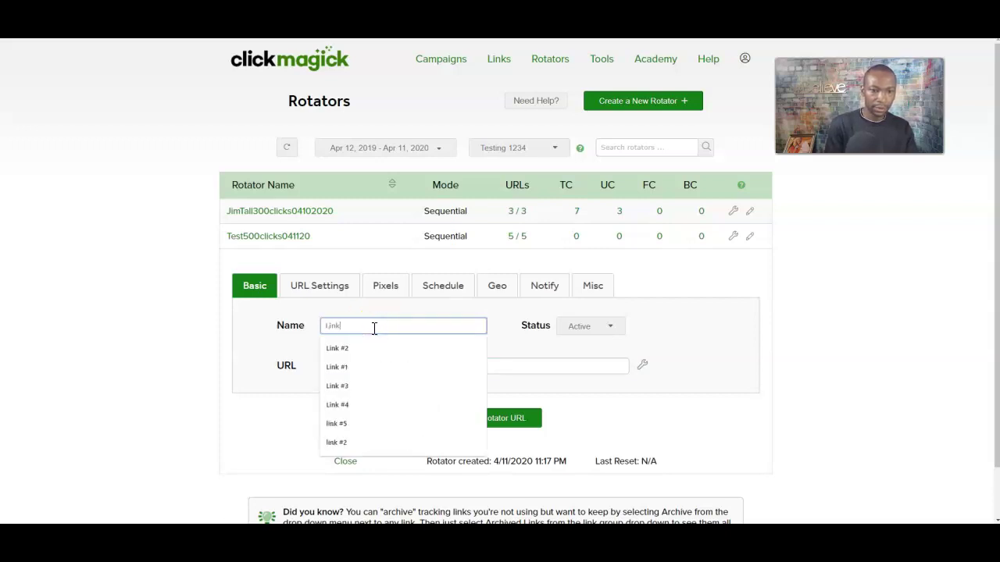
{"action": "type", "text": " #6"}
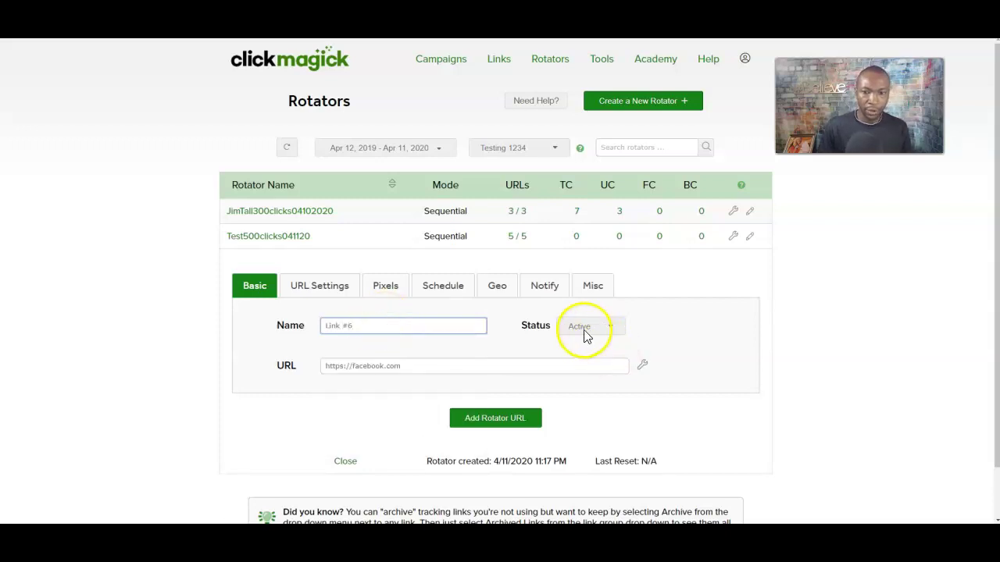
{"action": "left_click", "coordinate": [588, 326]}
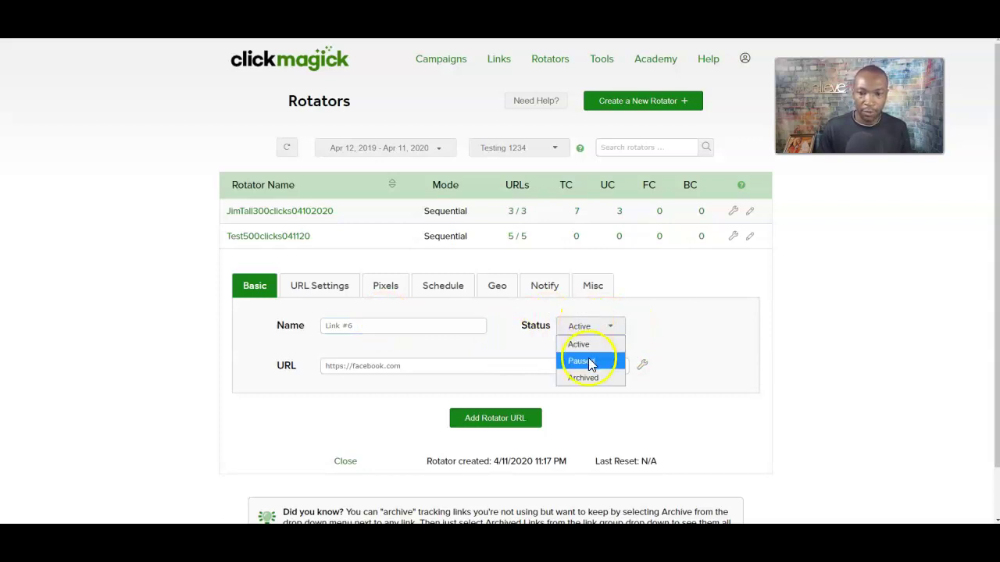
{"action": "left_click", "coordinate": [689, 323]}
{"action": "left_click", "coordinate": [492, 420]}
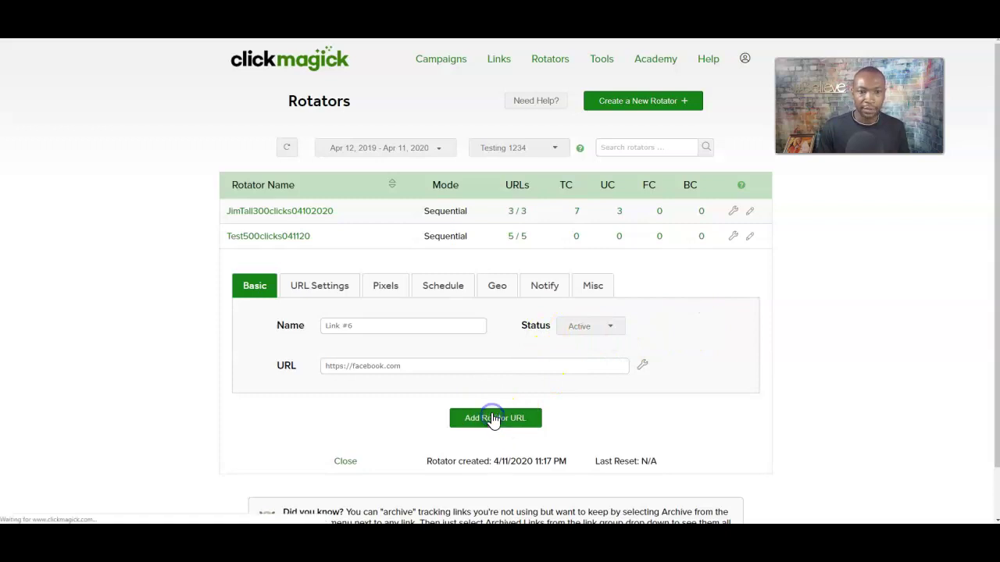
{"action": "left_click", "coordinate": [275, 239]}
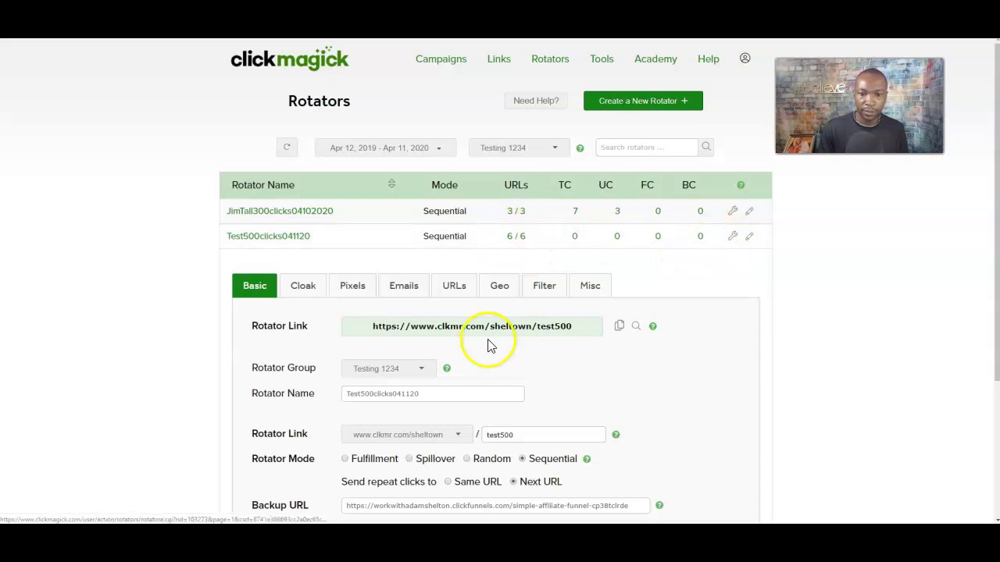
{"action": "scroll", "coordinate": [508, 340], "scroll_direction": "down", "scroll_amount": 1}
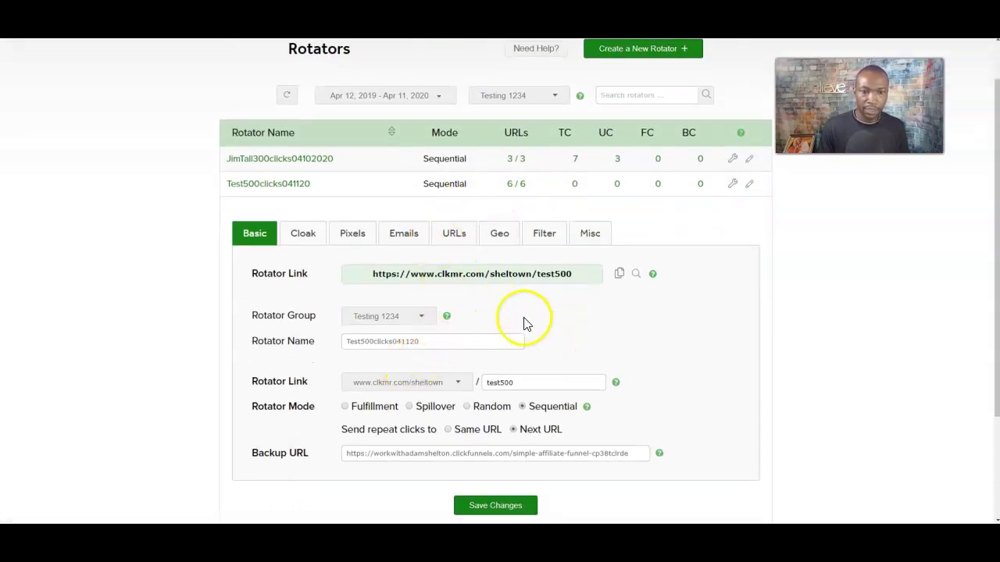
{"action": "left_click_drag", "start_coordinate": [370, 275], "coordinate": [561, 271]}
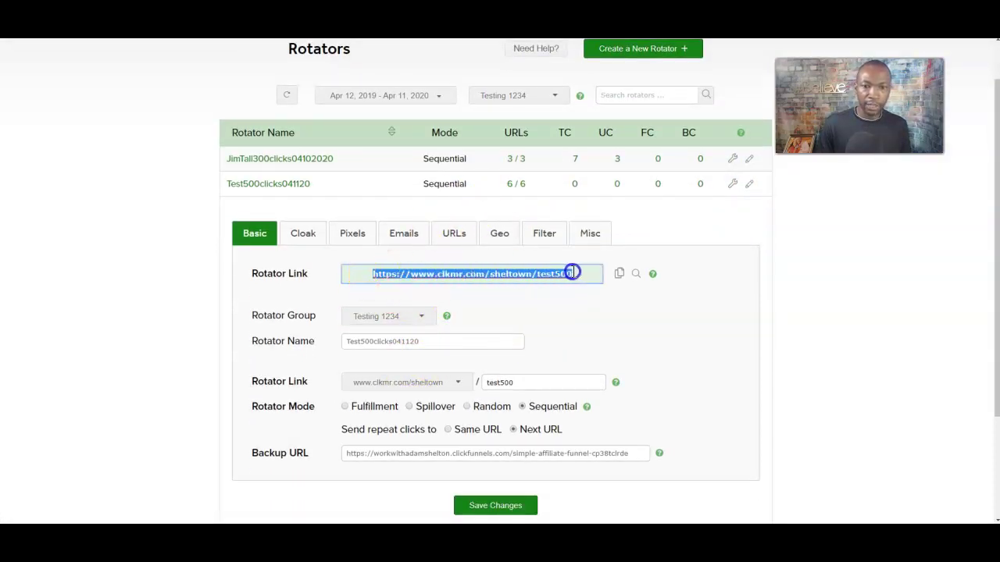
{"action": "left_click", "coordinate": [732, 185]}
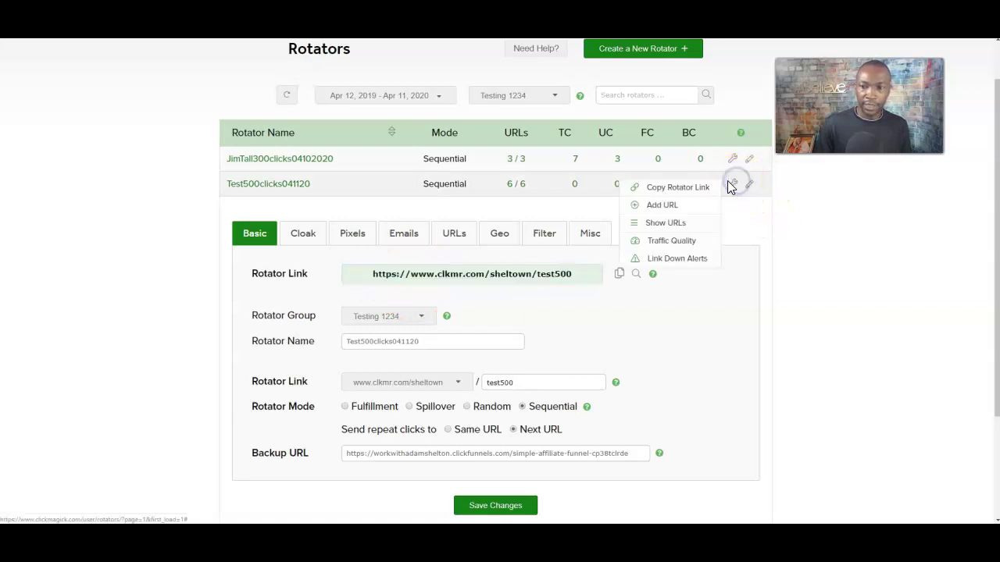
List the rotator's six URLs and try moving Link #2 above Link #1
{"action": "left_click", "coordinate": [669, 223]}
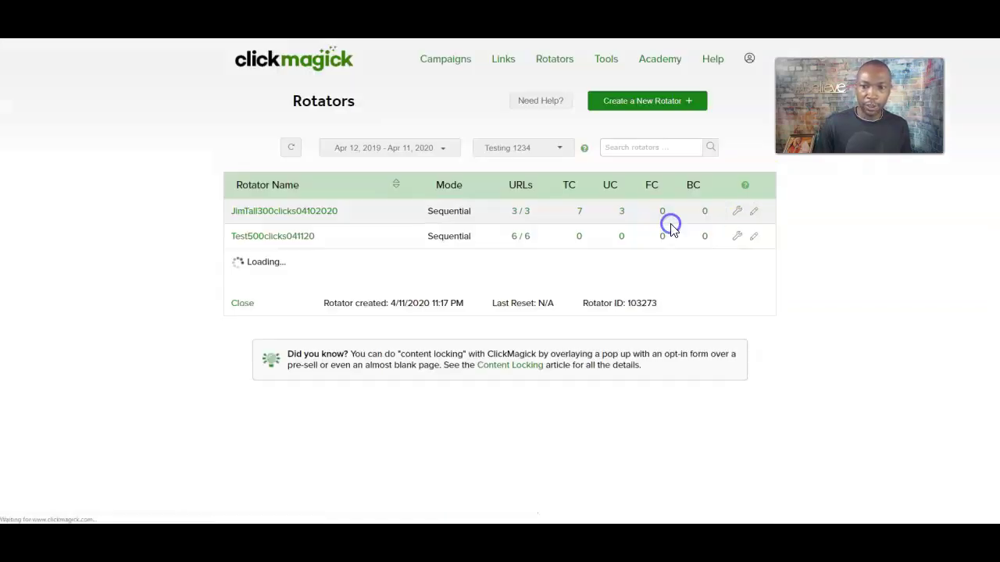
{"action": "scroll", "coordinate": [421, 295], "scroll_direction": "down", "scroll_amount": 2}
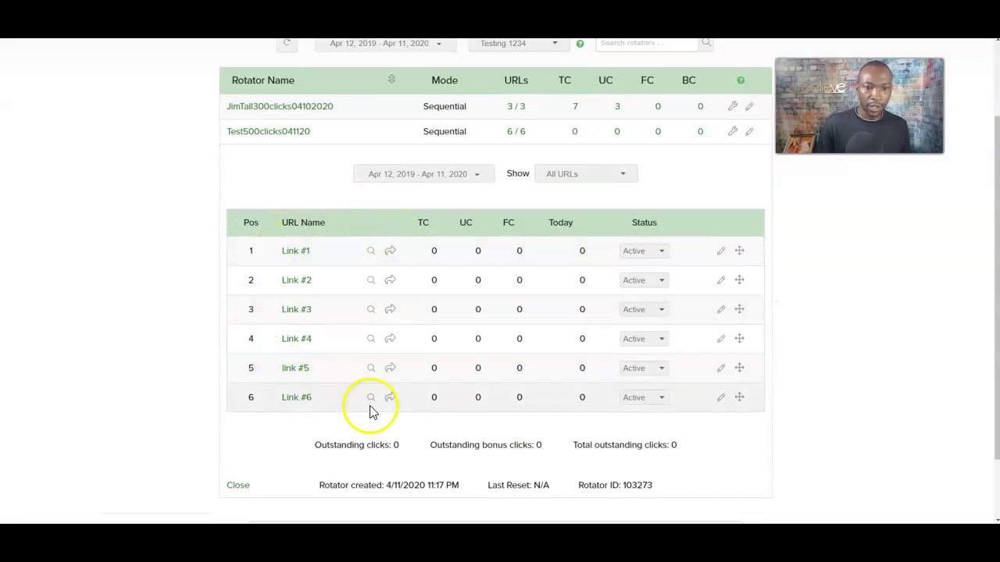
{"action": "left_click_drag", "start_coordinate": [491, 250], "coordinate": [492, 282]}
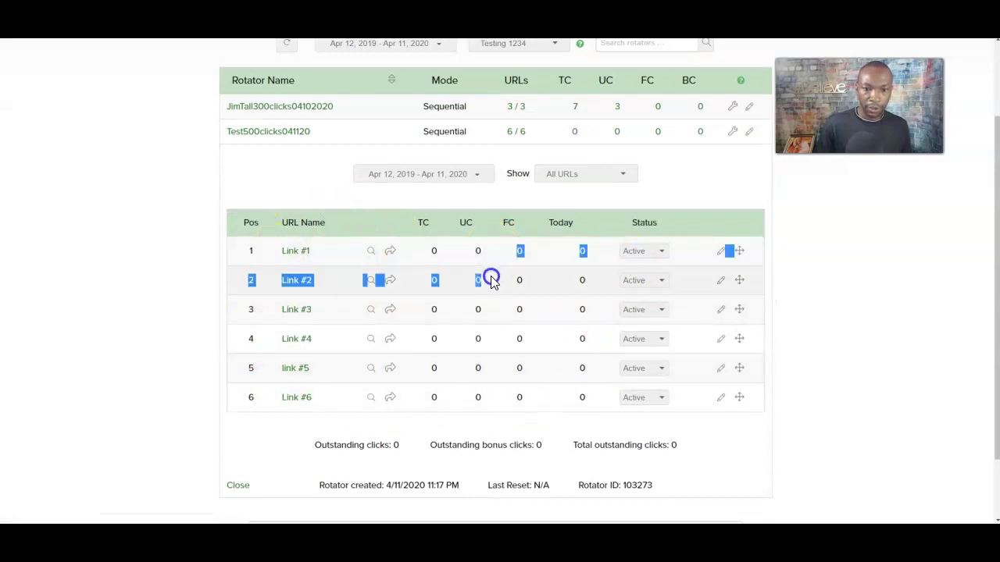
{"action": "left_click", "coordinate": [739, 250]}
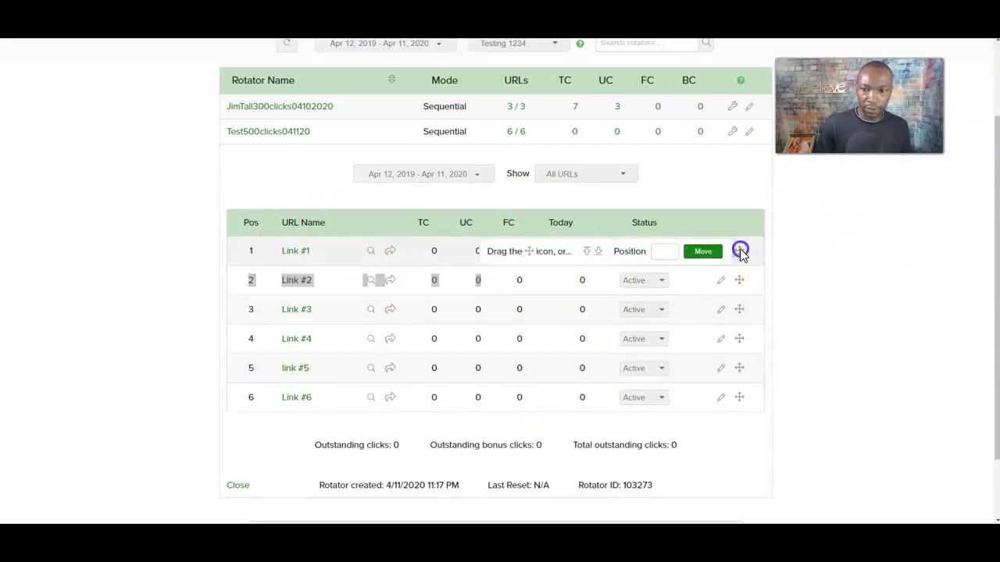
{"action": "left_click", "coordinate": [732, 208]}
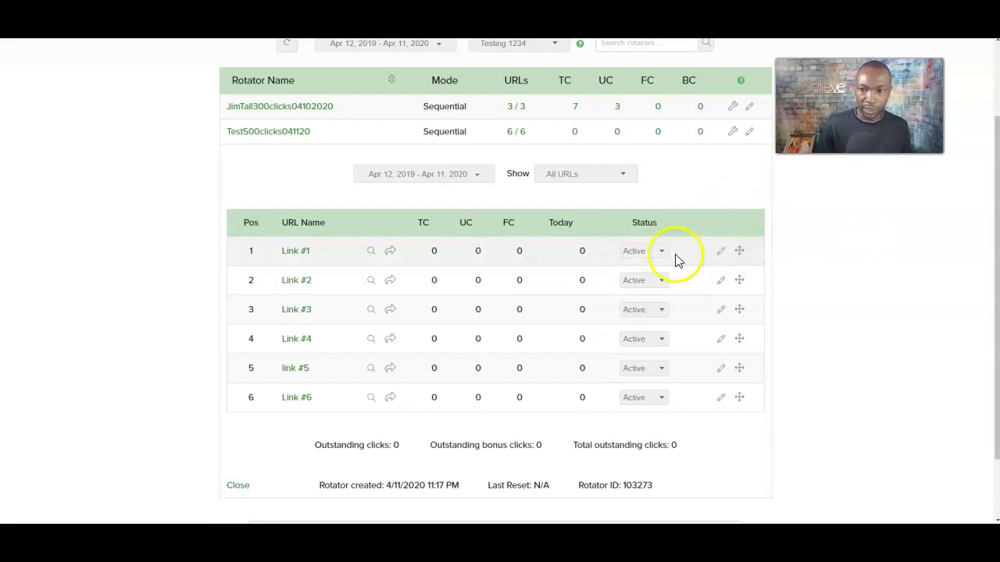
{"action": "left_click", "coordinate": [739, 251]}
{"action": "mouse_move", "coordinate": [739, 281]}
{"action": "left_mouse_down"}
{"action": "mouse_move", "coordinate": [741, 241]}
{"action": "mouse_move", "coordinate": [744, 291]}
{"action": "mouse_move", "coordinate": [748, 283]}
{"action": "left_mouse_up"}
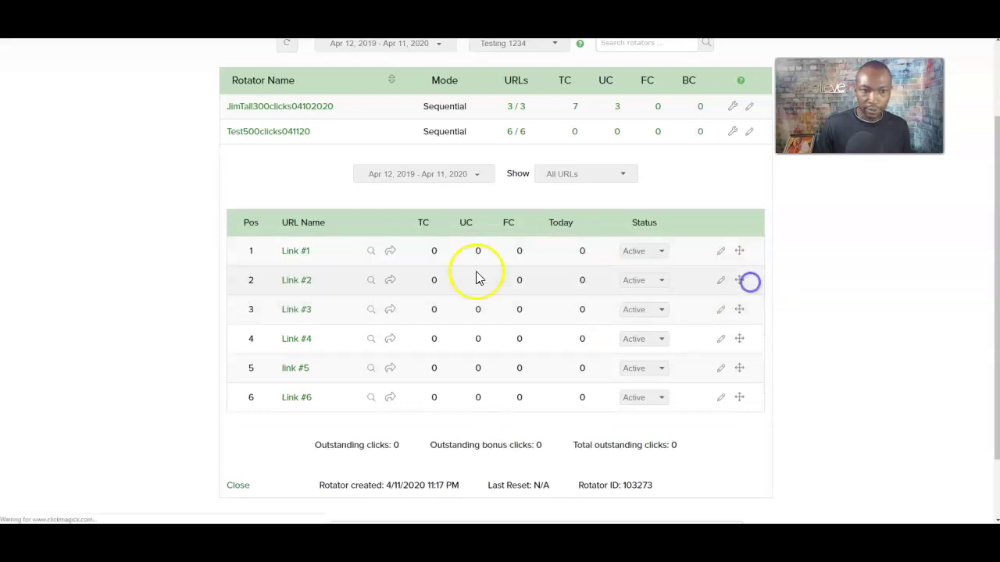
Open Link #1 for editing and select its current name
{"action": "left_click", "coordinate": [721, 250]}
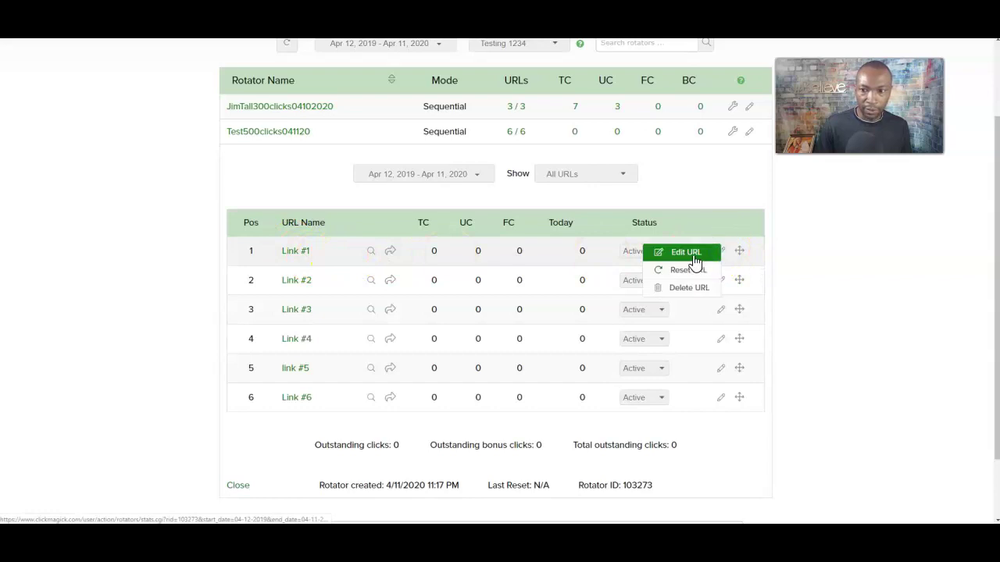
{"action": "left_click", "coordinate": [694, 258]}
{"action": "left_click_drag", "start_coordinate": [351, 338], "coordinate": [364, 342]}
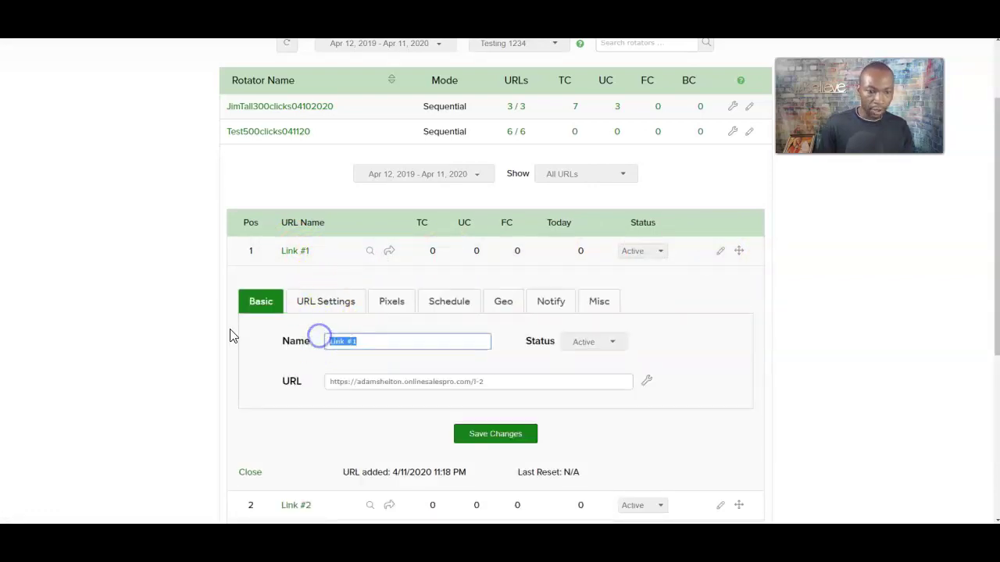
Rename Link #1 to 'Sales Offer #1', glance at its Schedule options, and save
{"action": "type", "text": "s"}
{"action": "type", "text": "Sal"}
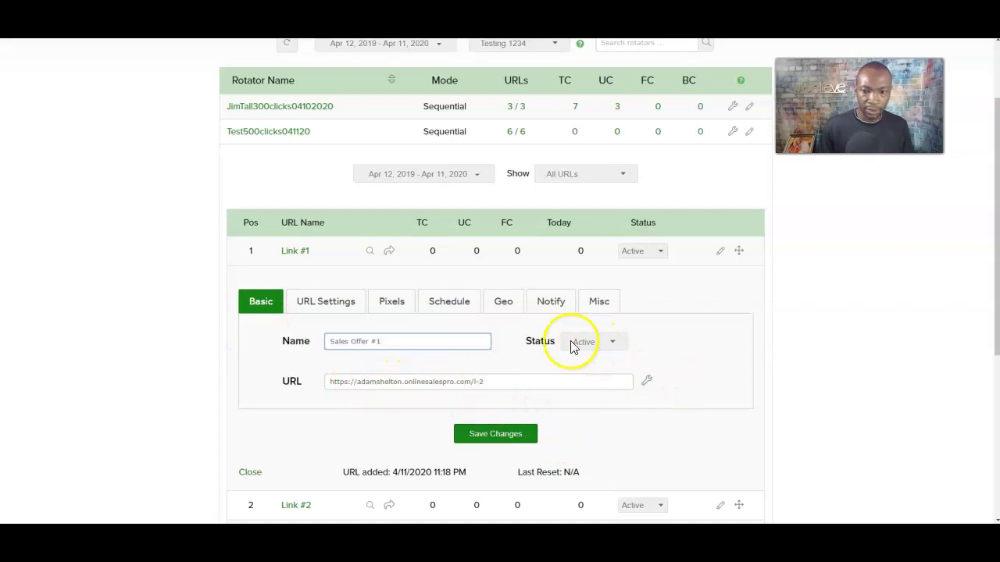
{"action": "left_click", "coordinate": [462, 305]}
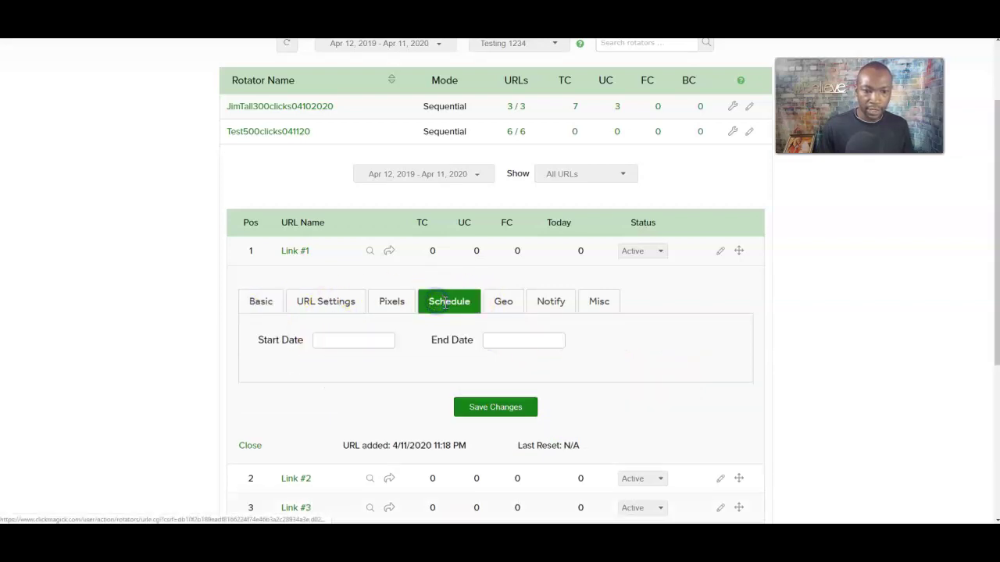
{"action": "left_click", "coordinate": [263, 304]}
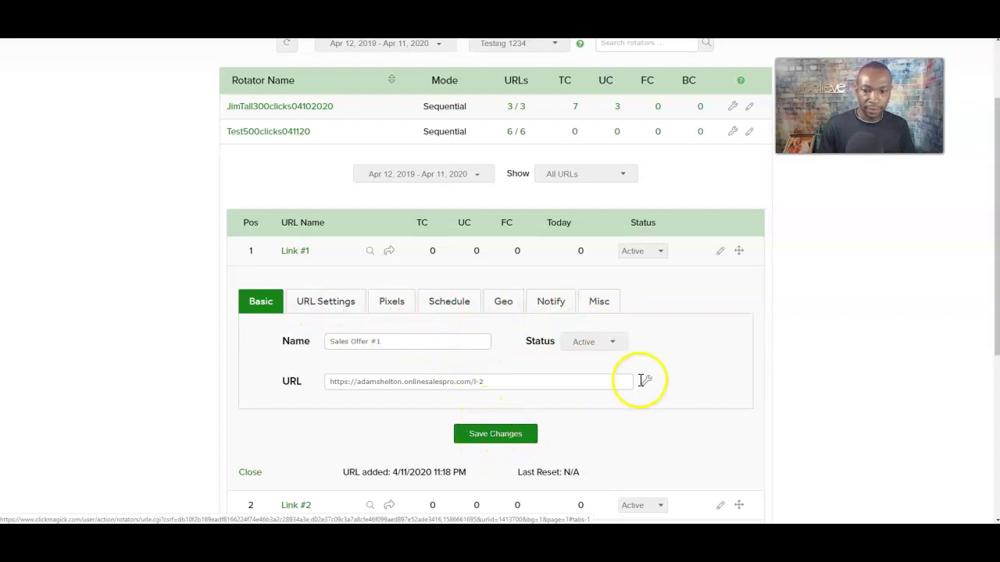
{"action": "left_click", "coordinate": [500, 436]}
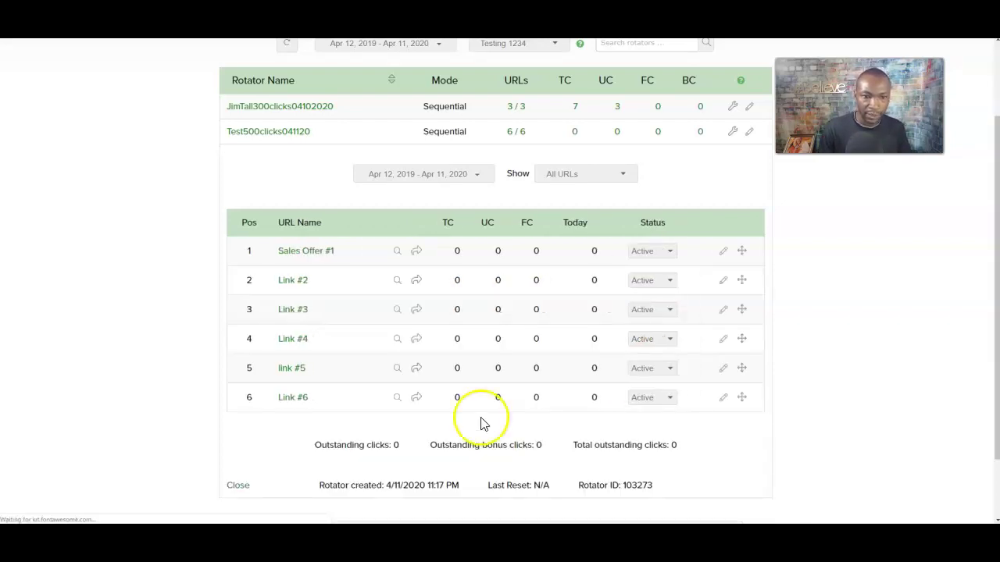
Check Link #2's status choices, leave it Active, and bring up the rotator's actions
{"action": "left_click", "coordinate": [664, 280]}
{"action": "left_click", "coordinate": [670, 280]}
{"action": "left_click", "coordinate": [669, 279]}
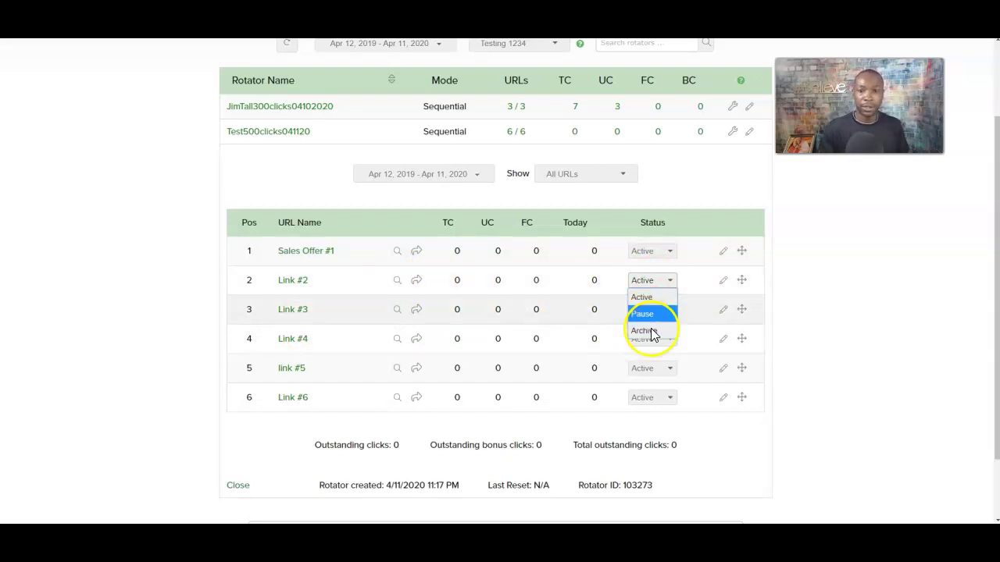
{"action": "left_click", "coordinate": [914, 298]}
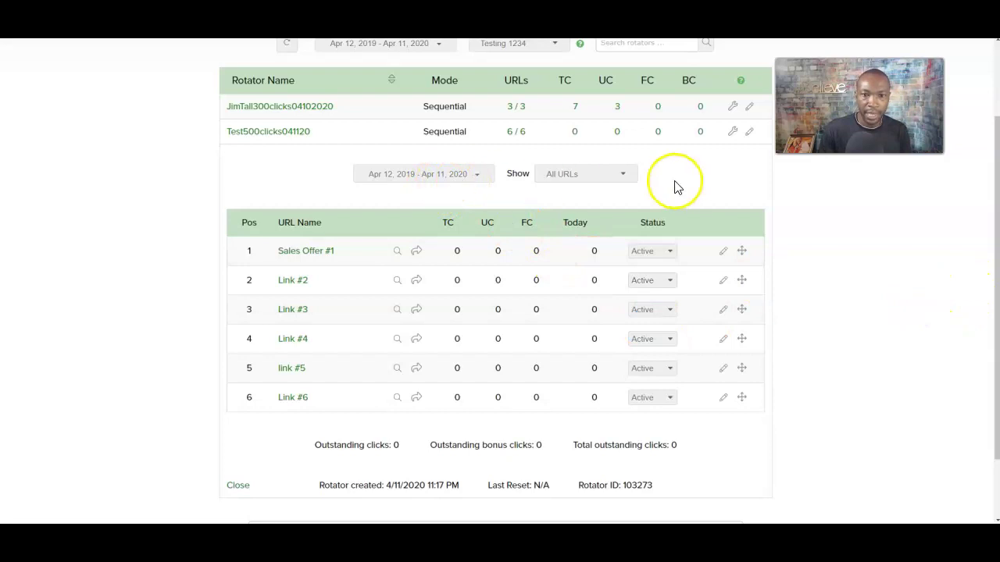
{"action": "left_click", "coordinate": [733, 131]}
Save the Test500clicks041120 rotator settings, reopen them, and select the rotator link
{"action": "left_click", "coordinate": [820, 234]}
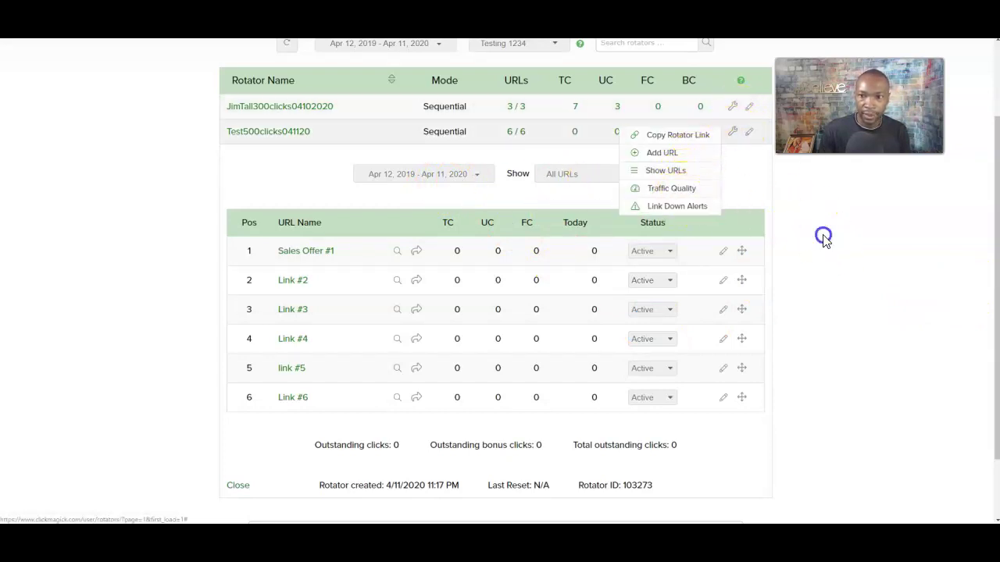
{"action": "left_click", "coordinate": [285, 134]}
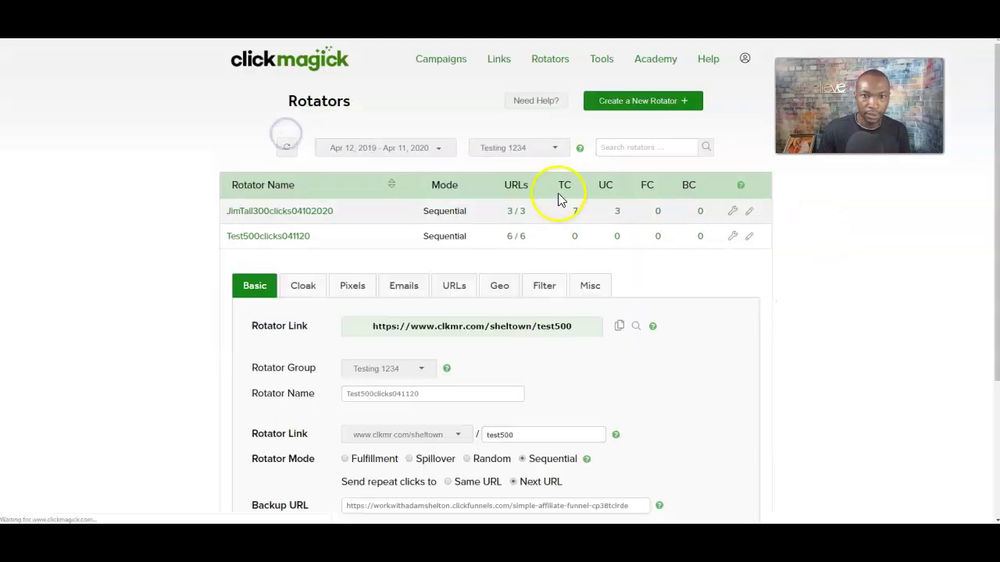
{"action": "scroll", "coordinate": [492, 367], "scroll_direction": "down", "scroll_amount": 3}
{"action": "left_click", "coordinate": [505, 378]}
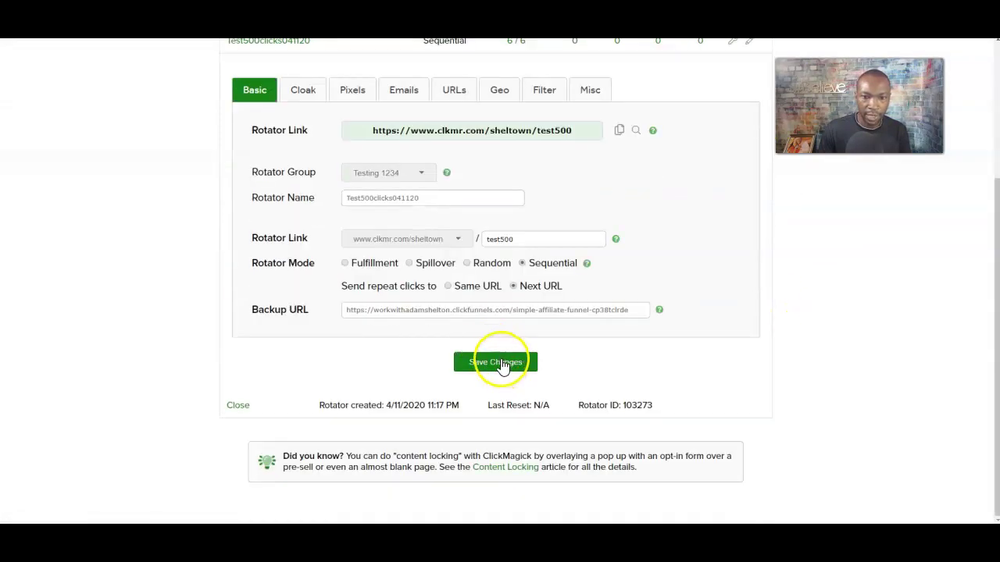
{"action": "left_click", "coordinate": [295, 238]}
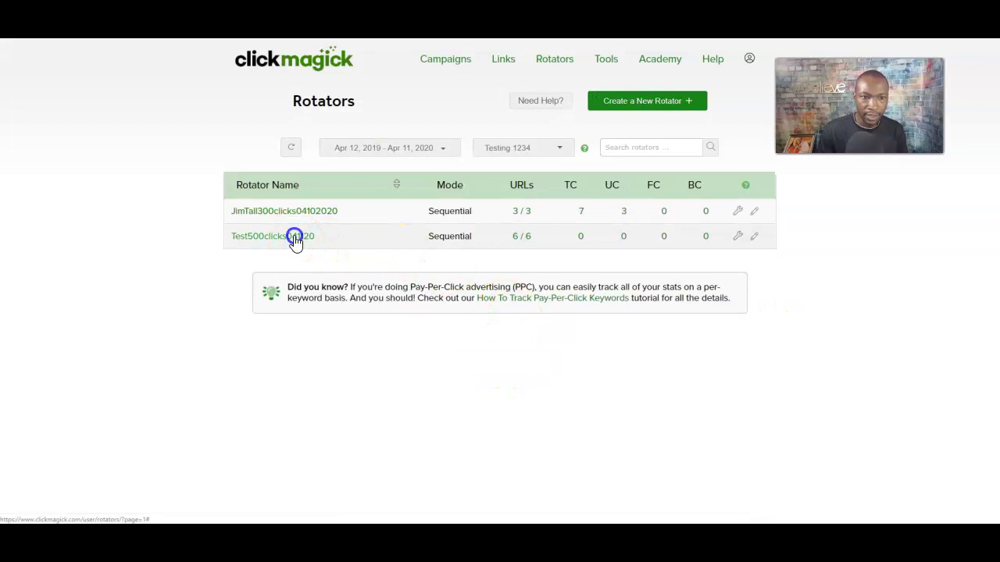
{"action": "left_click_drag", "start_coordinate": [371, 326], "coordinate": [582, 336]}
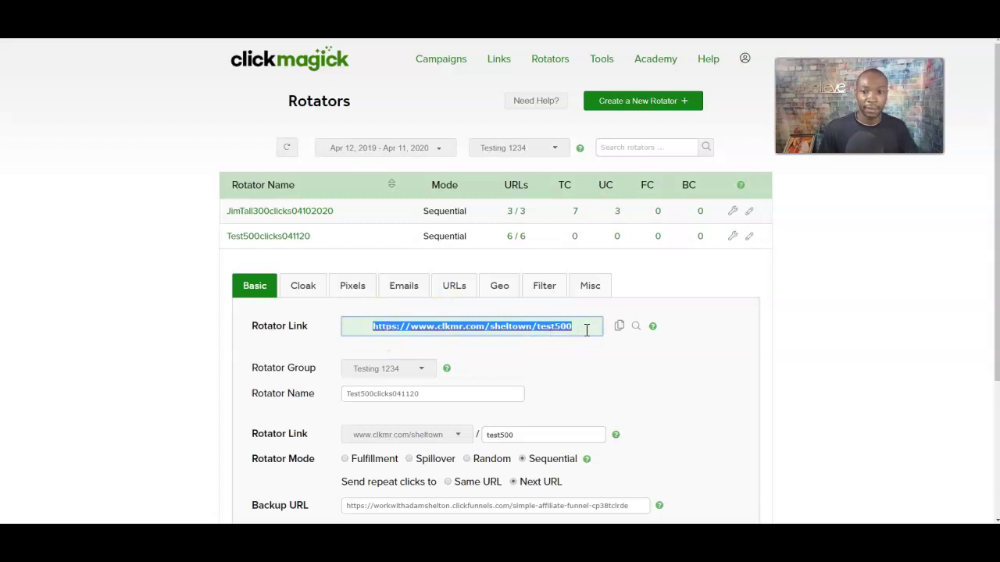
Preview the rotator link three times, closing each preview to compare landing pages
{"action": "left_click", "coordinate": [636, 328]}
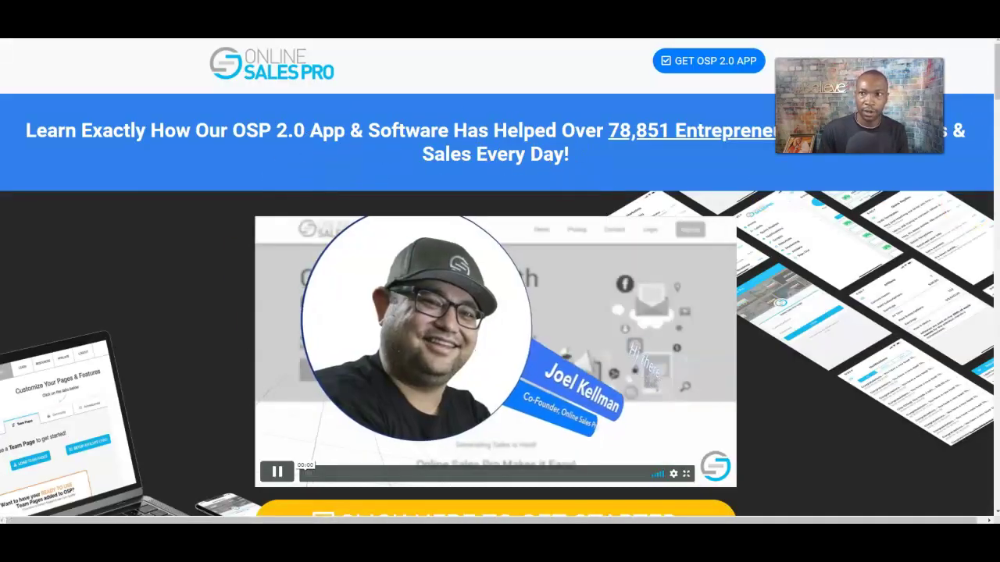
{"action": "key", "text": "ctrl+w"}
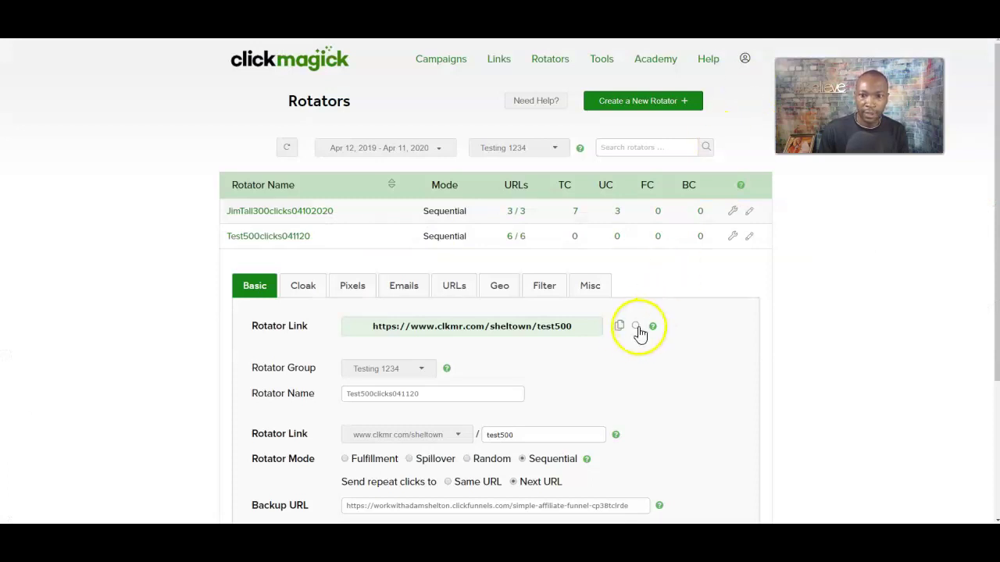
{"action": "left_click", "coordinate": [637, 329]}
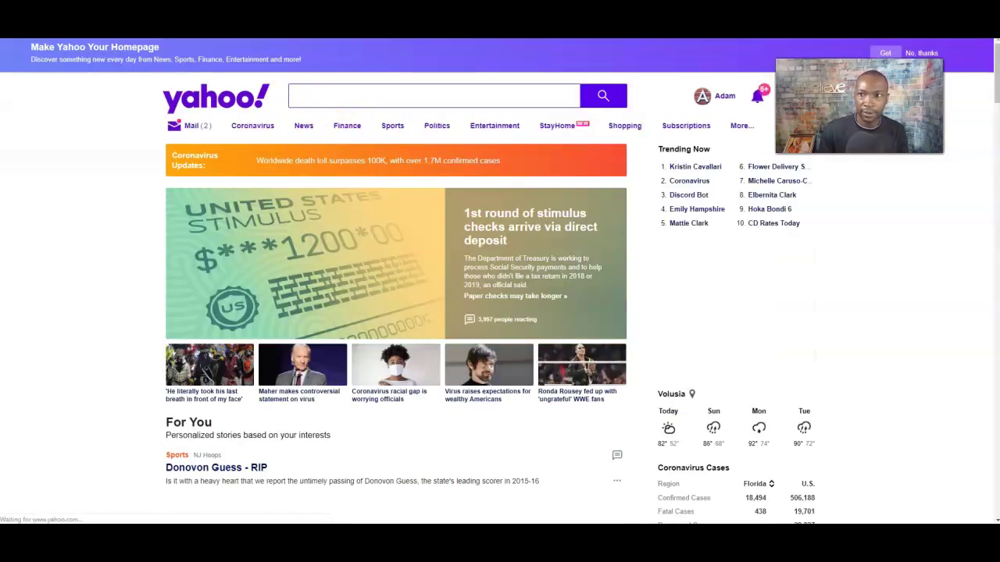
{"action": "key", "text": "ctrl+w"}
{"action": "left_click", "coordinate": [637, 329]}
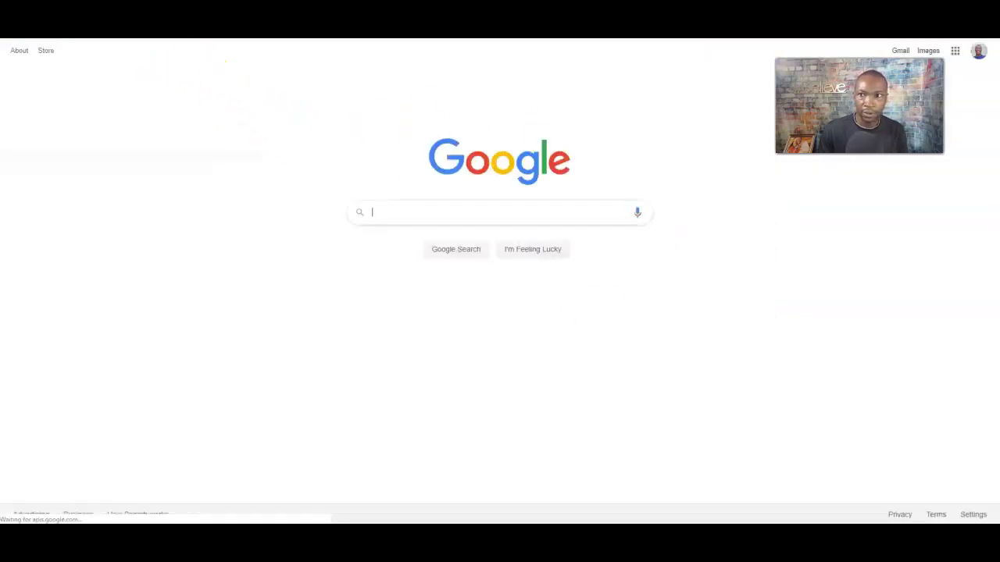
{"action": "key", "text": "ctrl+w"}
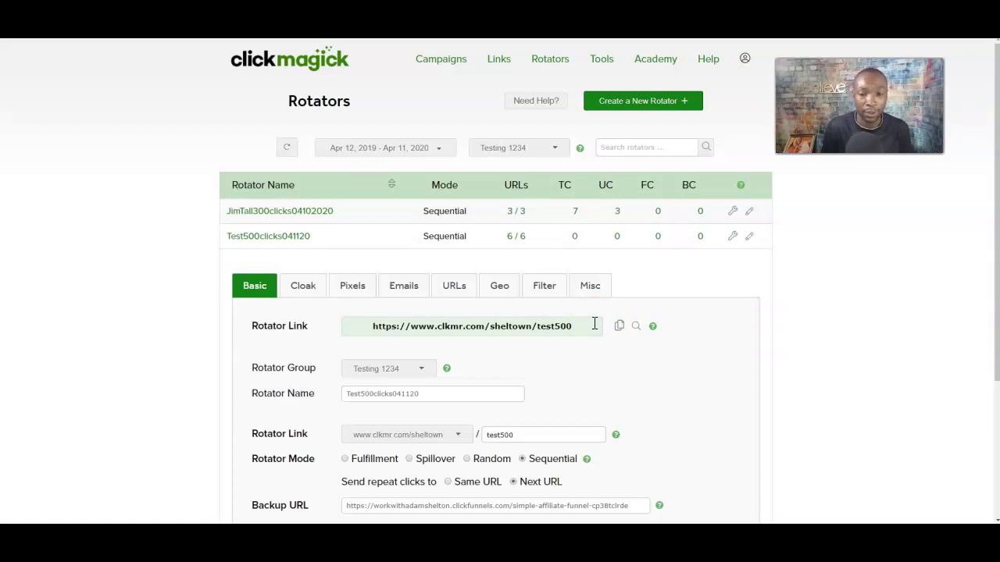
Preview the rotator link three more times, bringing clicks to 6 total and 6 unique
{"action": "left_click", "coordinate": [636, 328]}
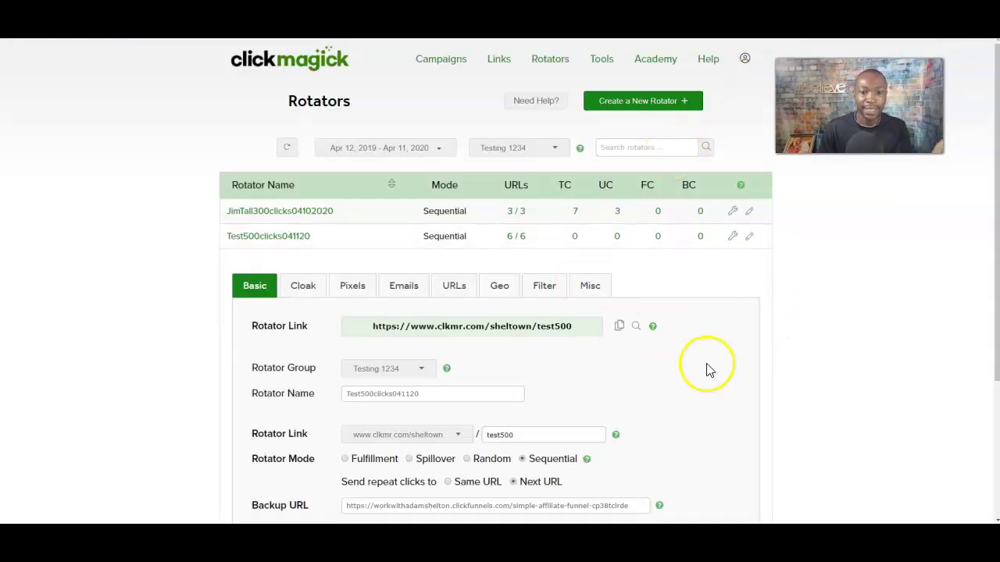
{"action": "left_click", "coordinate": [636, 328]}
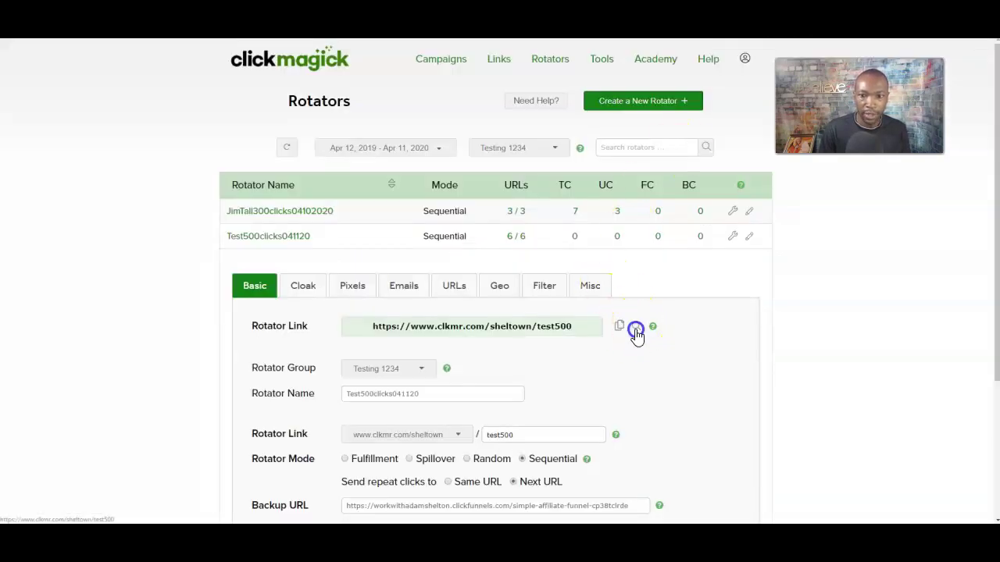
{"action": "left_click", "coordinate": [636, 330]}
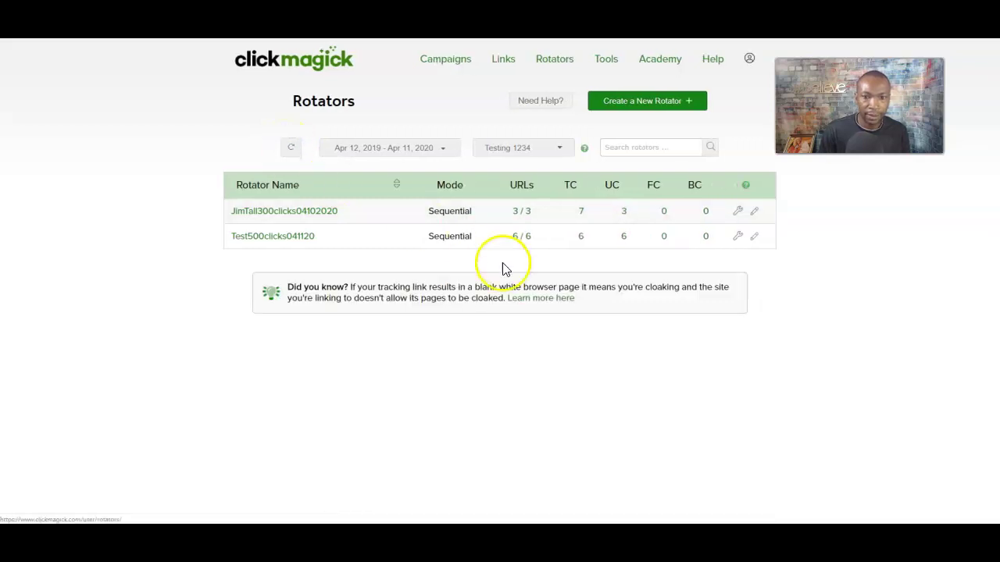
{"action": "left_click", "coordinate": [737, 236]}
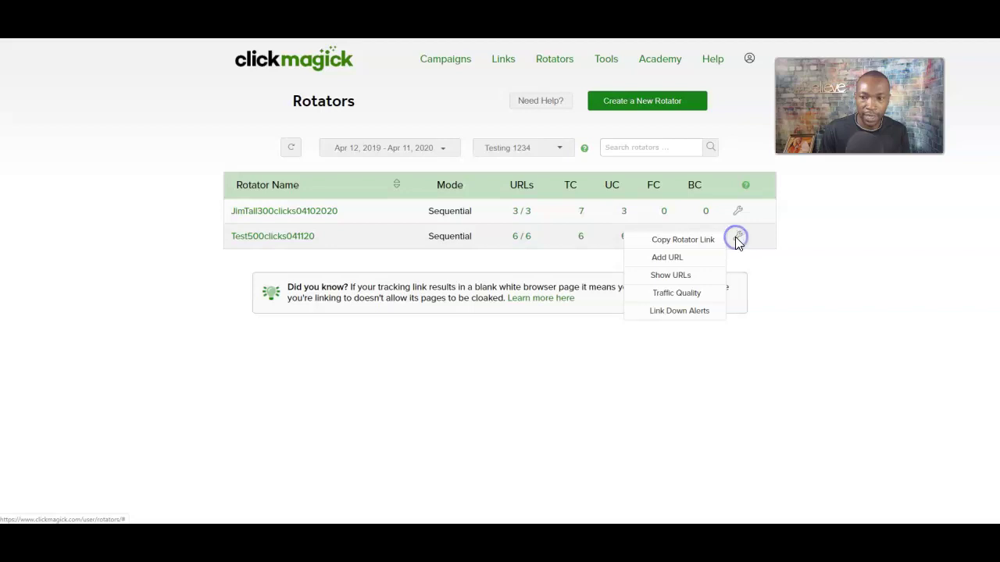
Show the rotator's URLs, confirm one click on each, and reopen the rotator settings
{"action": "left_click", "coordinate": [686, 278]}
{"action": "scroll", "coordinate": [484, 312], "scroll_direction": "down", "scroll_amount": 1}
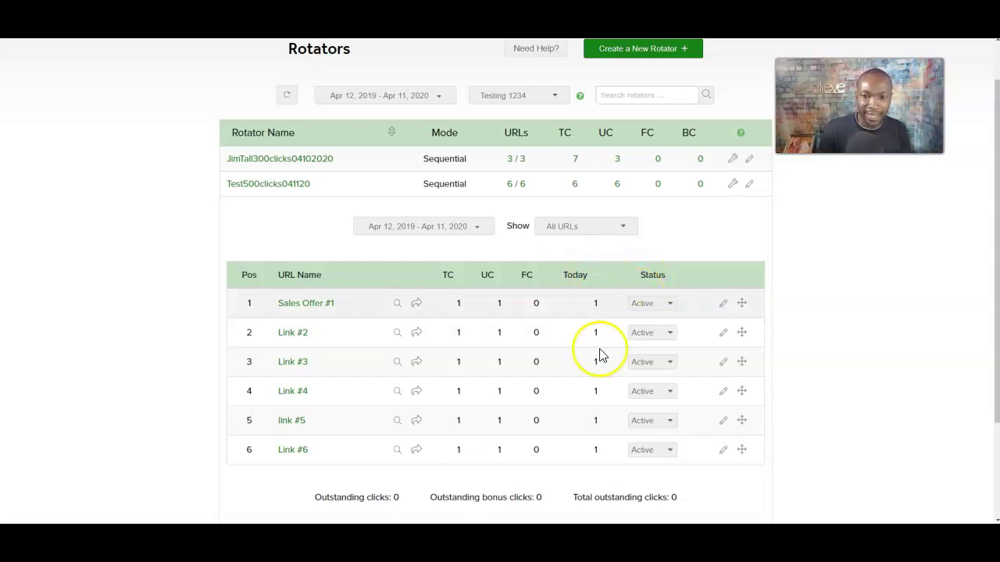
{"action": "left_click", "coordinate": [284, 185]}
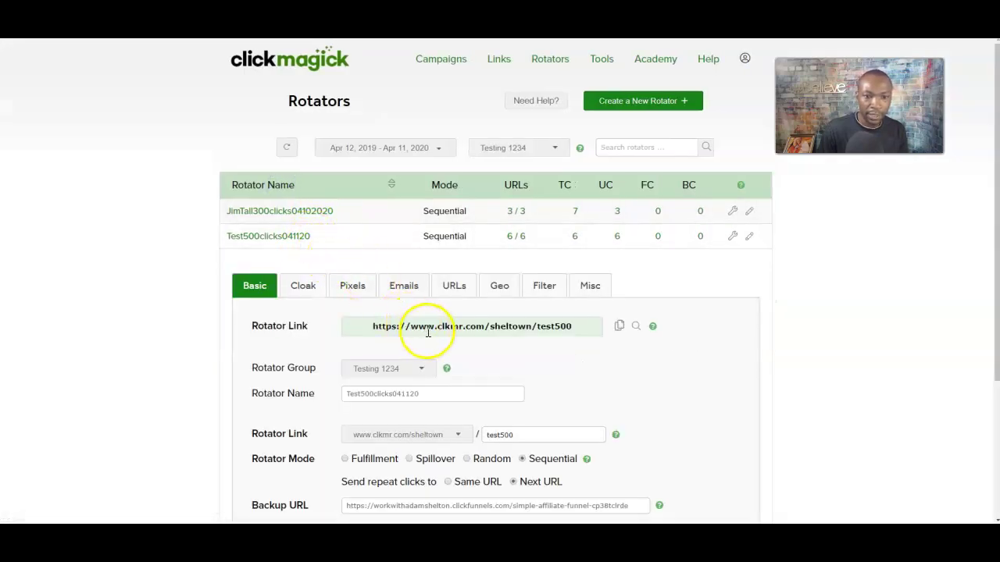
{"action": "left_click", "coordinate": [428, 331]}
{"action": "right_click", "coordinate": [428, 325]}
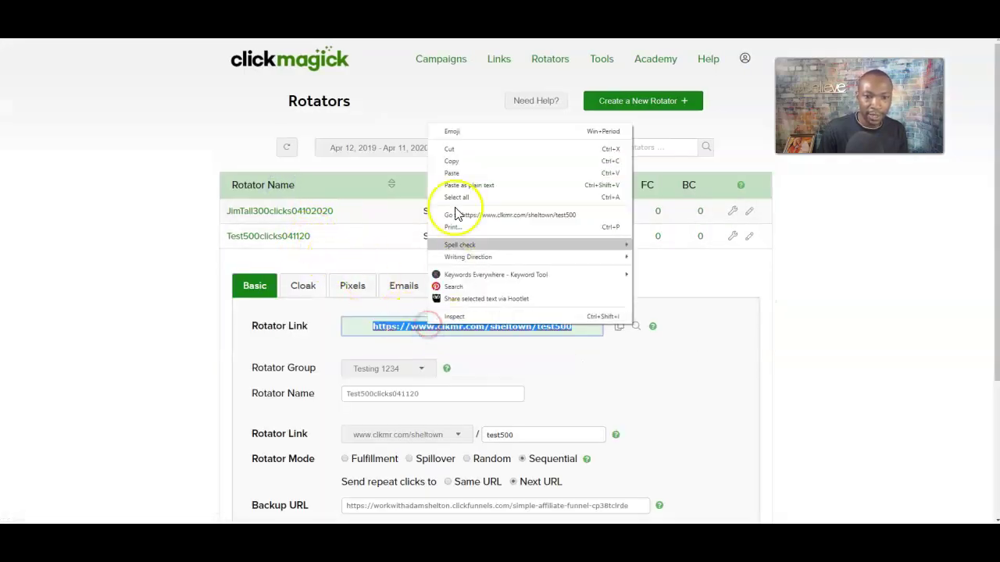
{"action": "left_click", "coordinate": [455, 162]}
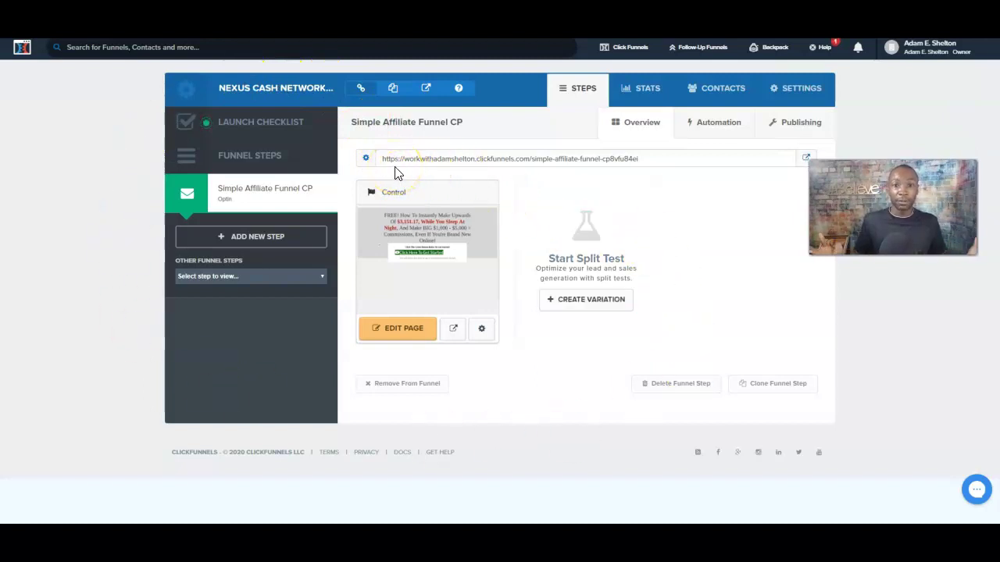
Open the Control variation of the Simple Affiliate Funnel CP opt-in page in the editor
{"action": "left_click", "coordinate": [398, 329]}
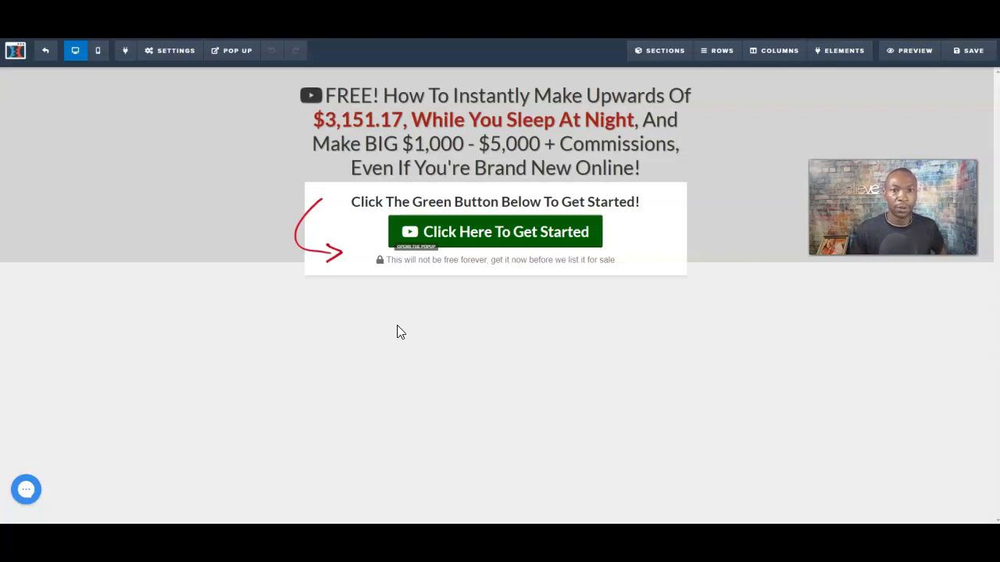
Replace the opt-in page's On Submit Go To URL with the pasted rotator link
{"action": "left_click", "coordinate": [160, 59]}
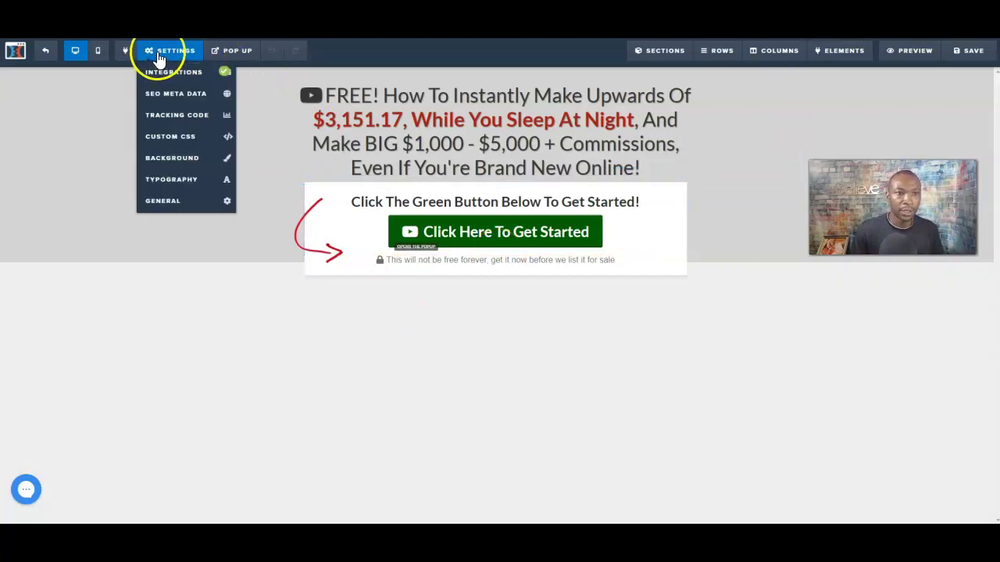
{"action": "left_click", "coordinate": [178, 203]}
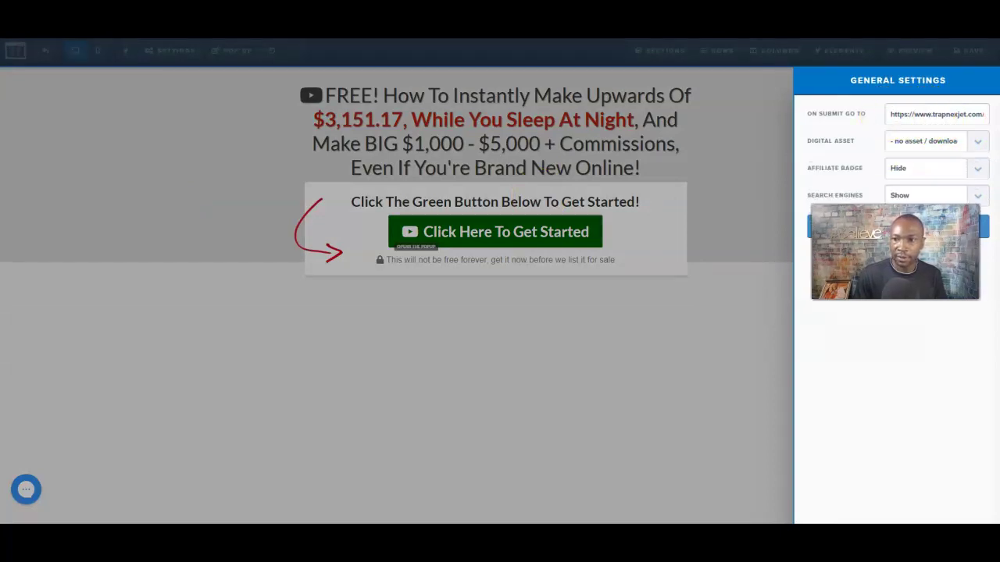
{"action": "left_click", "coordinate": [931, 116]}
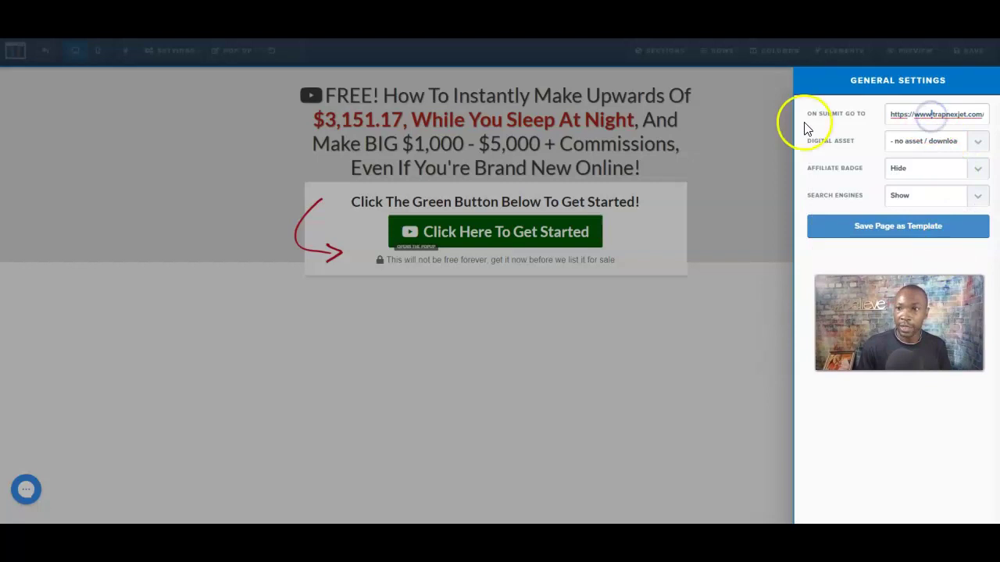
{"action": "triple_click", "coordinate": [907, 114]}
{"action": "key", "text": "BackSpace"}
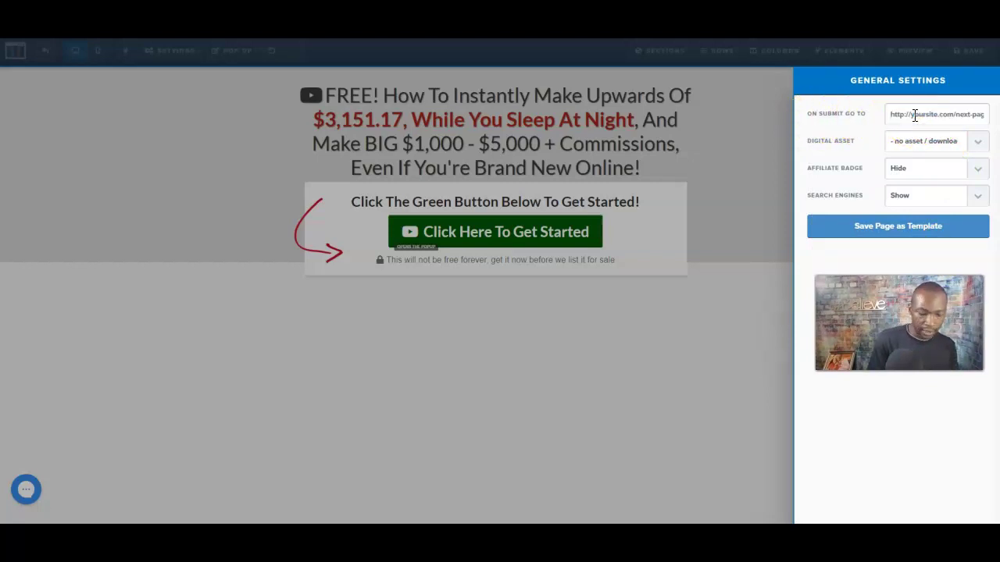
{"action": "key", "text": "ctrl+v"}
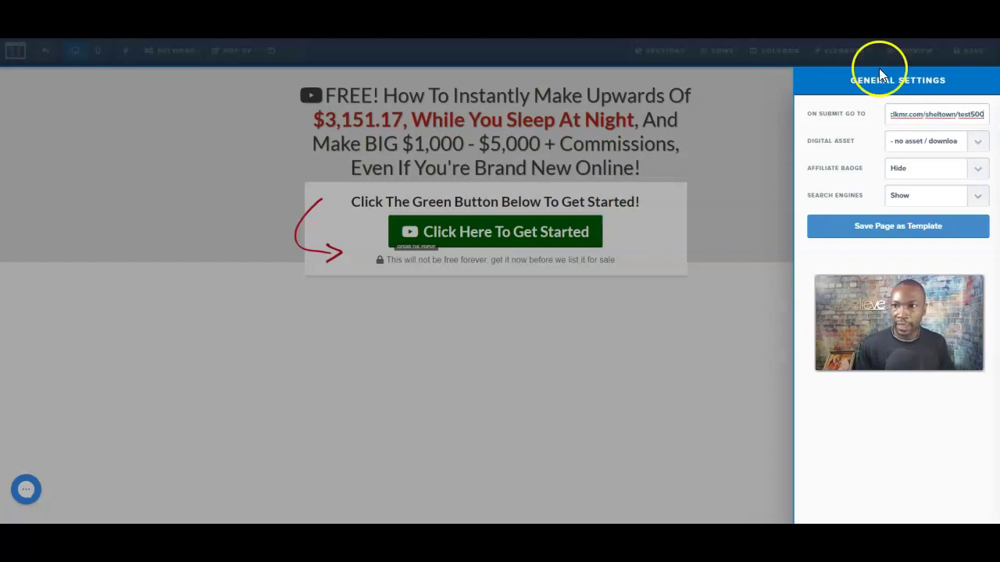
Verify the link against ClickMagick, dismiss the template dialog, and close General Settings
{"action": "key", "text": "ctrl+Tab"}
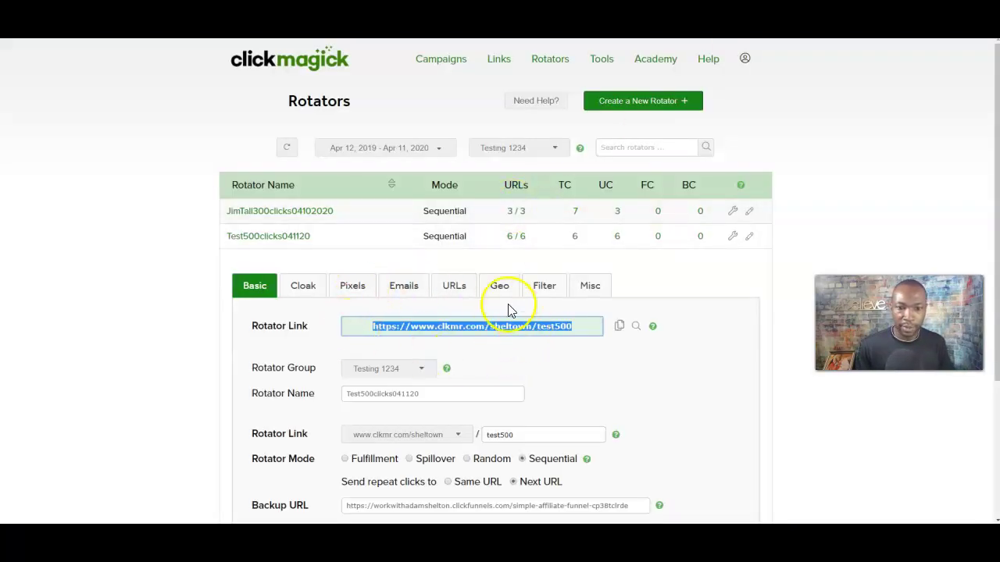
{"action": "key", "text": "ctrl+shift+Tab"}
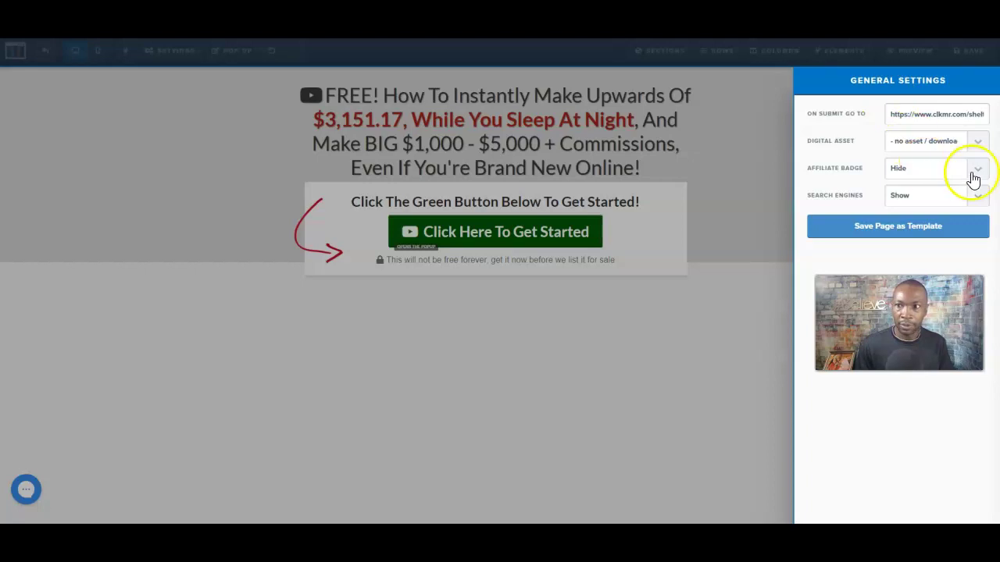
{"action": "left_click", "coordinate": [889, 230]}
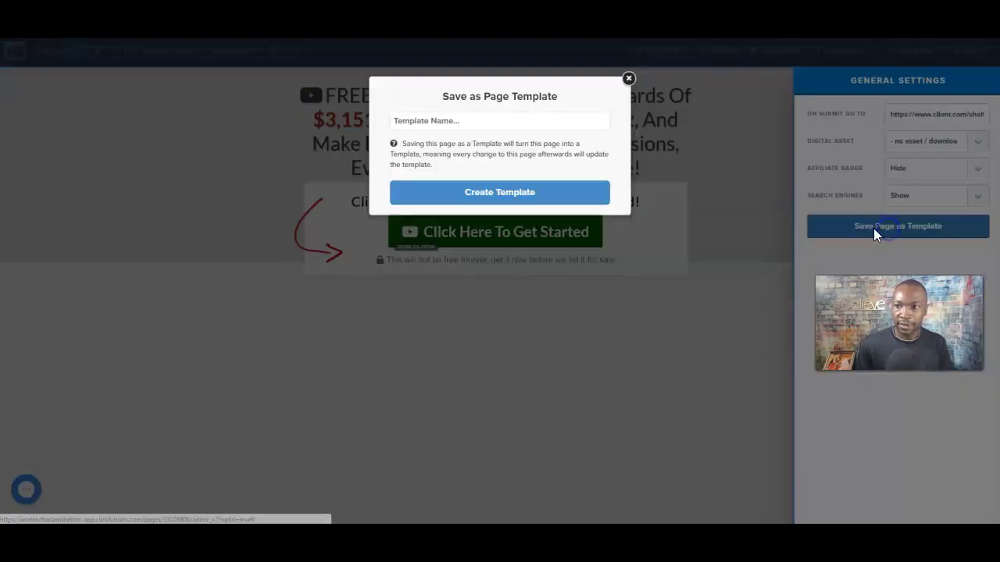
{"action": "left_click", "coordinate": [629, 78]}
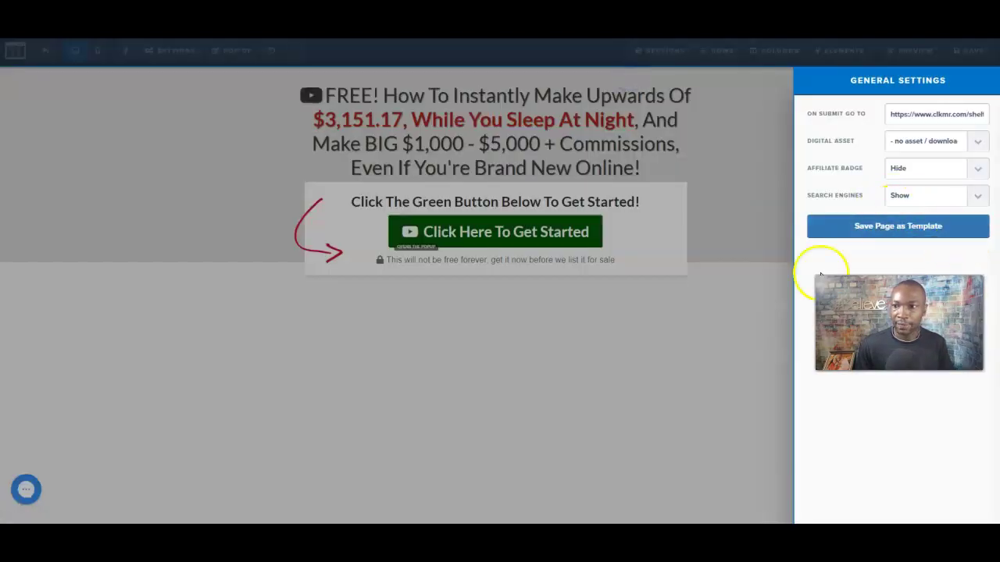
{"action": "left_click", "coordinate": [712, 340]}
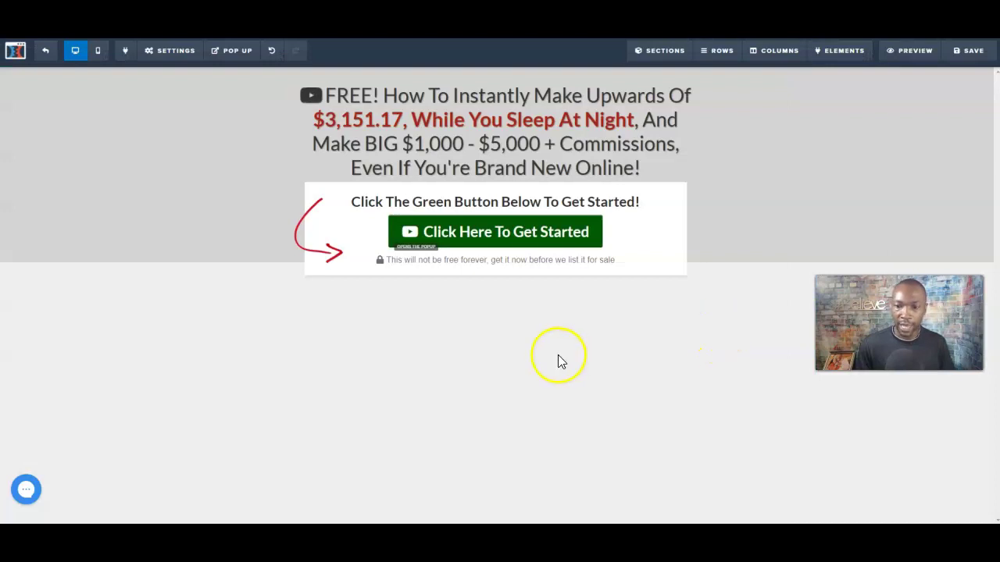
Save the opt-in page, preview it, and submit a test email through the opt-in popup
{"action": "left_click", "coordinate": [967, 53]}
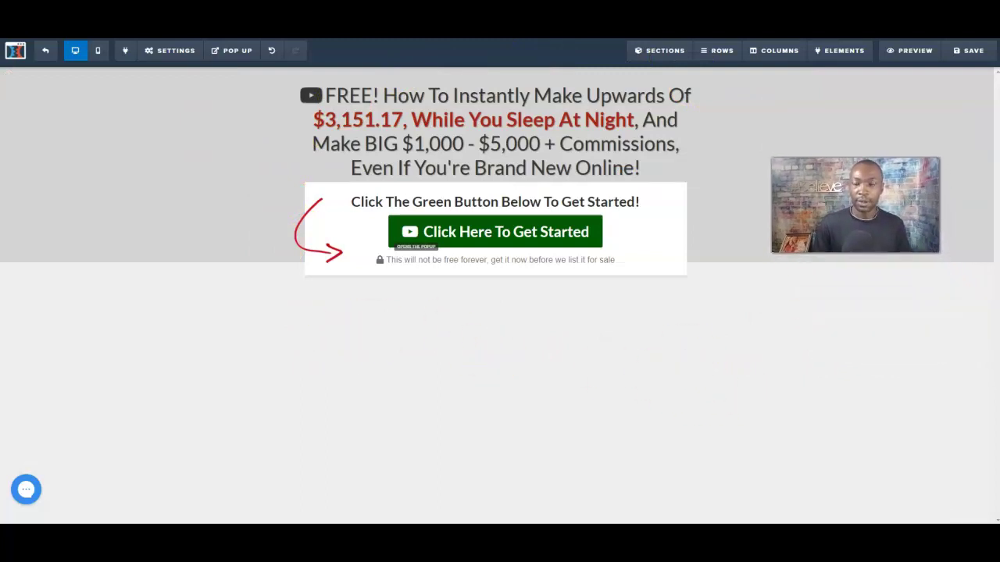
{"action": "left_click", "coordinate": [902, 55]}
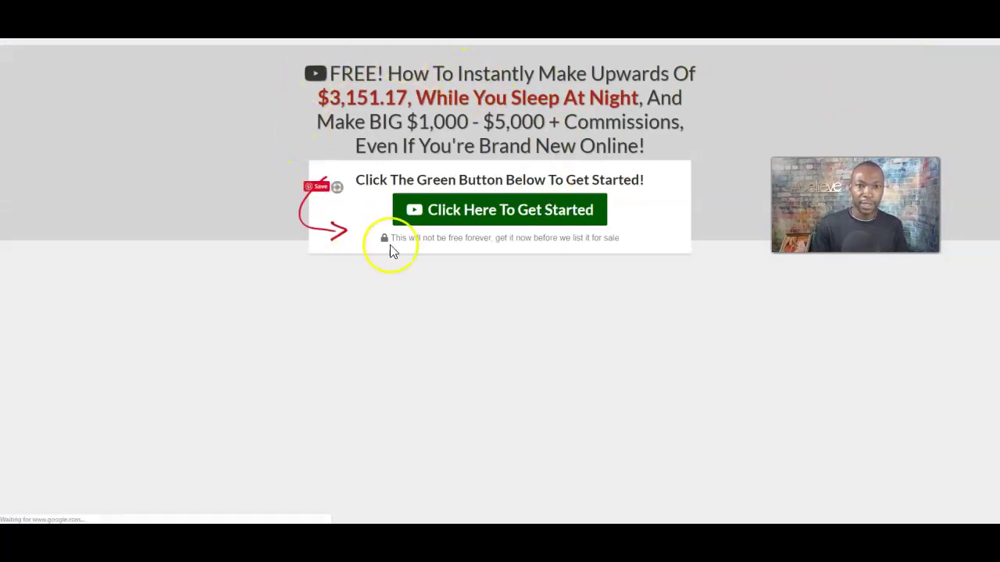
{"action": "left_click", "coordinate": [467, 212]}
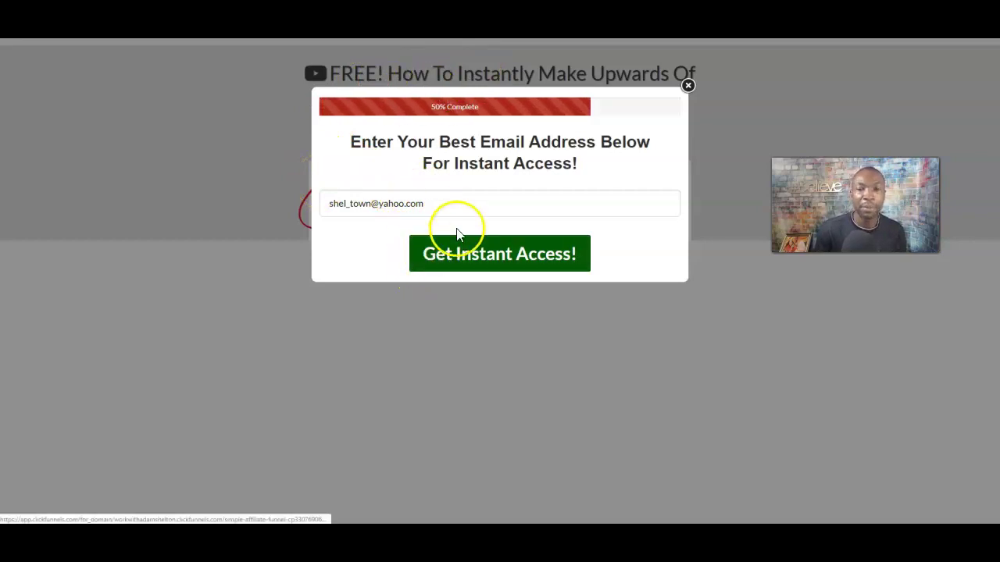
{"action": "left_click", "coordinate": [468, 259]}
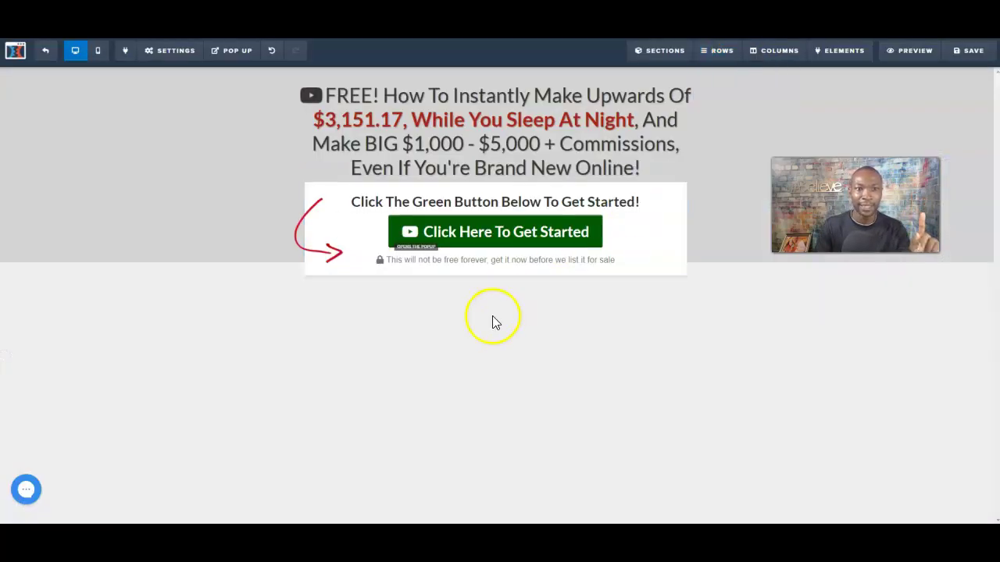
Repeat the preview test, resubmitting the opt-in form to check the rotator redirect
{"action": "mouse_move", "coordinate": [234, 55]}
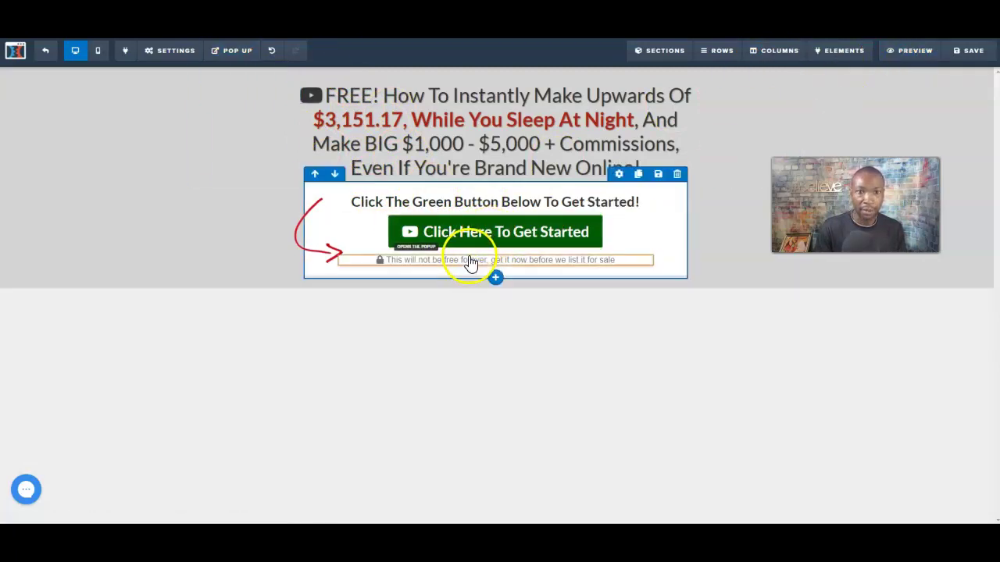
{"action": "left_click", "coordinate": [909, 50]}
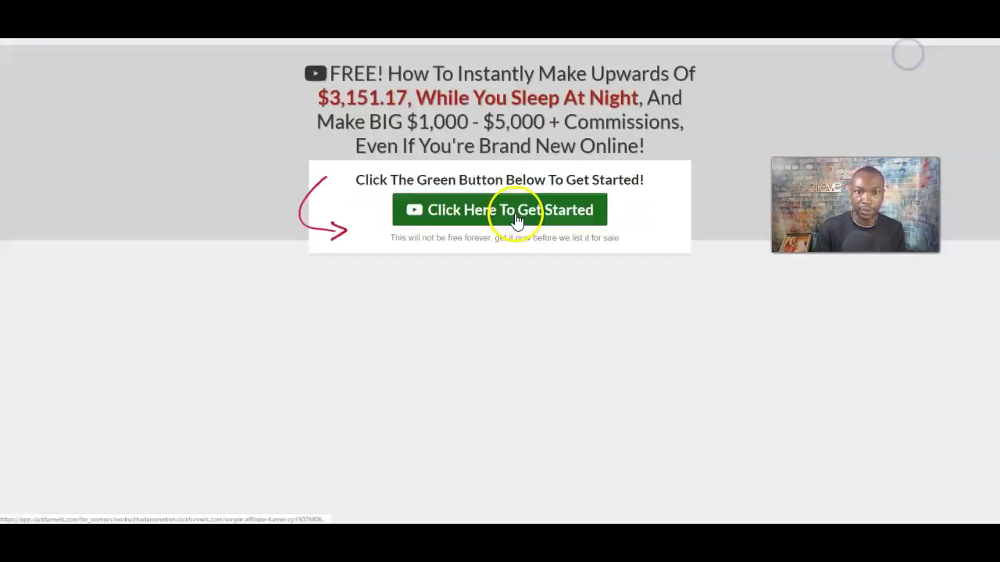
{"action": "left_click", "coordinate": [489, 210]}
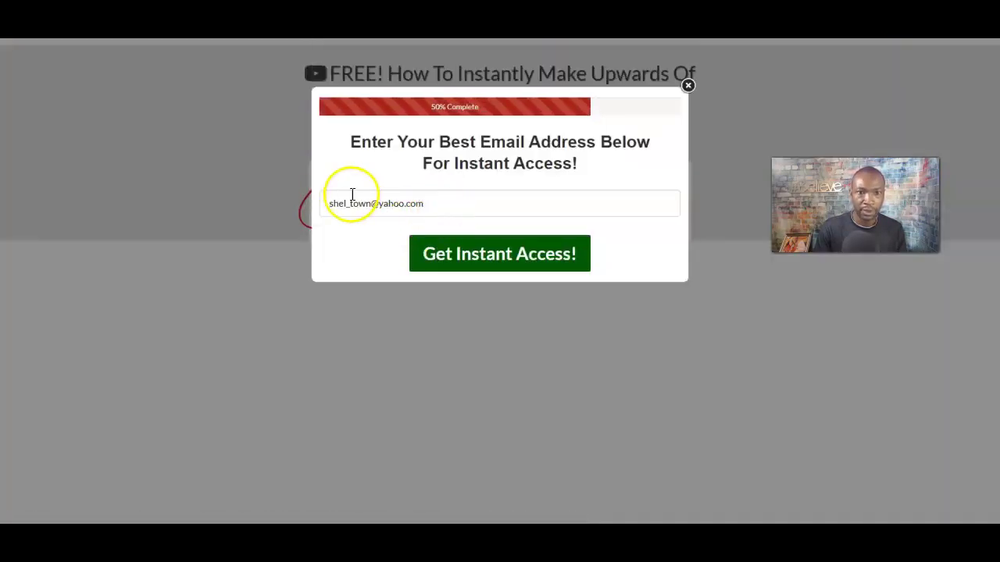
{"action": "left_click", "coordinate": [495, 254]}
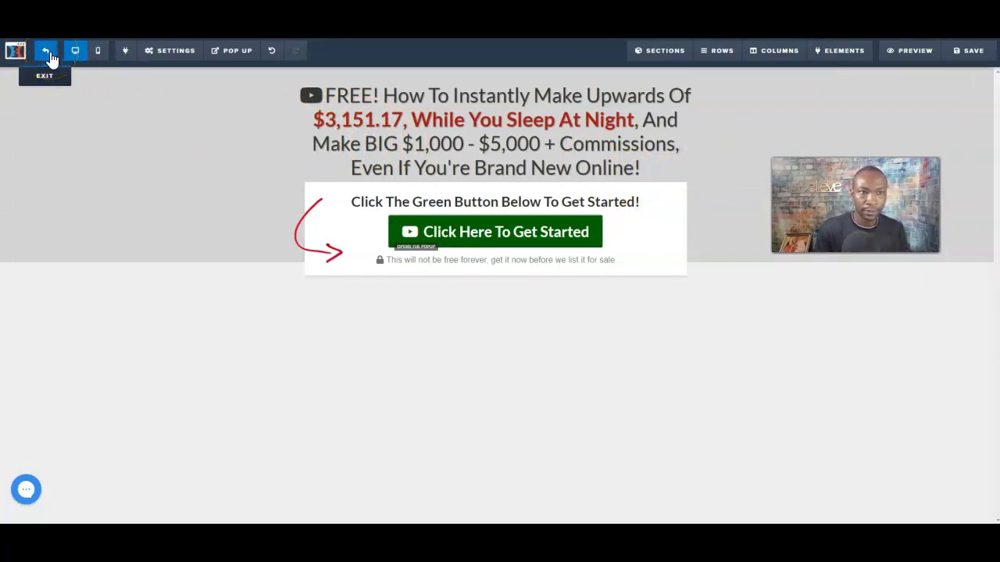
Exit the editor and copy the opt-in page's URL from the Simple Affiliate Funnel CP Overview
{"action": "left_click", "coordinate": [47, 53]}
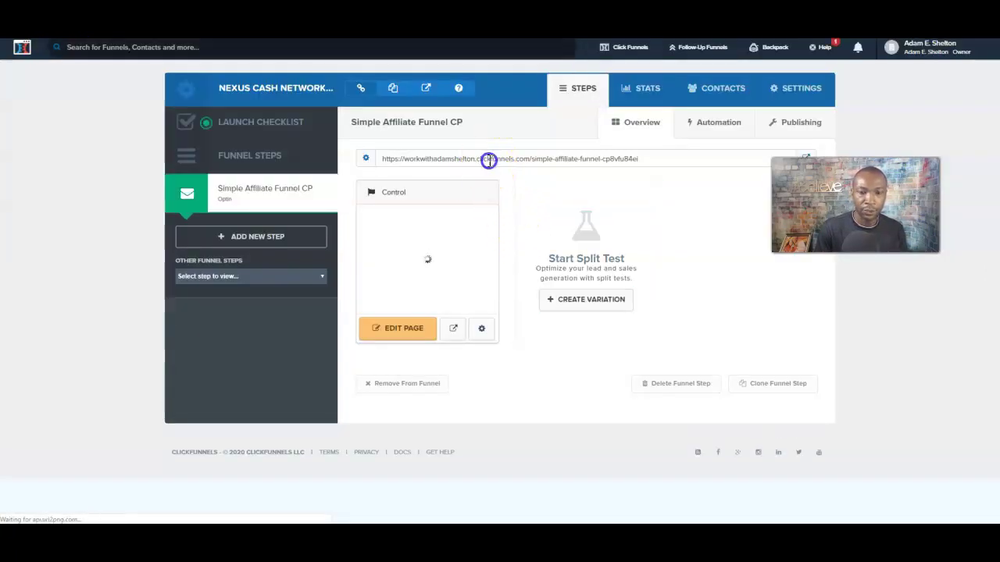
{"action": "left_click", "coordinate": [490, 159]}
{"action": "right_click", "coordinate": [489, 161]}
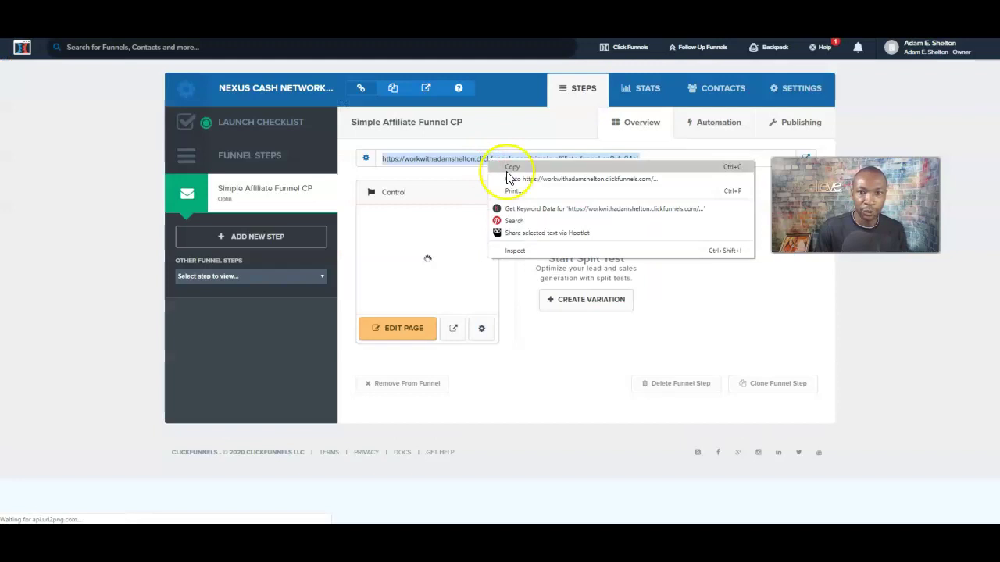
{"action": "left_click", "coordinate": [516, 167]}
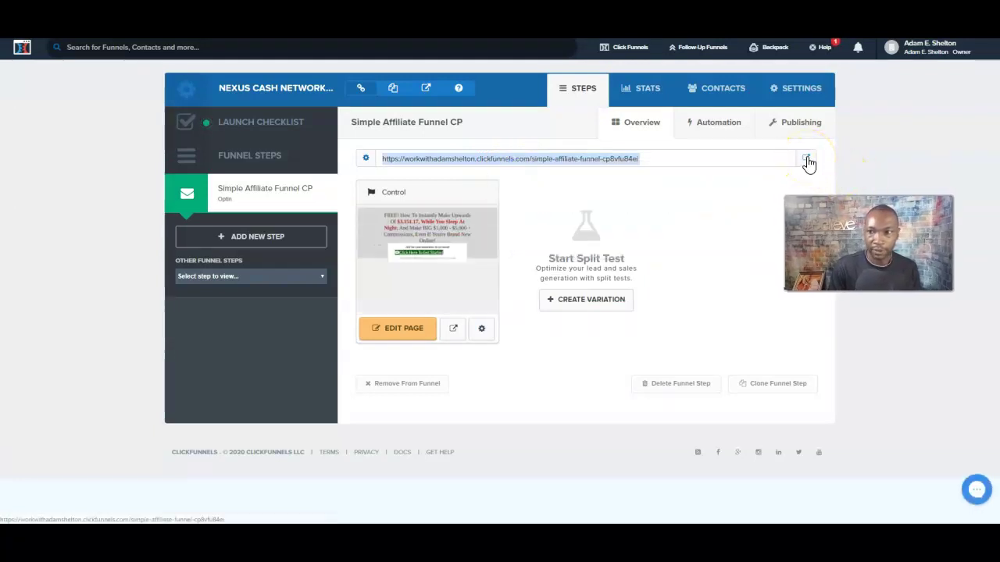
{"action": "left_click", "coordinate": [528, 157]}
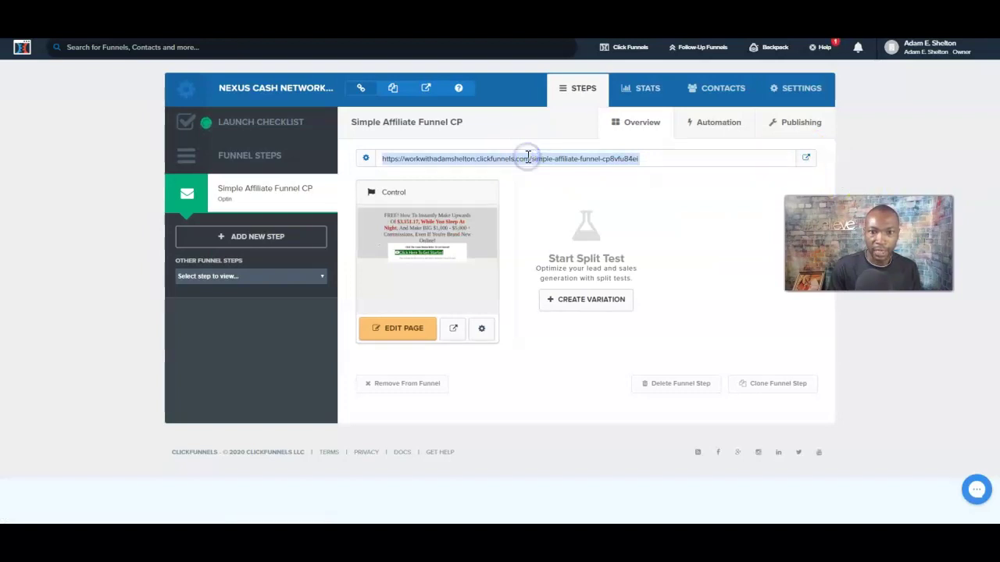
{"action": "right_click", "coordinate": [528, 157]}
{"action": "left_click", "coordinate": [555, 166]}
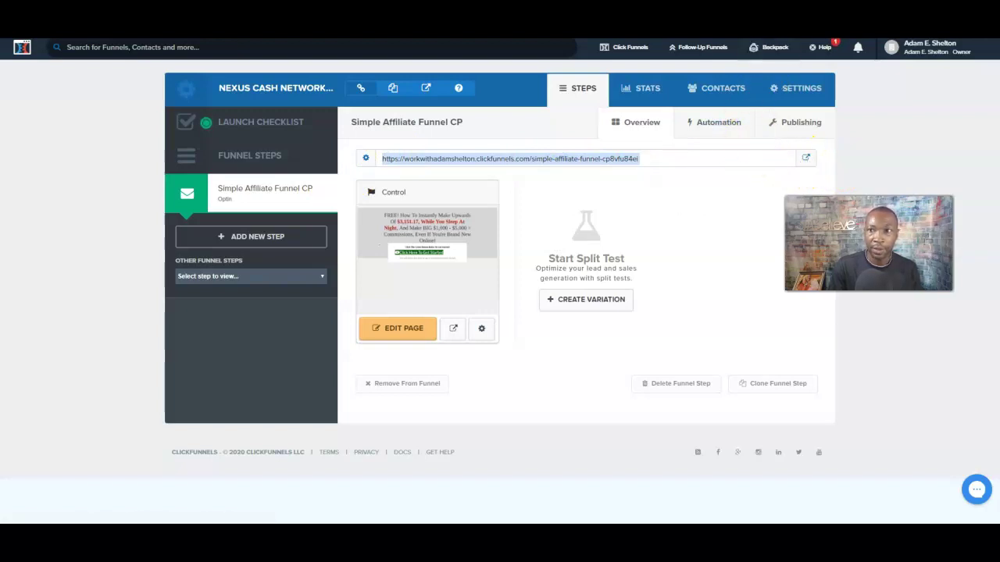
{"action": "key", "text": "ctrl+Tab"}
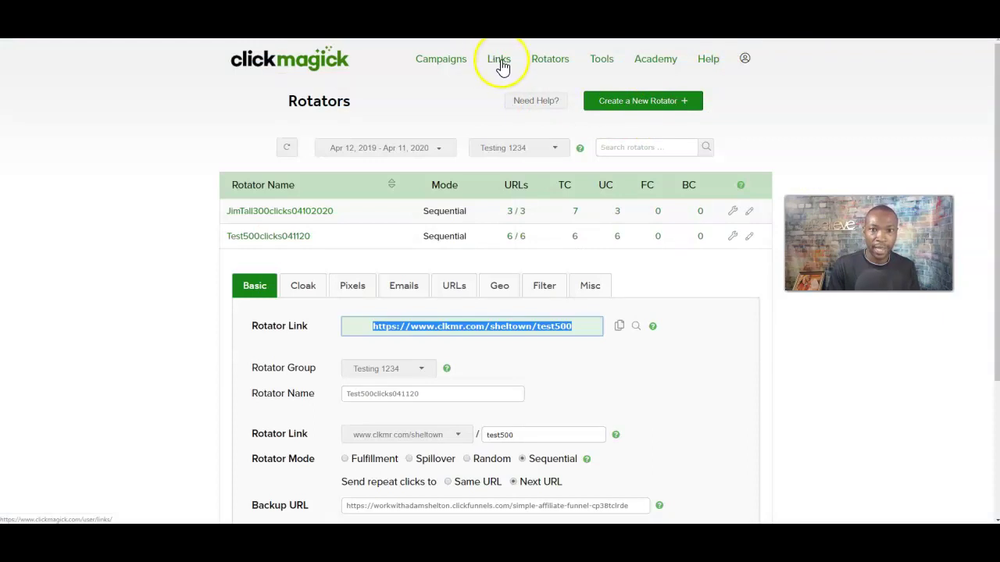
Start a new tracking link in the Testing group named TestFunnelRotator041120
{"action": "left_click", "coordinate": [495, 62]}
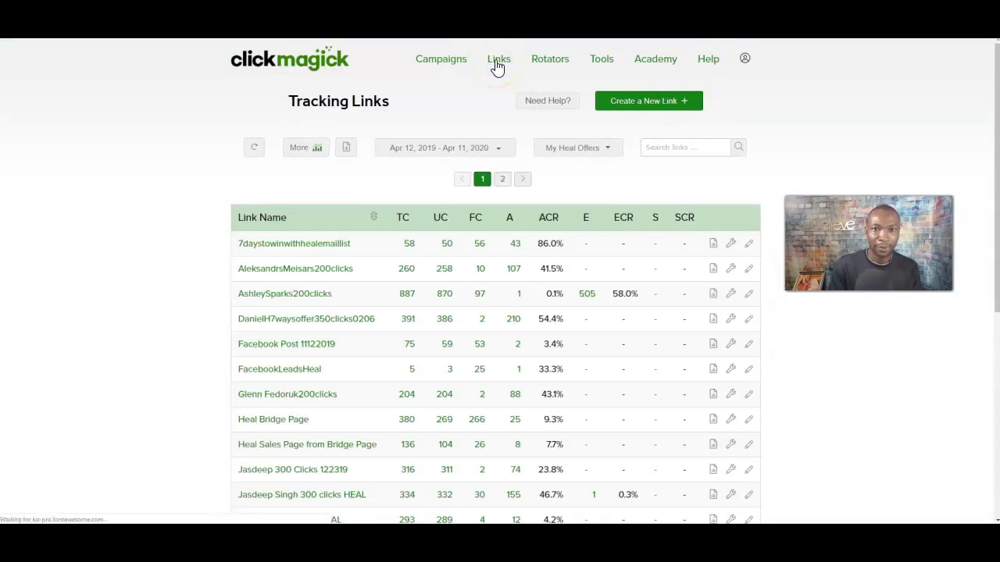
{"action": "left_click", "coordinate": [638, 105]}
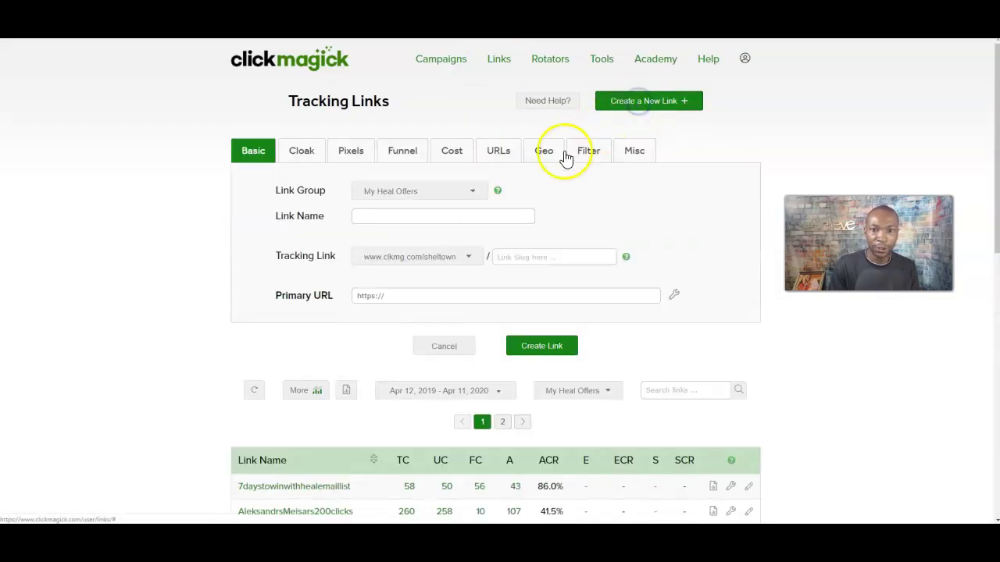
{"action": "left_click", "coordinate": [472, 192]}
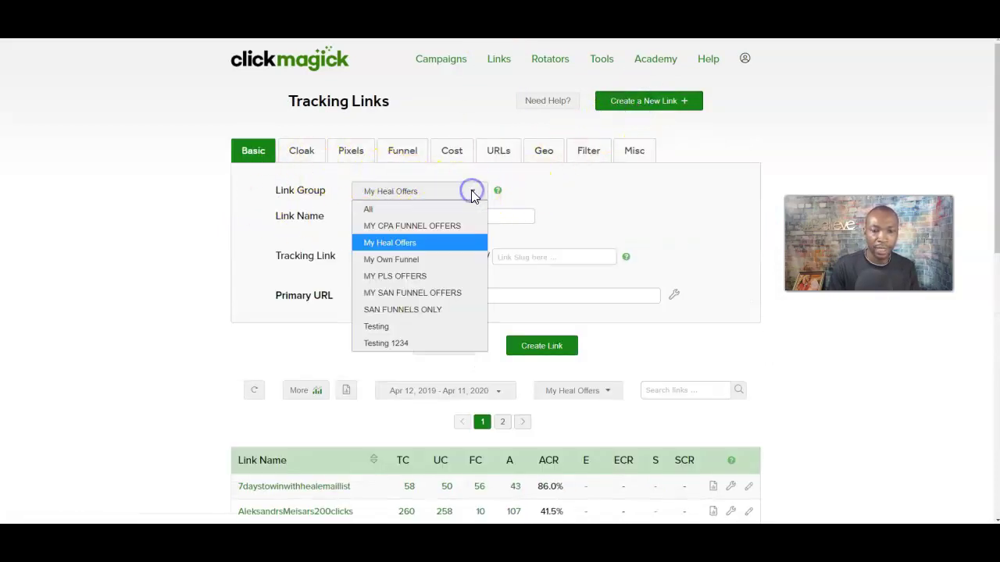
{"action": "left_click", "coordinate": [411, 325]}
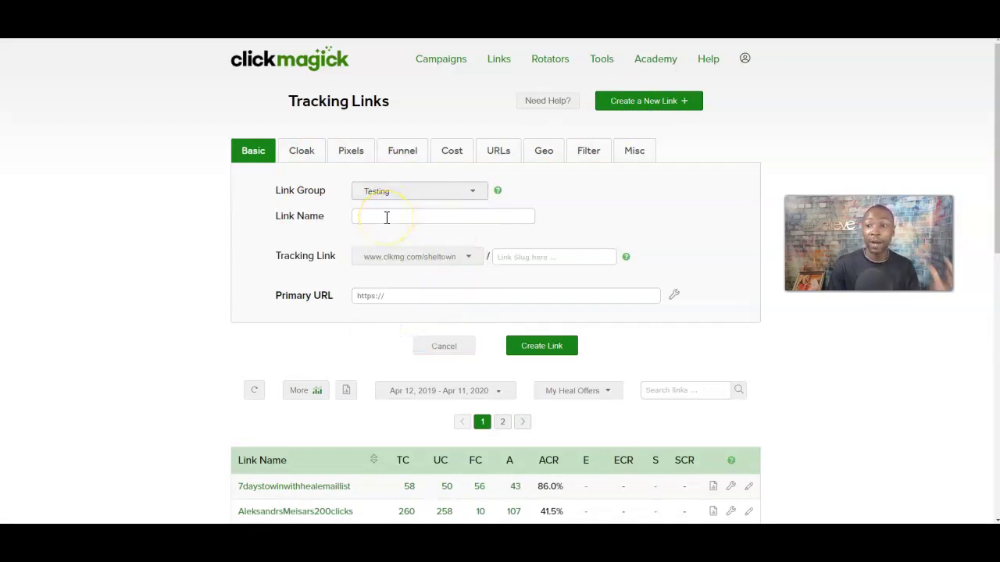
{"action": "left_click", "coordinate": [386, 217]}
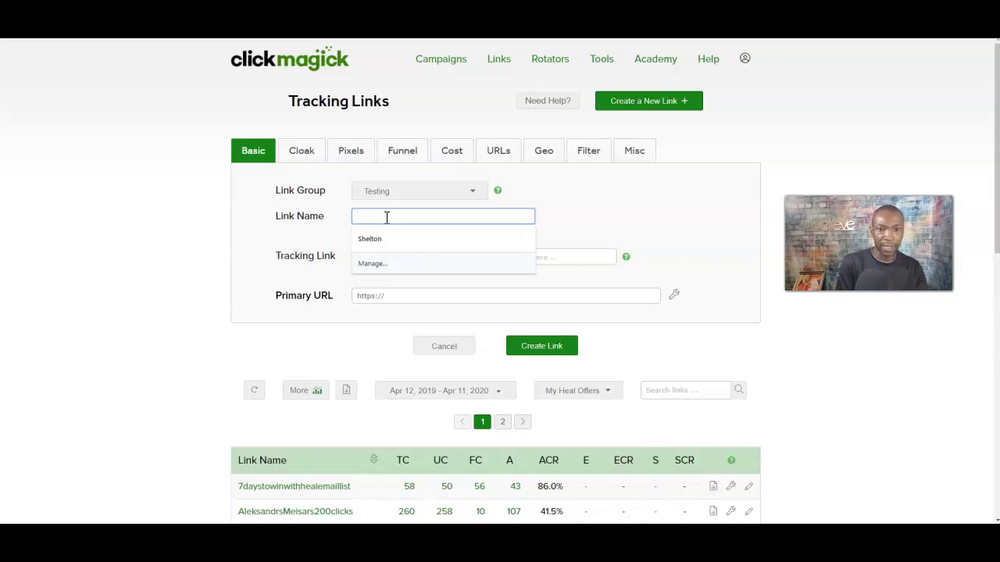
{"action": "type", "text": "FunnelTest"}
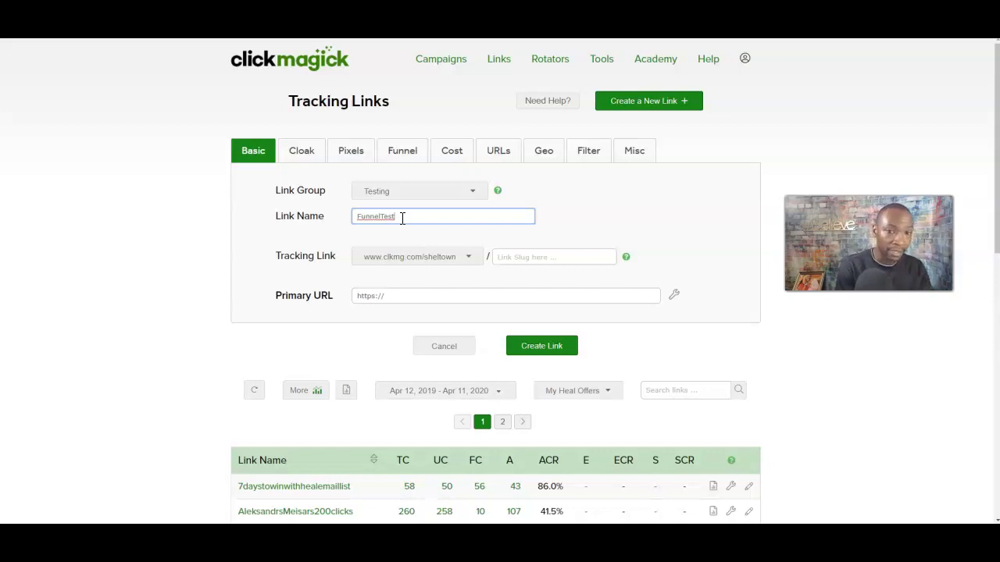
{"action": "key", "text": "BackSpace"}
{"action": "key", "text": "BackSpace"}
{"action": "key", "text": "BackSpace"}
{"action": "key", "text": "BackSpace"}
{"action": "key", "text": "BackSpace"}
{"action": "key", "text": "BackSpace"}
{"action": "key", "text": "BackSpace"}
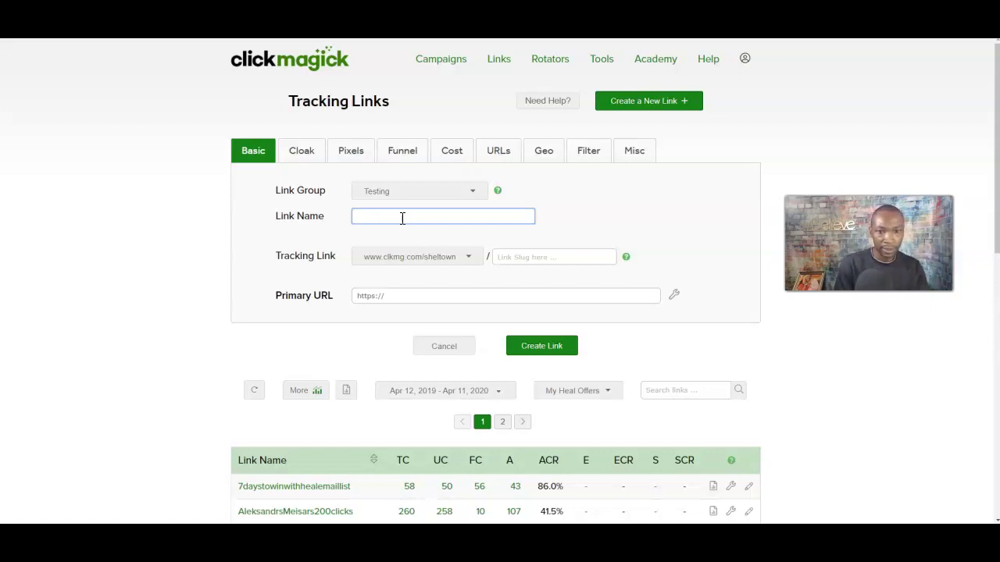
{"action": "type", "text": "TestFunnelR"}
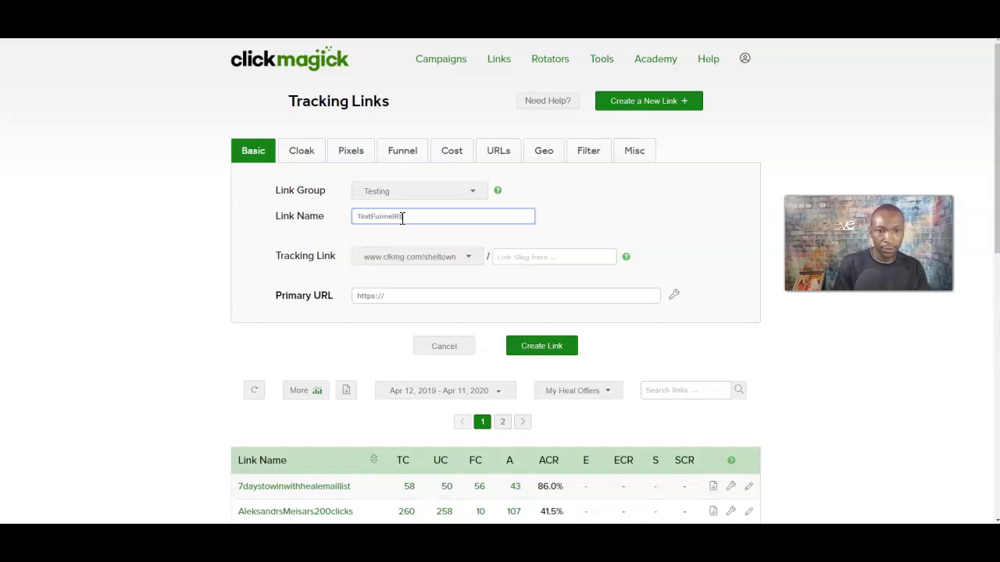
{"action": "type", "text": "otator"}
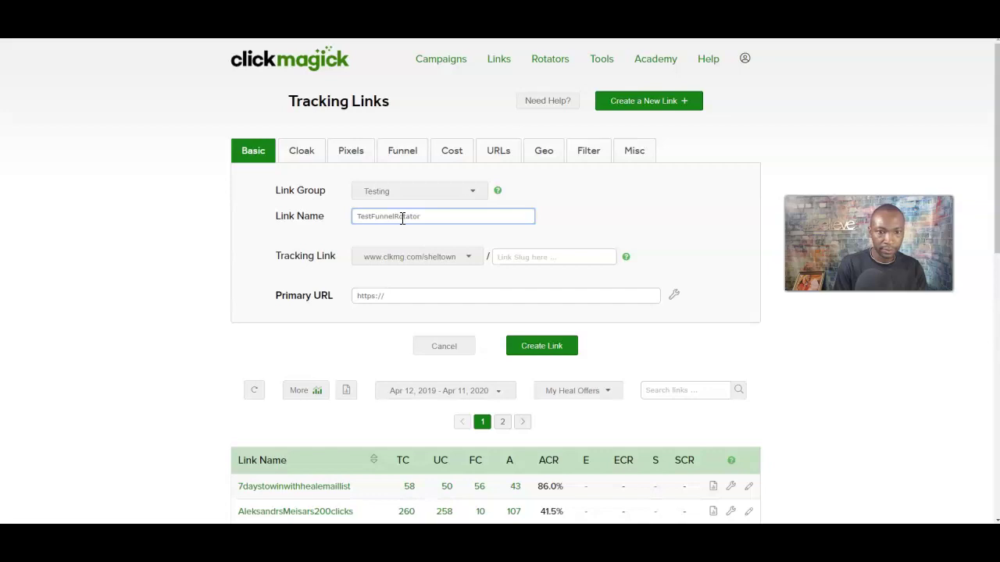
{"action": "type", "text": "041120"}
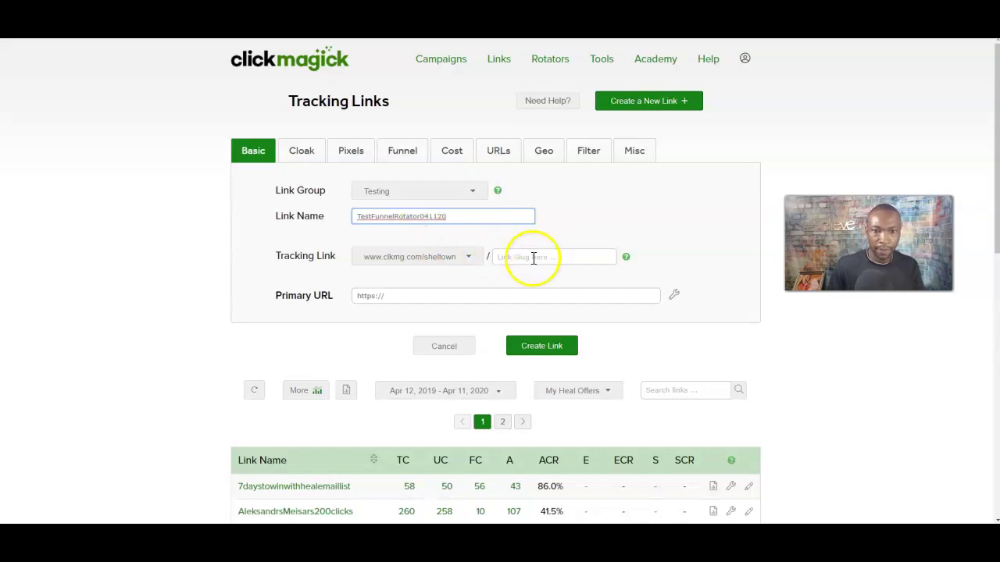
Paste the ClickFunnels opt-in URL as Primary URL, set slug test123, and create the link
{"action": "left_click", "coordinate": [406, 299]}
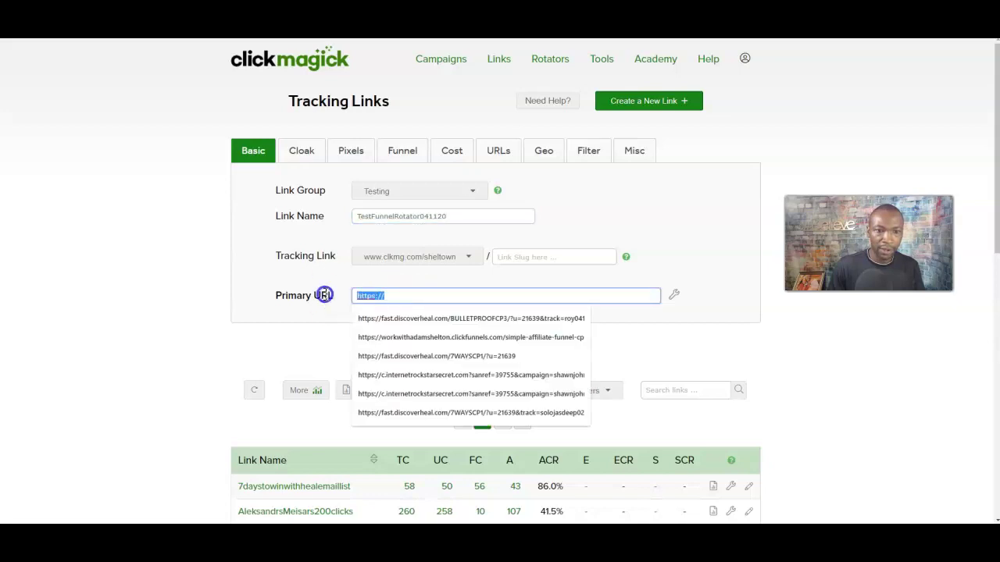
{"action": "left_click", "coordinate": [324, 296]}
{"action": "key", "text": "ctrl+v"}
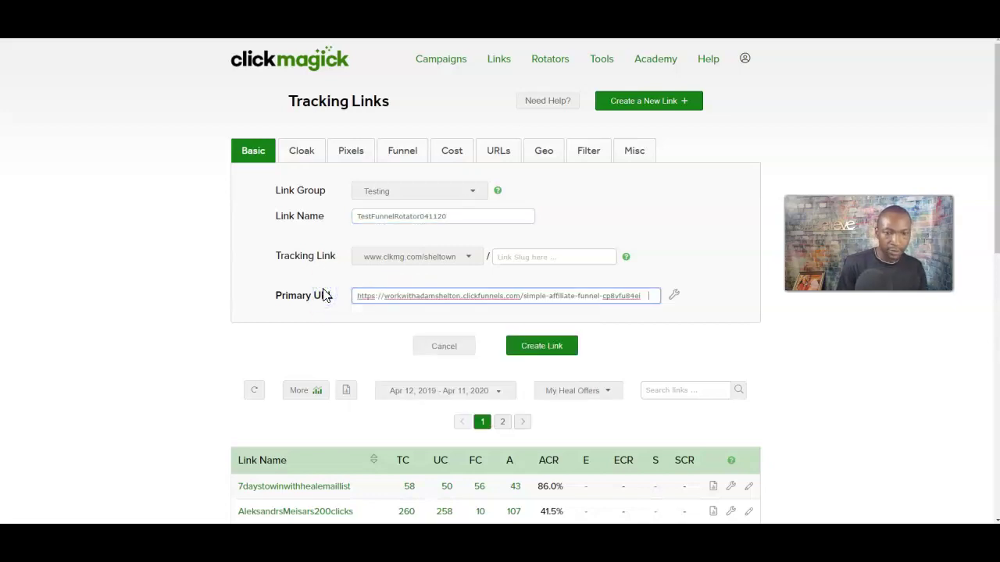
{"action": "key", "text": "ctrl+Tab"}
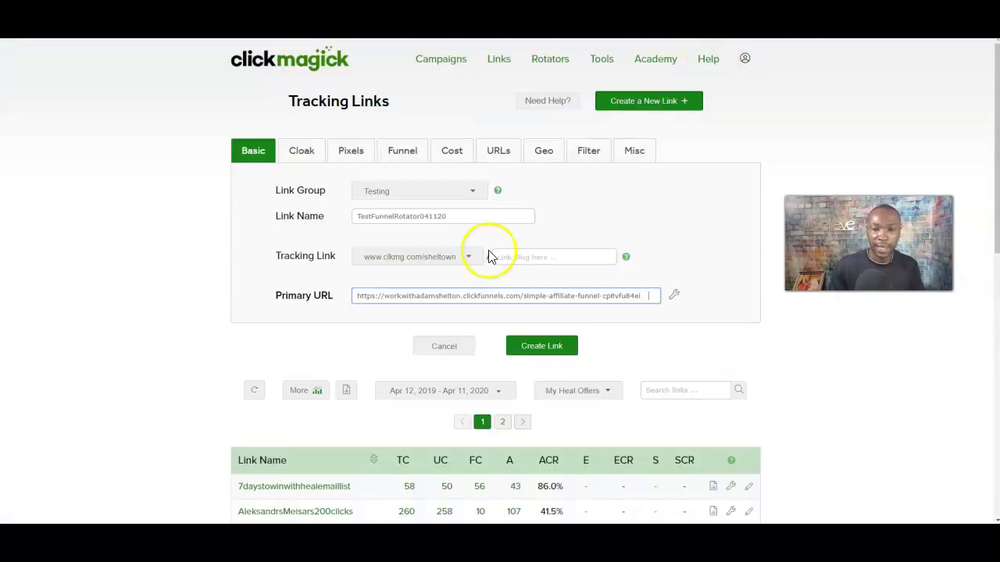
{"action": "left_click", "coordinate": [537, 258]}
{"action": "type", "text": "test123"}
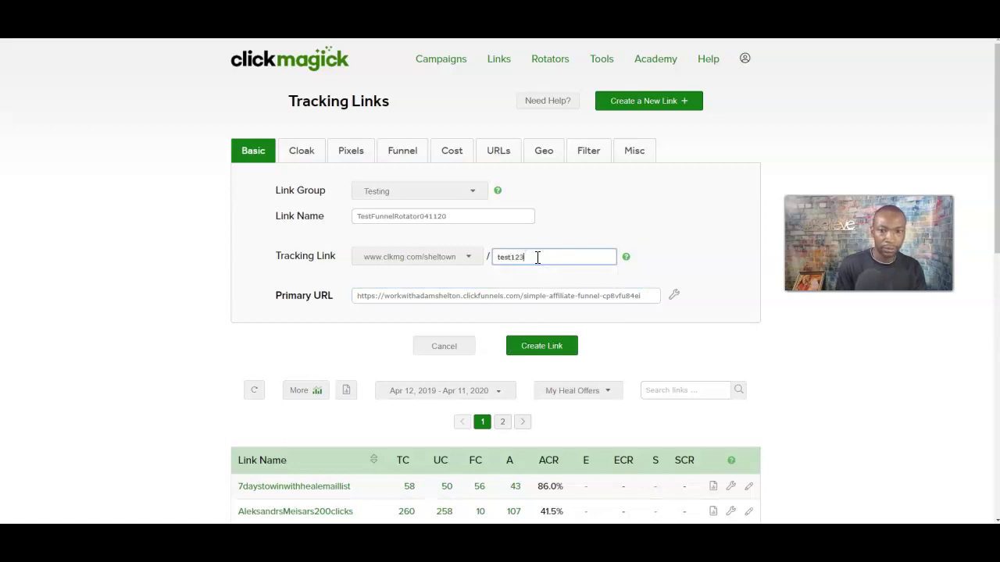
{"action": "left_click", "coordinate": [542, 346]}
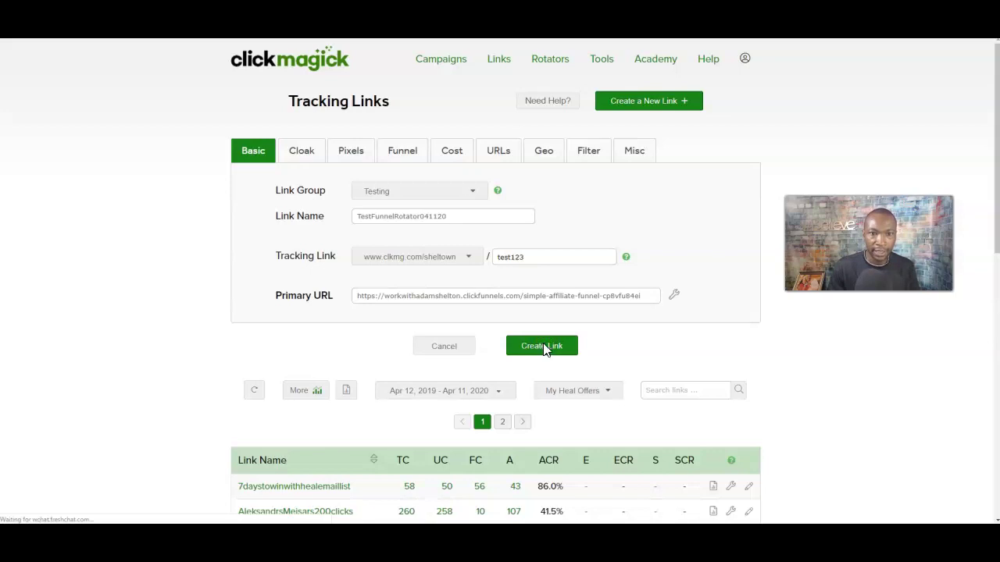
{"action": "left_click", "coordinate": [595, 147]}
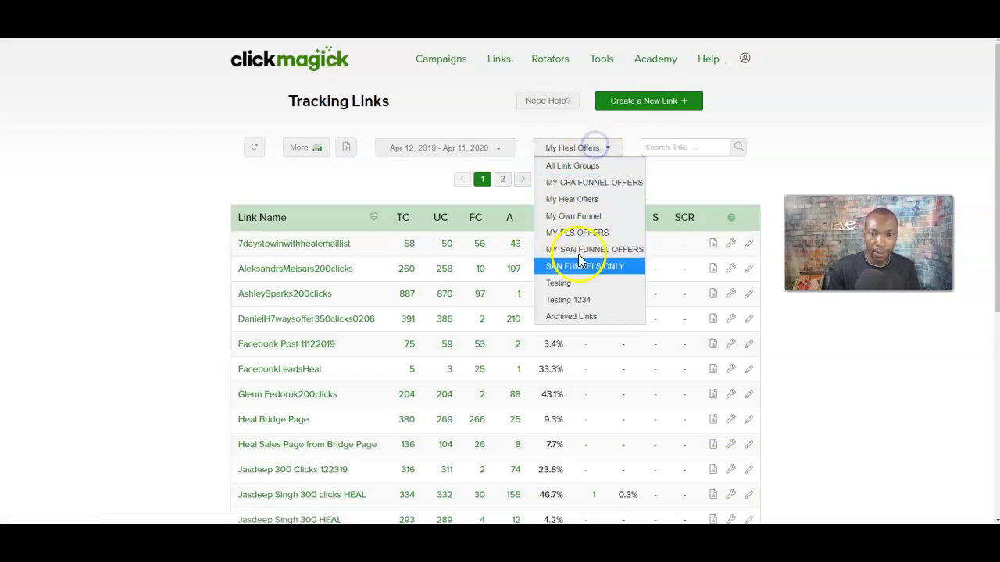
Filter to the Testing group and open TestFunnelRotator041120 to view its clkmg.com/sheltown/test123 URL
{"action": "left_click", "coordinate": [575, 278]}
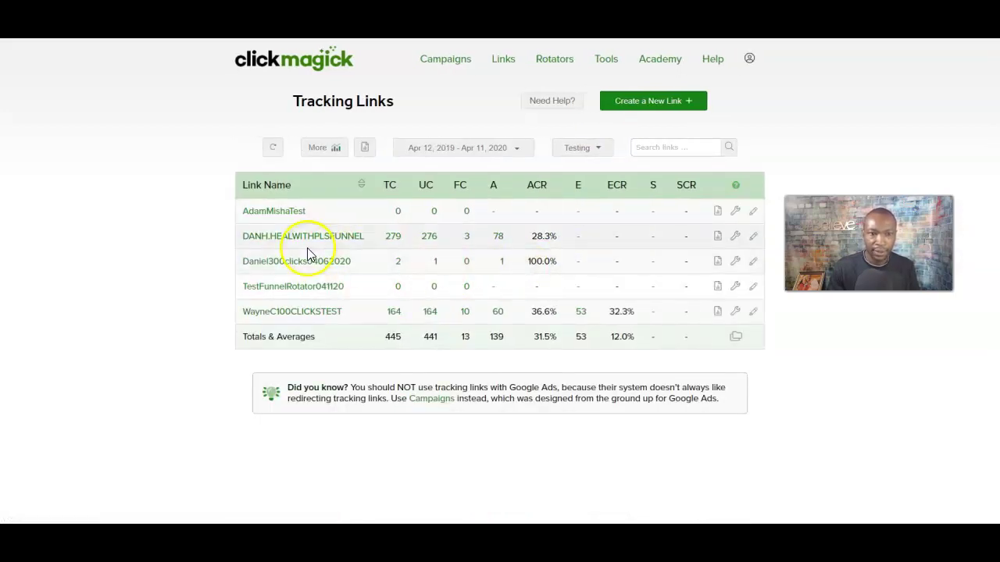
{"action": "left_click", "coordinate": [293, 291]}
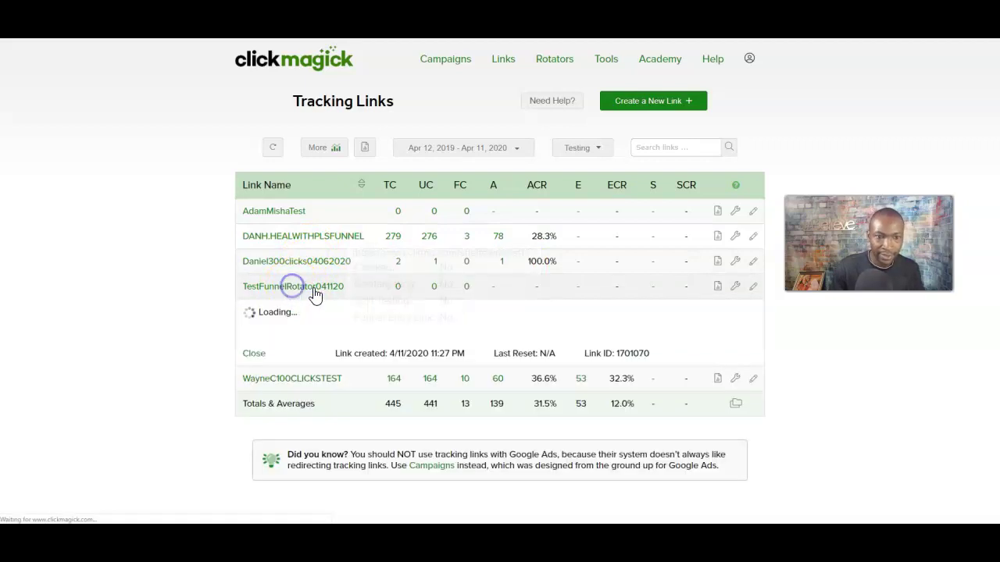
{"action": "left_click_drag", "start_coordinate": [376, 380], "coordinate": [594, 381]}
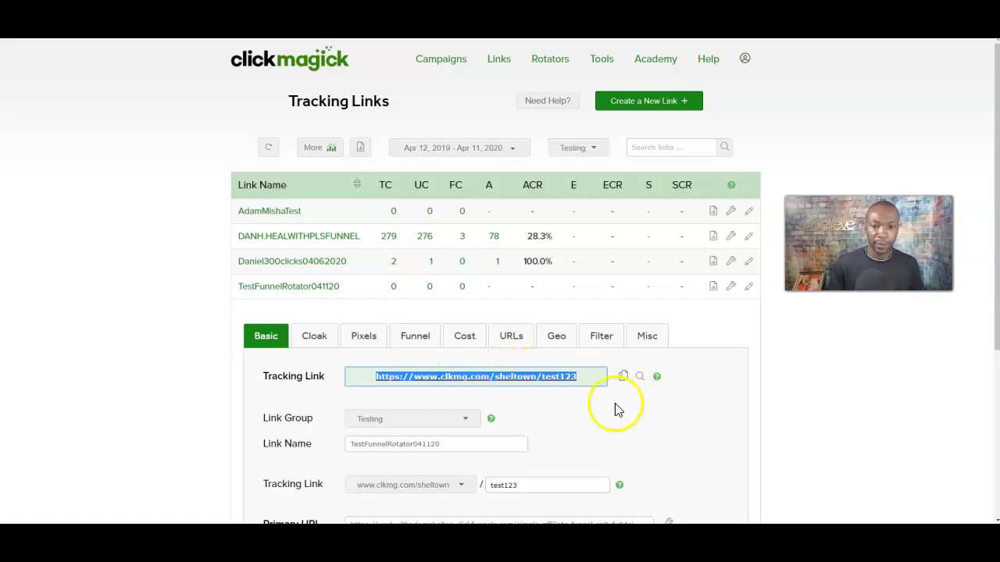
{"action": "left_click", "coordinate": [583, 403]}
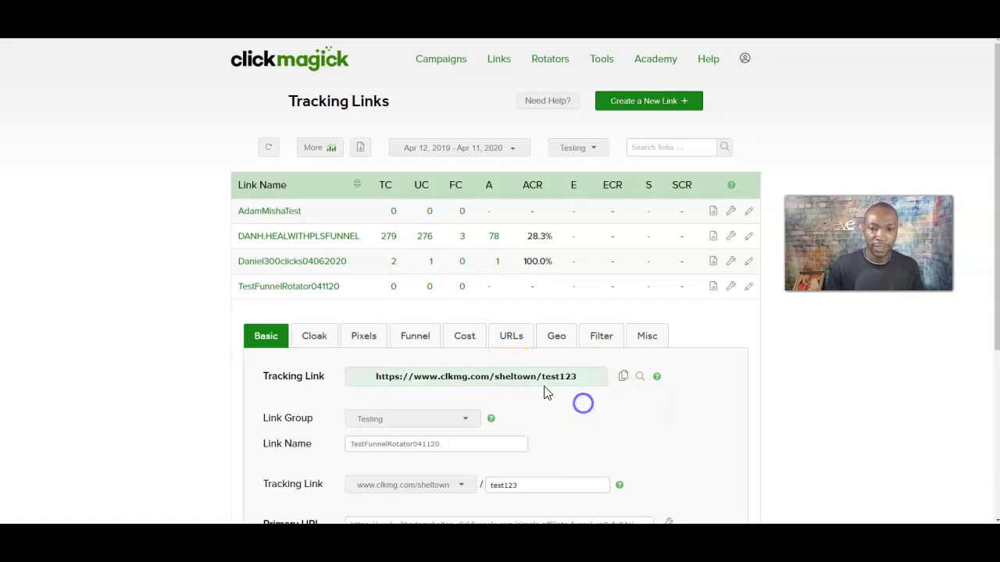
Preview the link's opt-in page and submit a test e-mail via Get Instant Access, landing on Google
{"action": "left_click", "coordinate": [639, 378]}
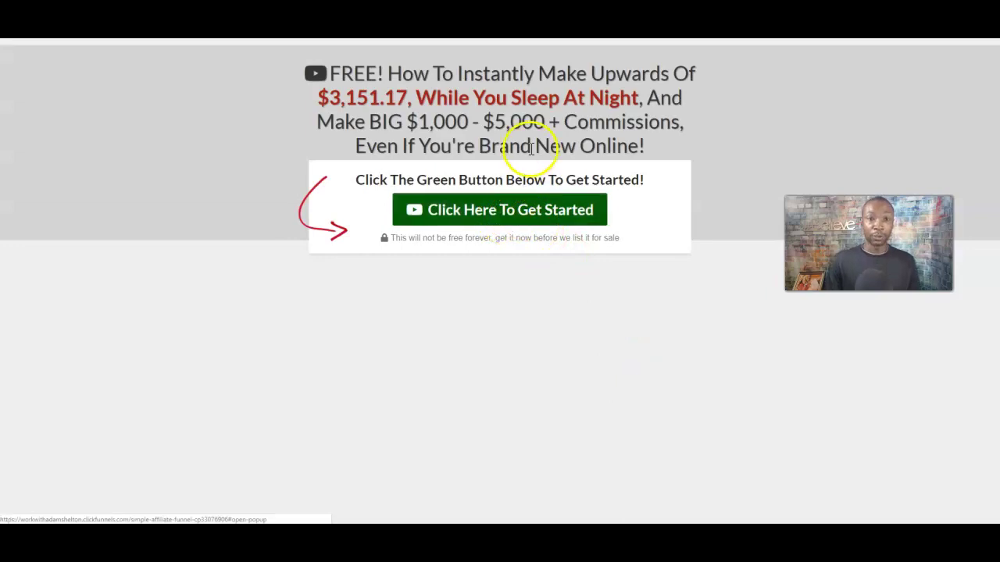
{"action": "left_click", "coordinate": [458, 213]}
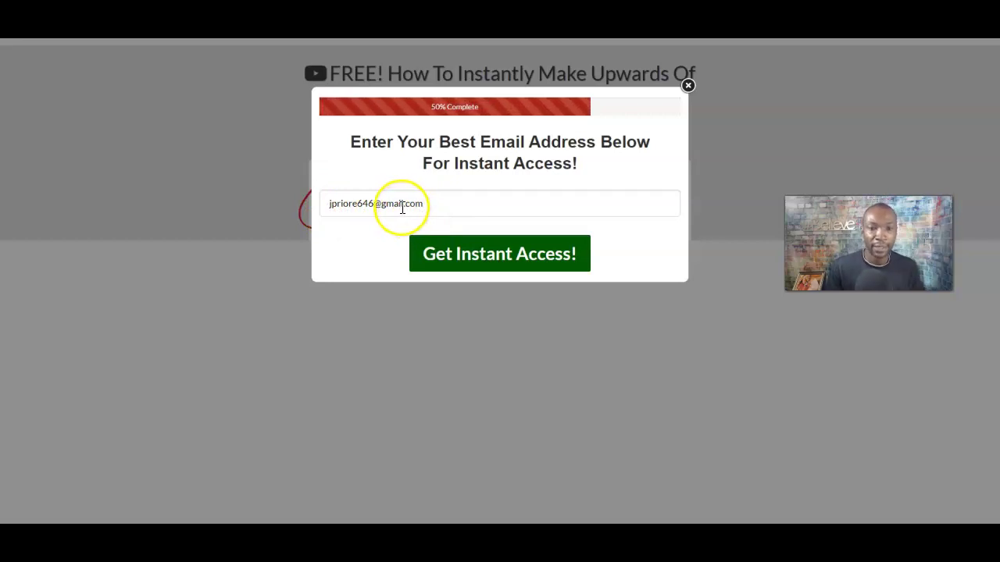
{"action": "left_click", "coordinate": [454, 252]}
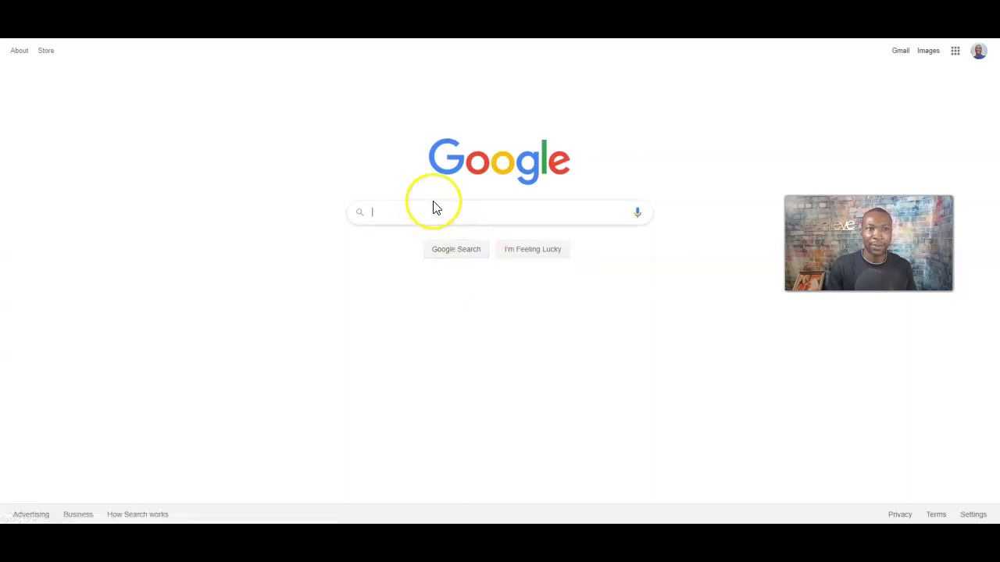
{"action": "left_click", "coordinate": [438, 207]}
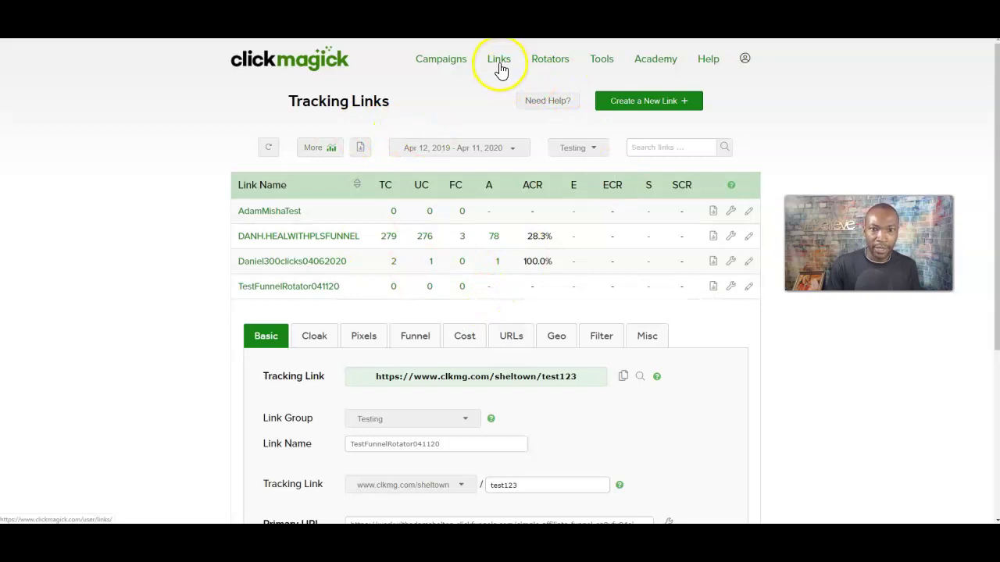
Select the test123 tracking URL, then go to the Rotators list showing Test500clicks041120 at 9 clicks
{"action": "left_click_drag", "start_coordinate": [384, 378], "coordinate": [600, 381]}
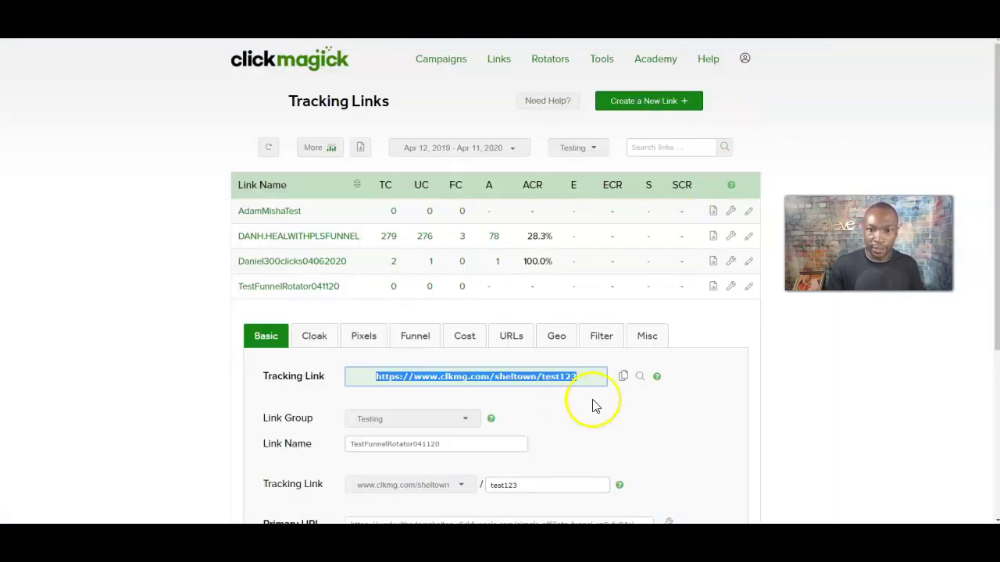
{"action": "scroll", "coordinate": [516, 234], "scroll_direction": "up", "scroll_amount": 2}
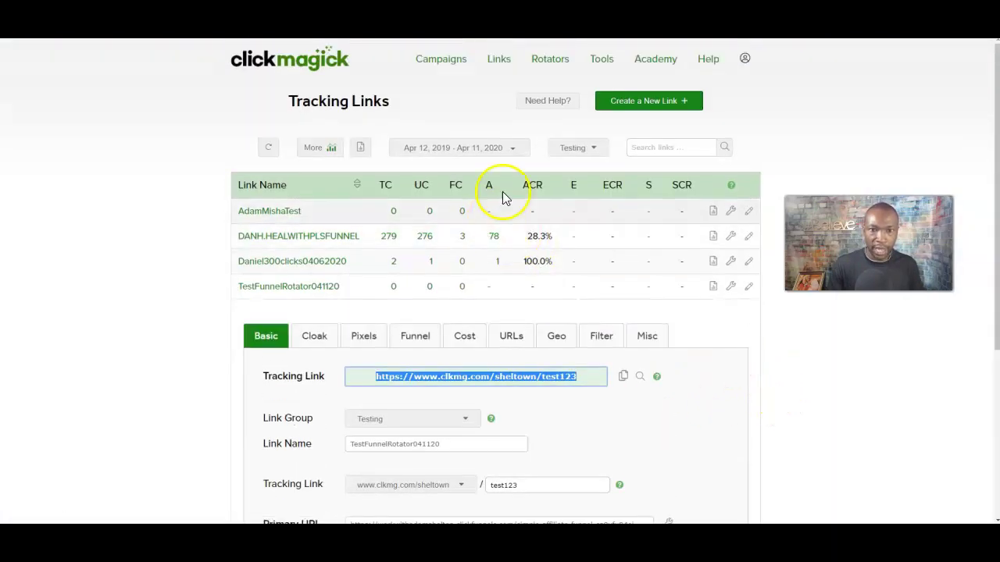
{"action": "left_click", "coordinate": [549, 64]}
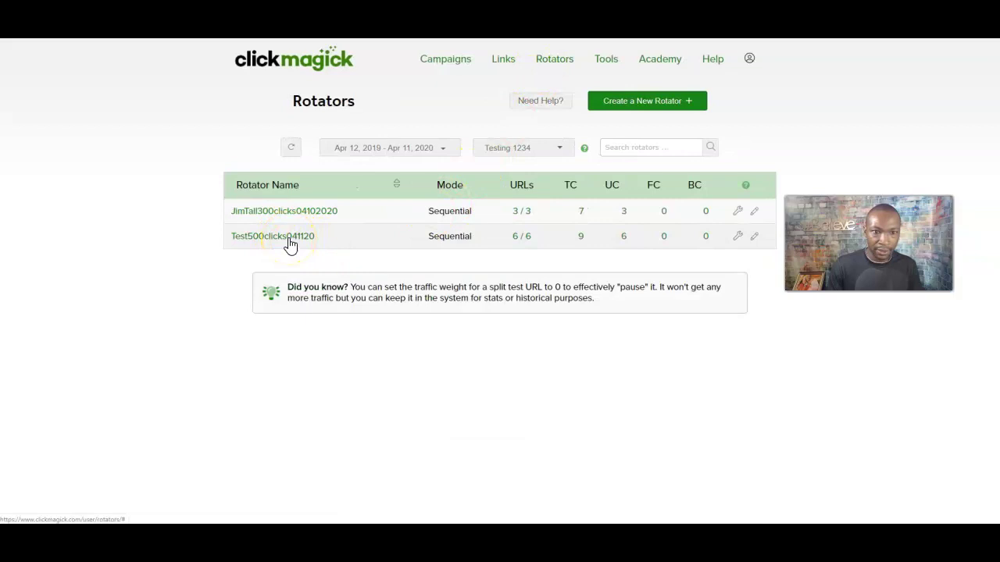
Show Test500clicks041120's URLs and review the per-URL TC/UC click counts
{"action": "left_click", "coordinate": [289, 244]}
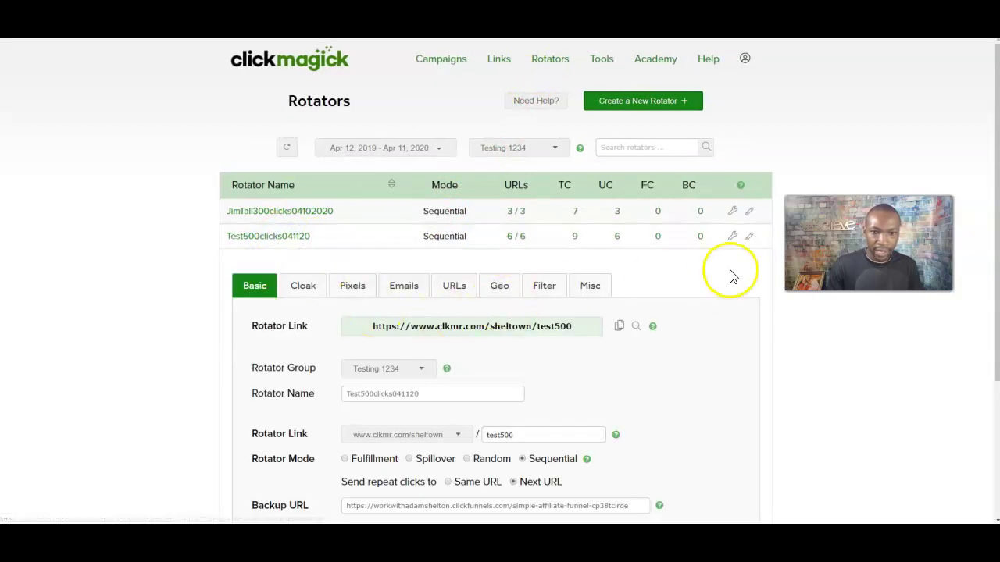
{"action": "left_click", "coordinate": [733, 236]}
{"action": "left_click", "coordinate": [675, 273]}
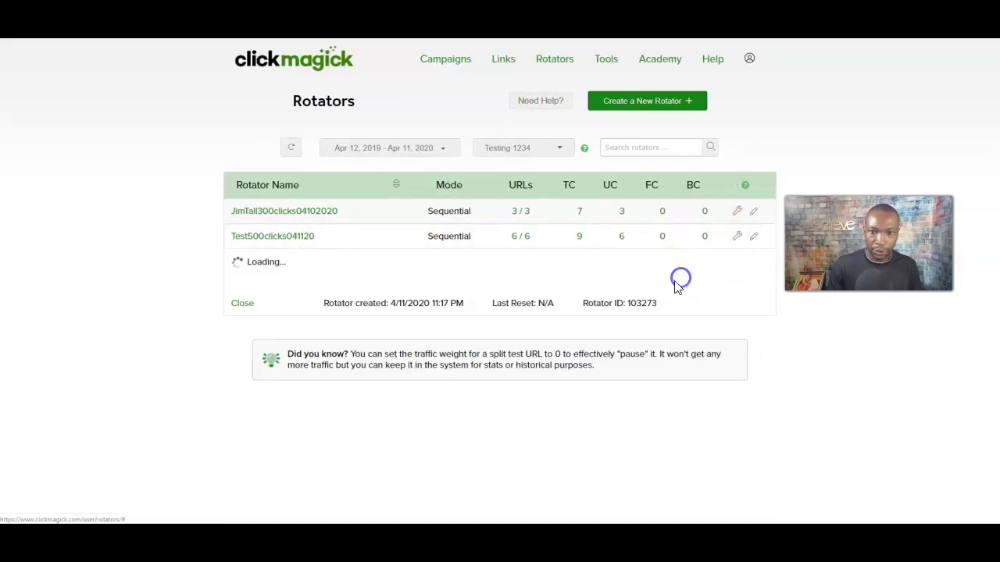
{"action": "scroll", "coordinate": [500, 364], "scroll_direction": "down", "scroll_amount": 3}
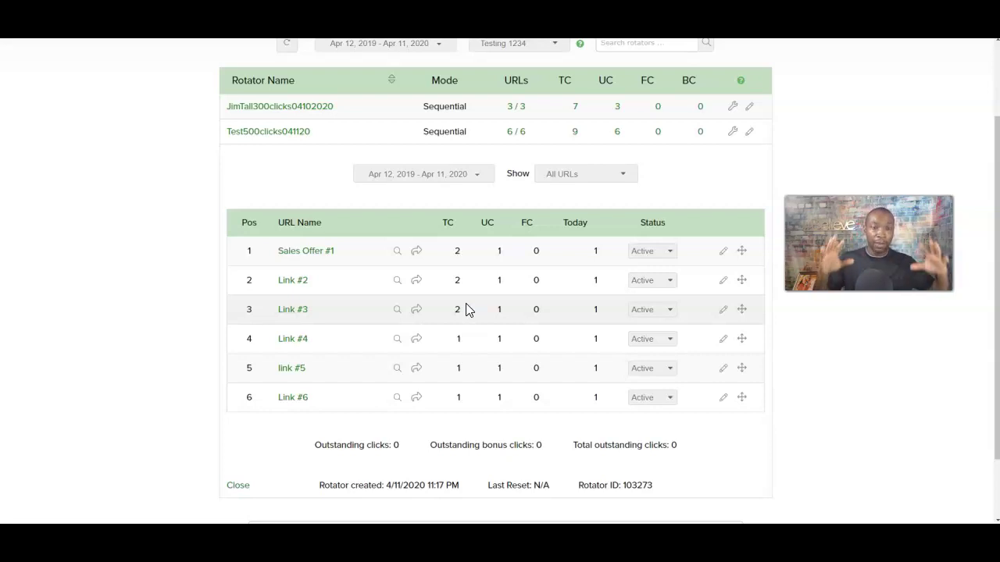
{"action": "scroll", "coordinate": [465, 304], "scroll_direction": "up", "scroll_amount": 3}
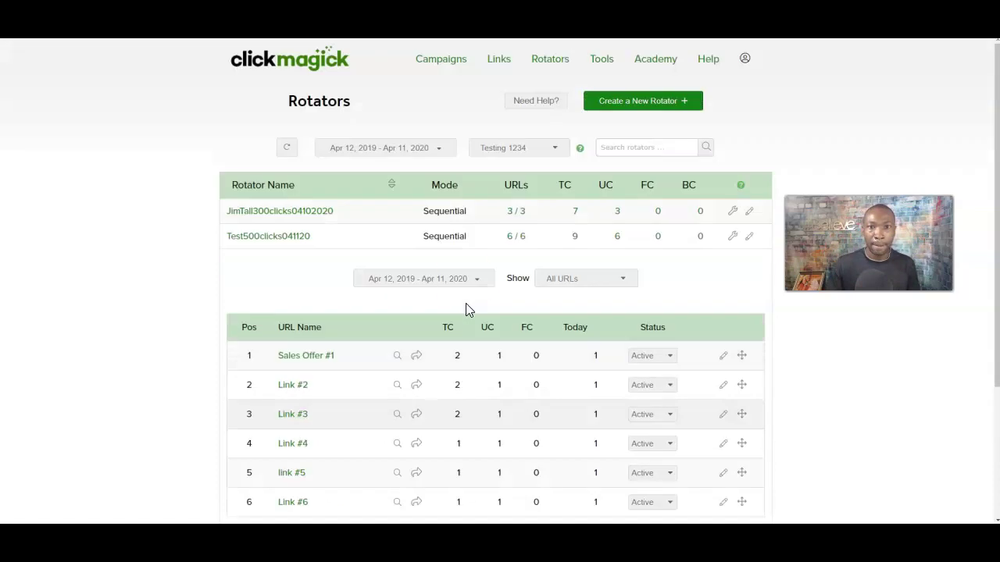